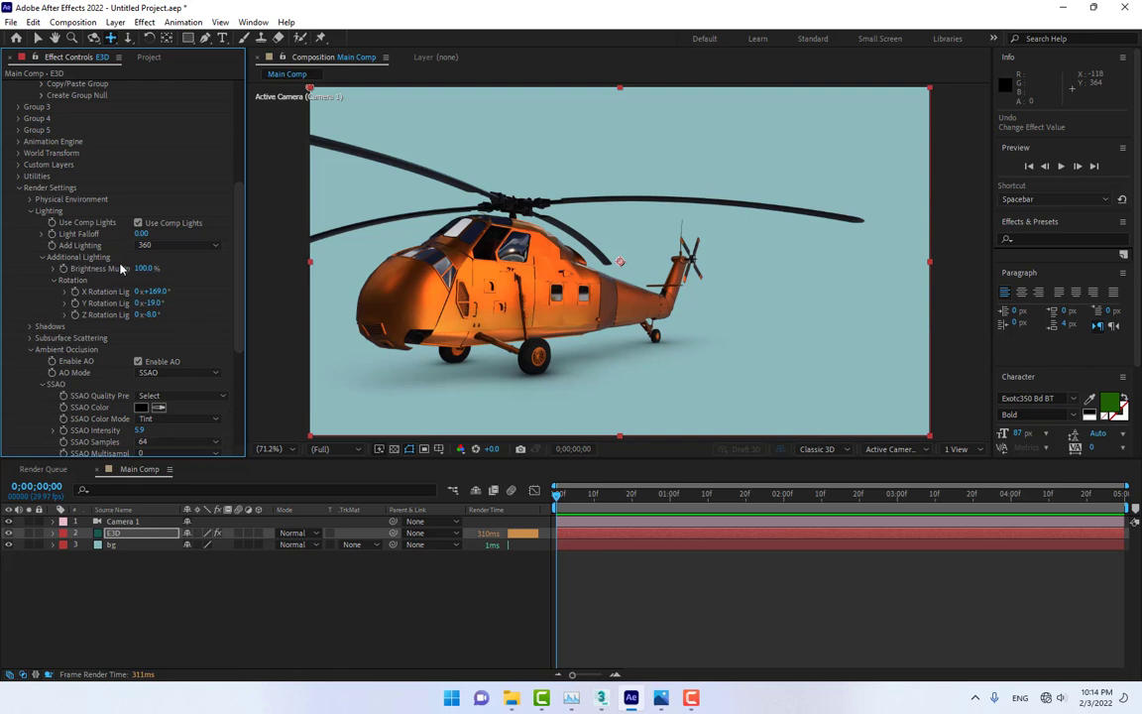
# Set the E3D layer's additional lighting X rotation to 106° and orbit the composition camera around the helicopter.
pyautogui.moveTo(176, 292); pyautogui.dragTo(107, 291)
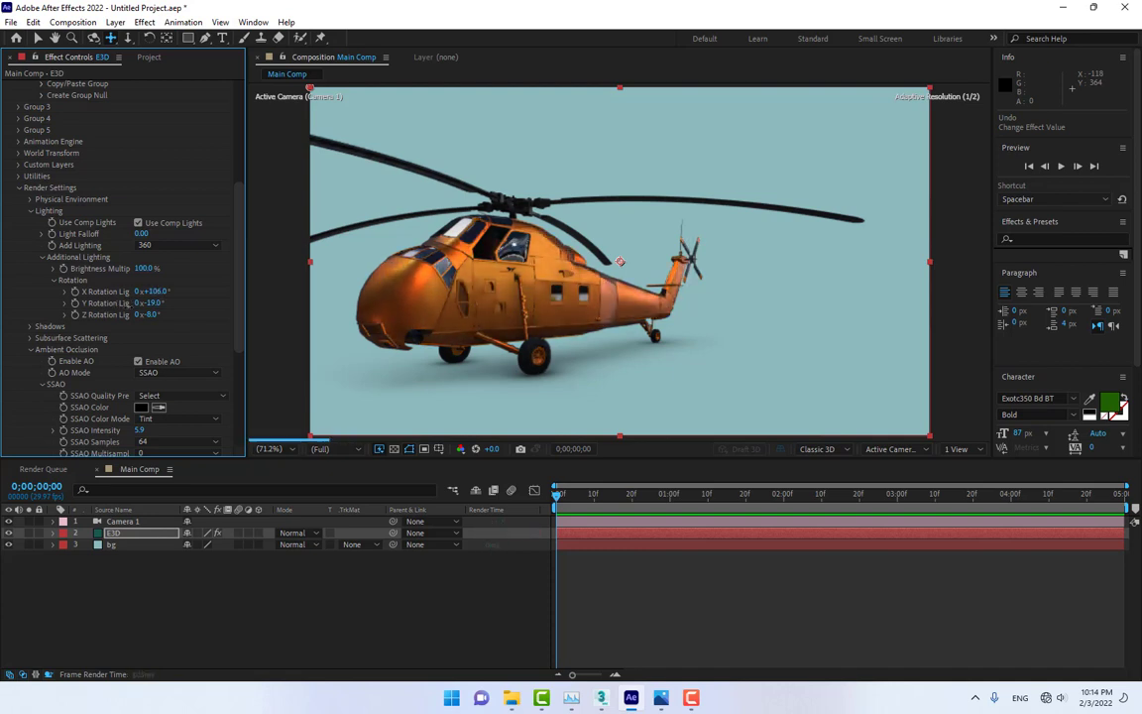
pyautogui.click(477, 625)
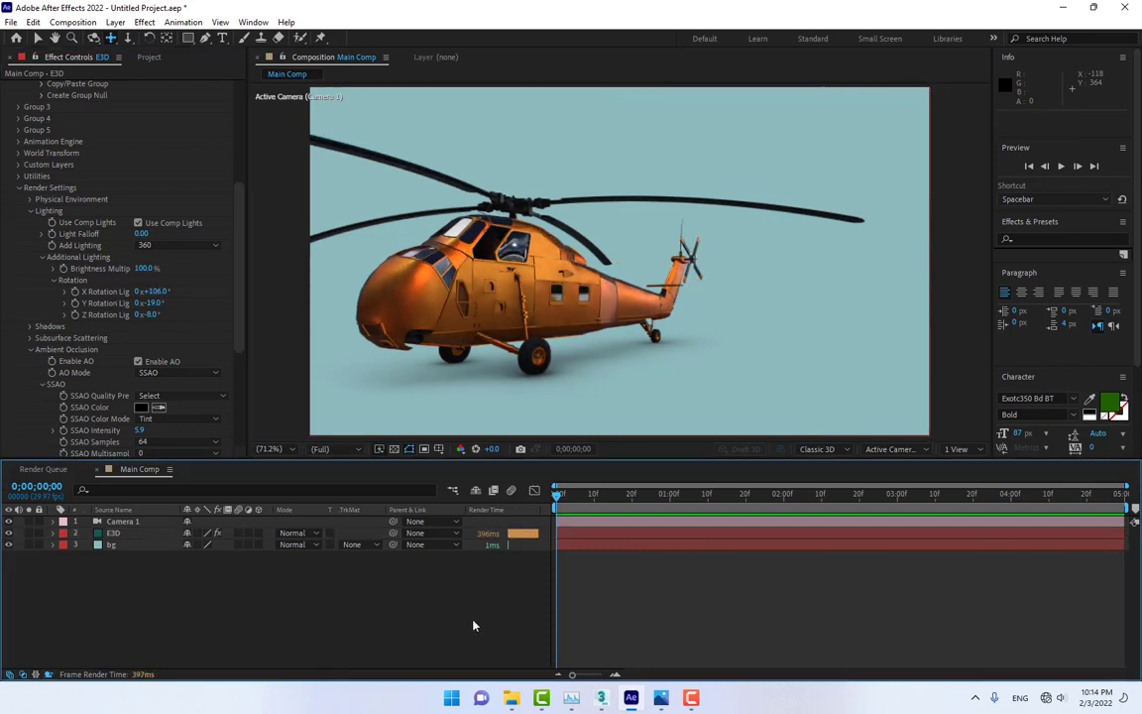
pyautogui.click(95, 39)
pyautogui.moveTo(421, 204)
pyautogui.mouseDown()
pyautogui.moveTo(446, 278)
pyautogui.moveTo(398, 253)
pyautogui.moveTo(400, 204)
pyautogui.moveTo(418, 195)
pyautogui.mouseUp()
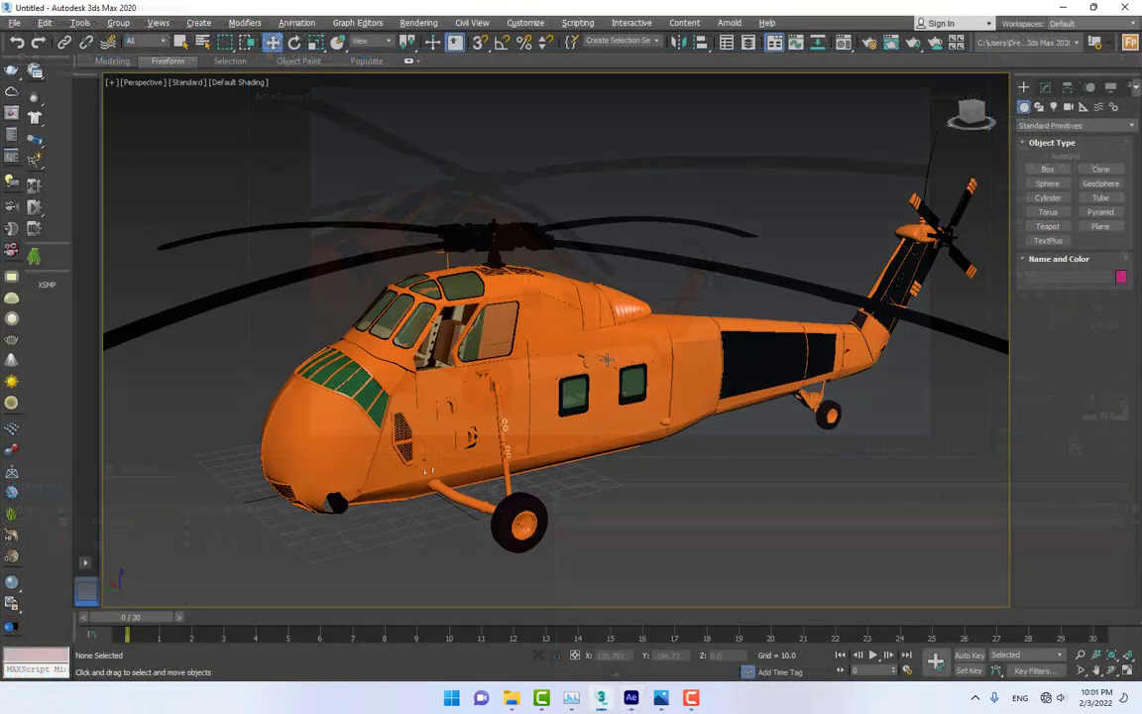
# Switch to 3ds Max and select all objects of the helicopter model.
pyautogui.scroll(3, 631, 353)
pyautogui.moveTo(631, 353); pyautogui.dragTo(577, 390)
pyautogui.scroll(-5, 536, 389)
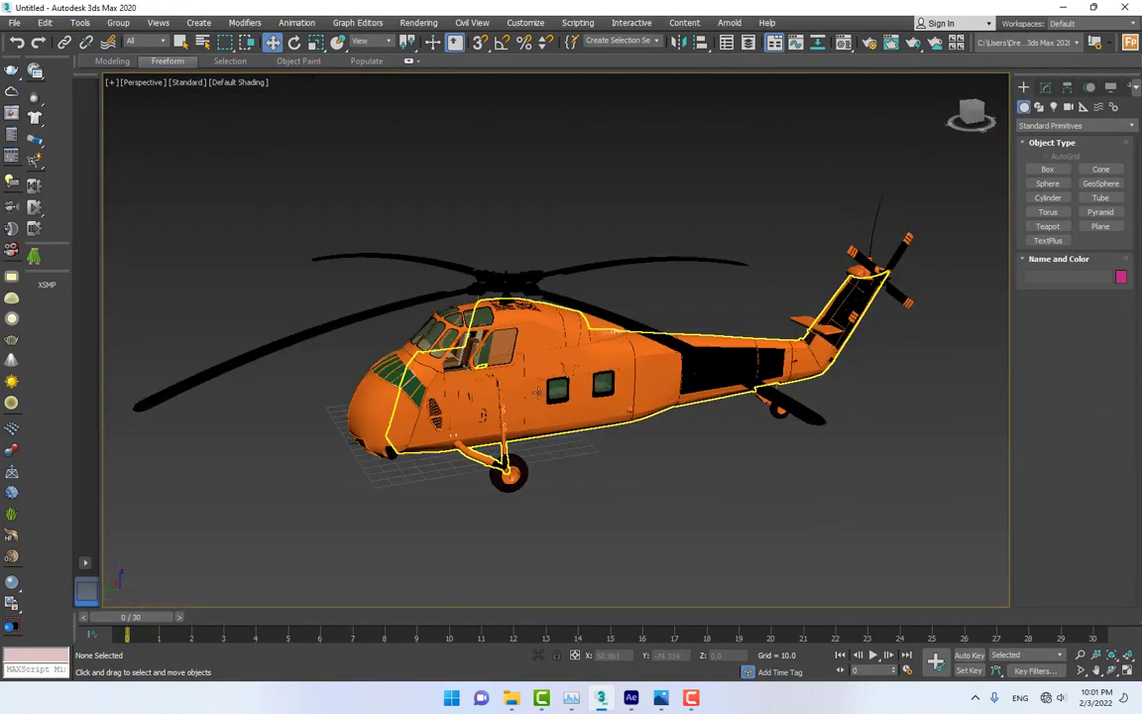
pyautogui.click(557, 397)
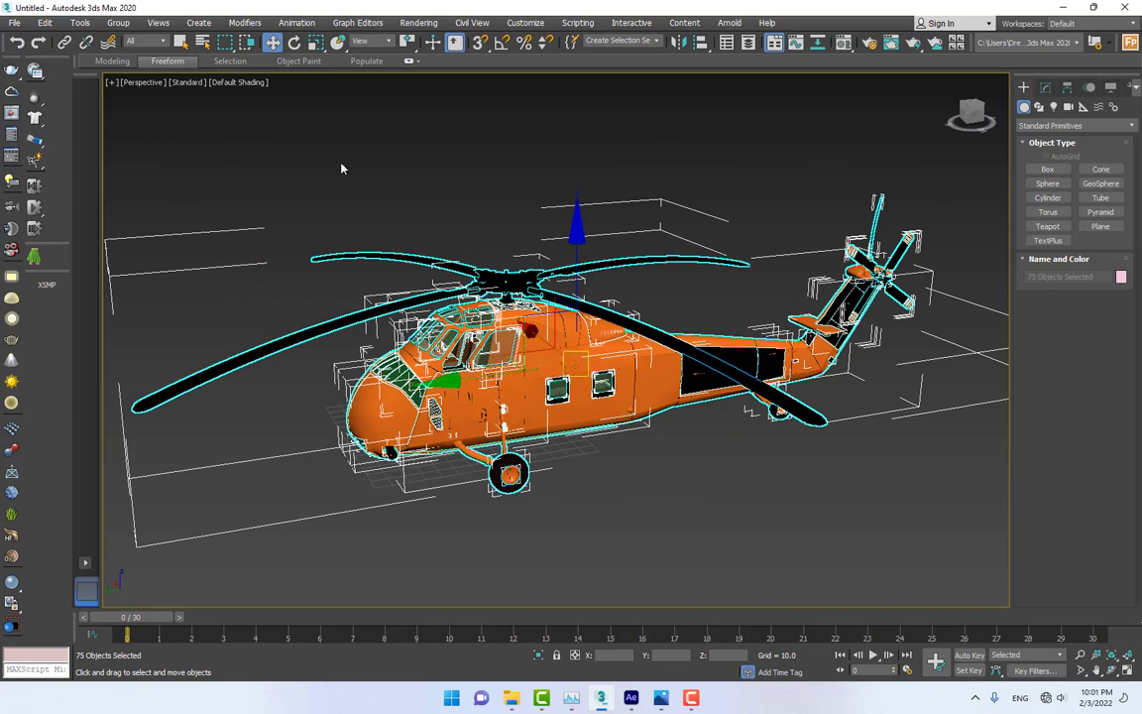
# Start exporting only the selected objects to the Desktop as H.obj in the gw::OBJ-Exporter format.
pyautogui.click(16, 24)
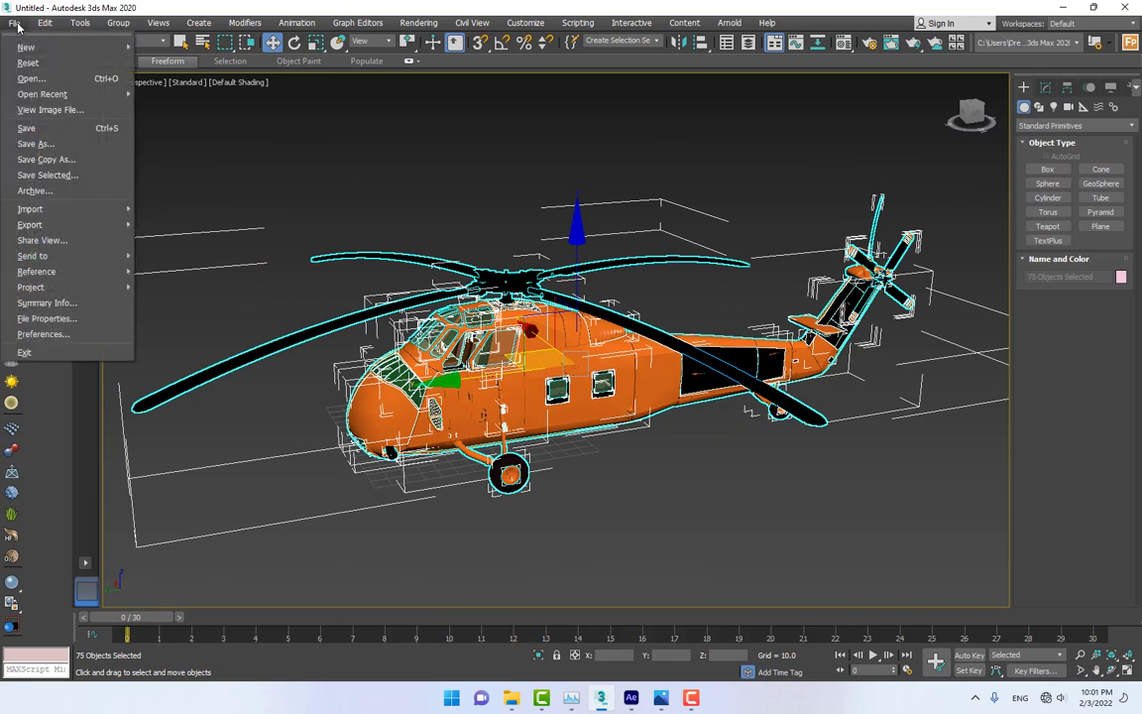
pyautogui.moveTo(43, 224)
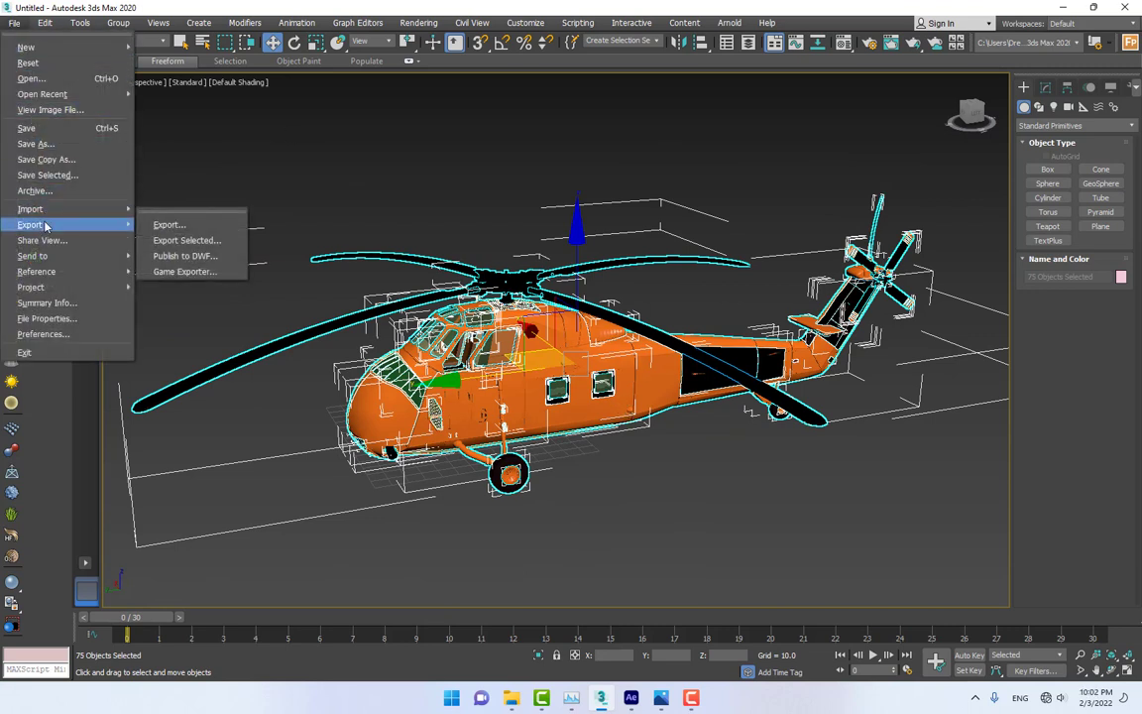
pyautogui.click(196, 241)
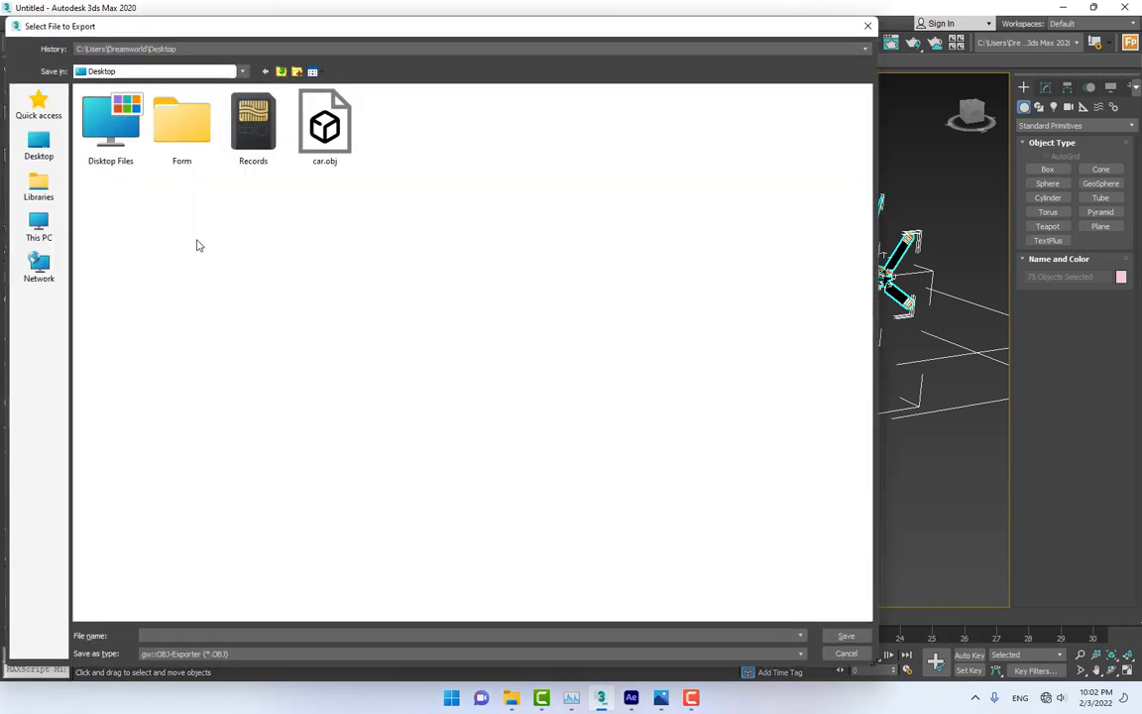
pyautogui.click(224, 655)
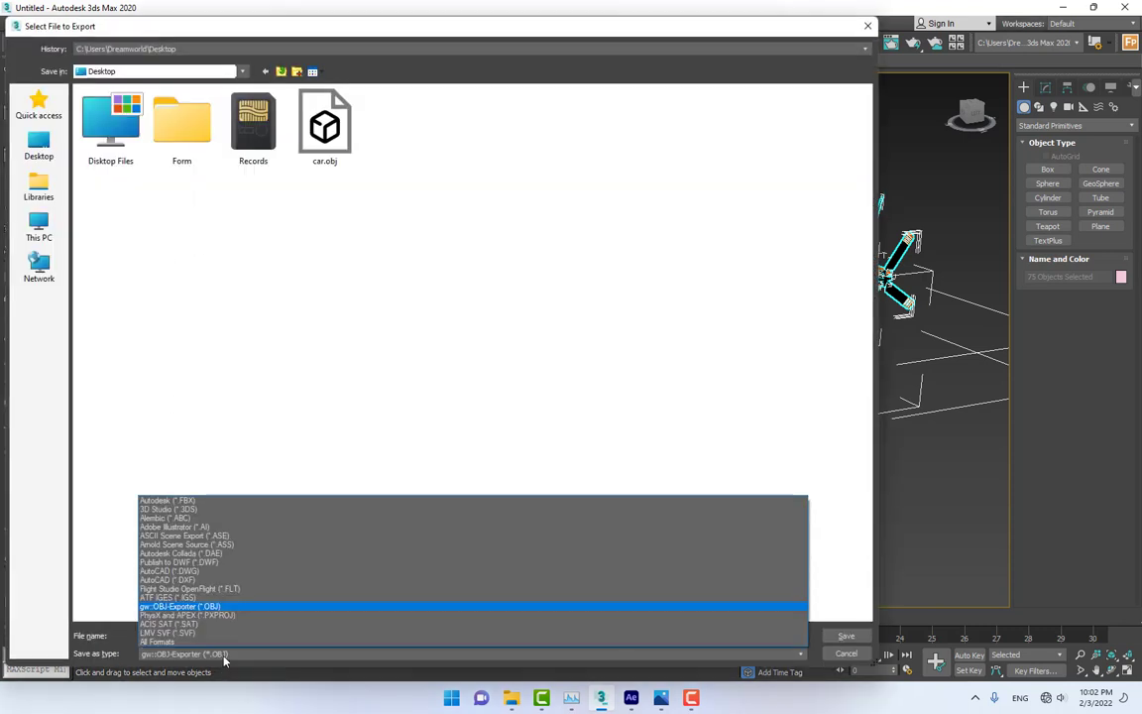
pyautogui.click(211, 608)
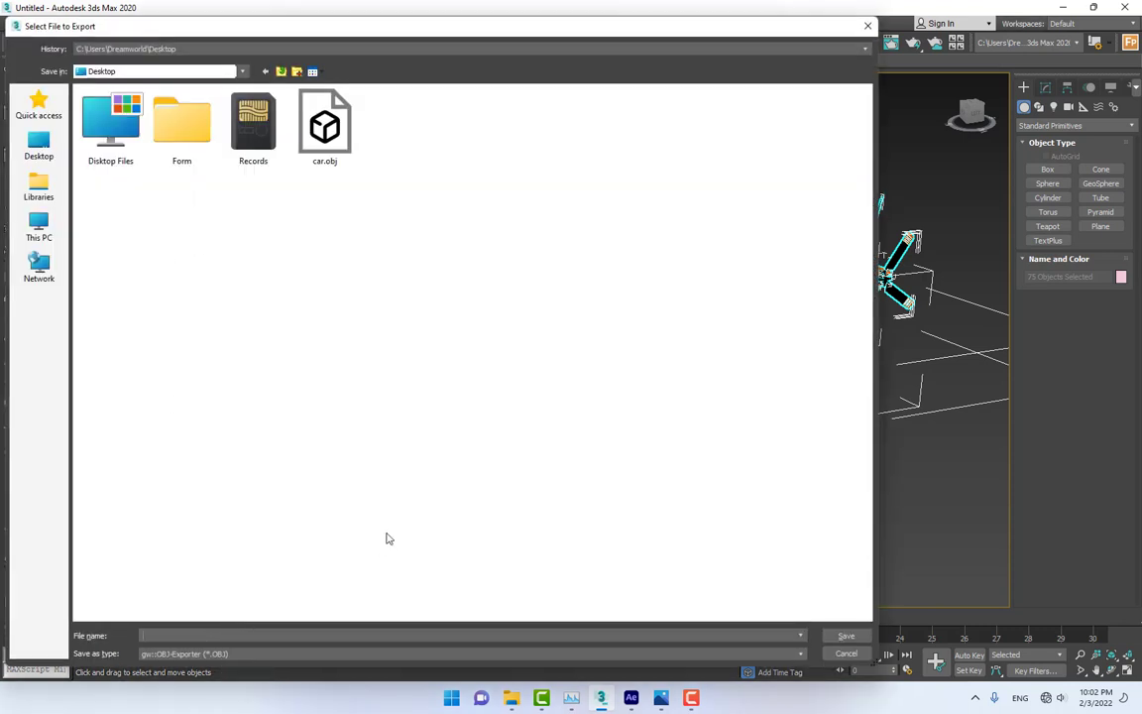
pyautogui.press('Return')
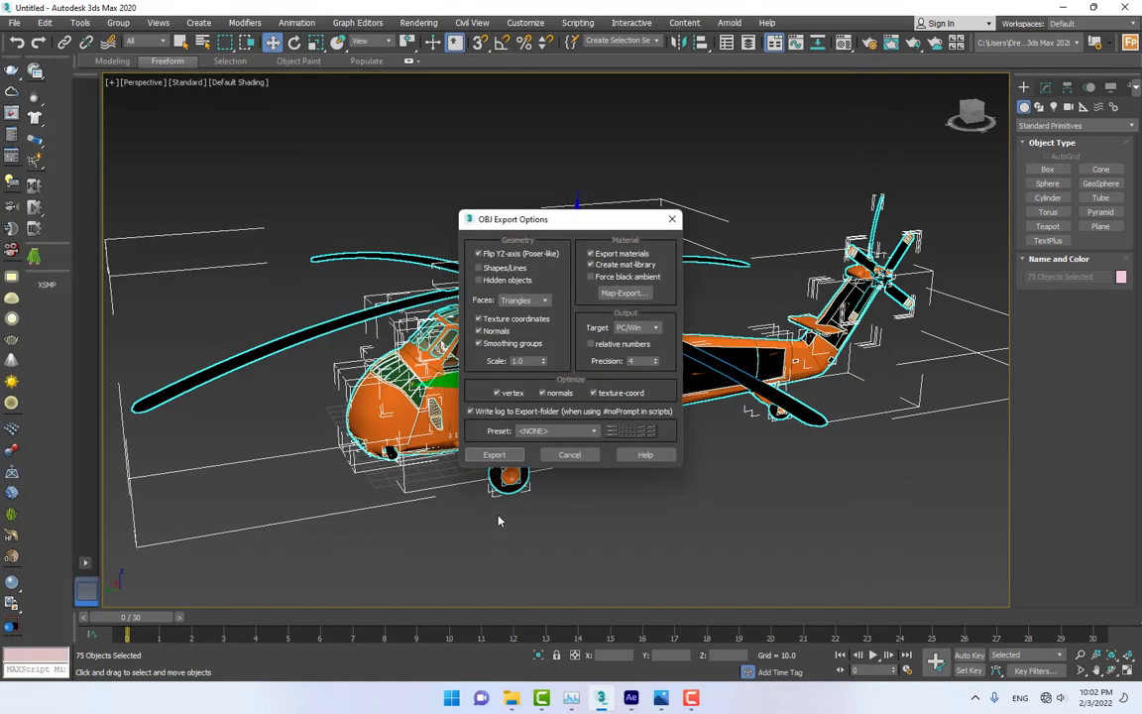
# Run the OBJ export with the default options, skip the missing maps, and close the finished export report.
pyautogui.click(503, 455)
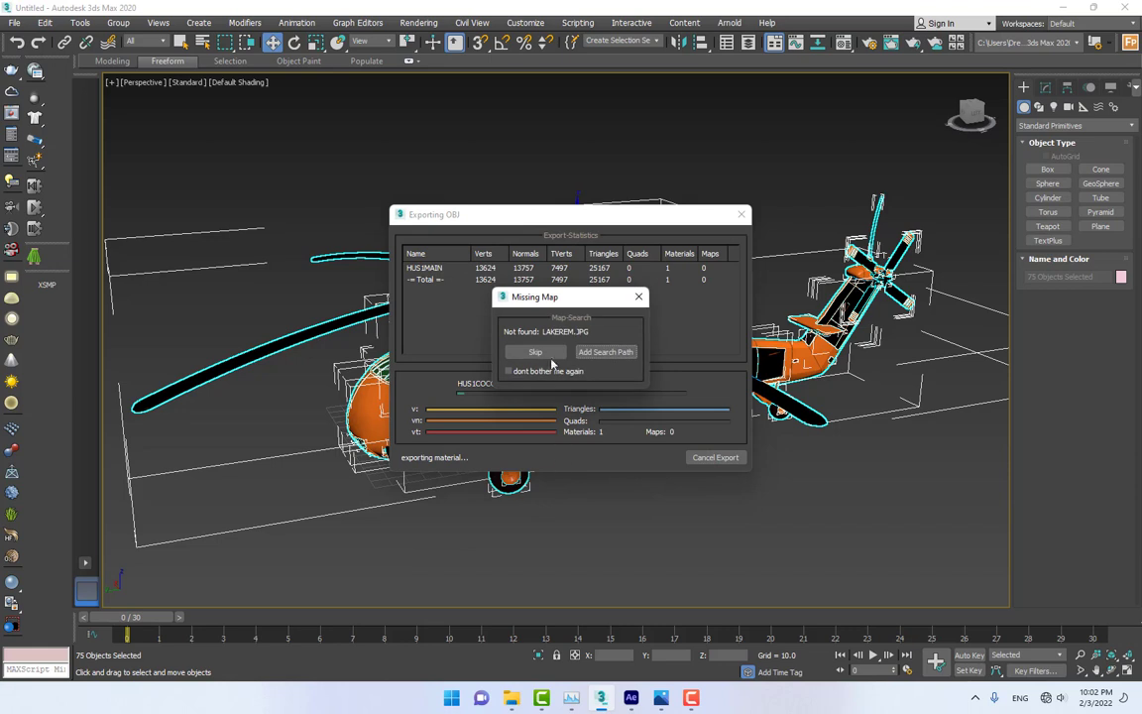
pyautogui.click(540, 353)
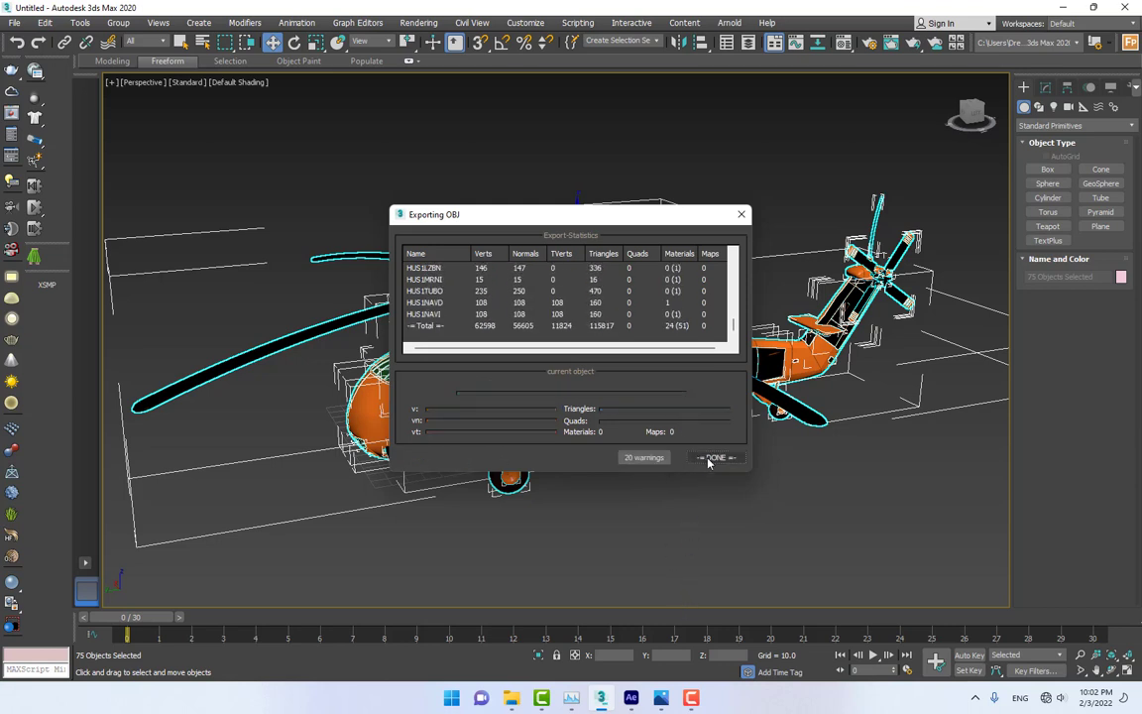
pyautogui.click(714, 457)
# Switch to After Effects and create a 1280 × 720, five-second composition named Main Comp.
pyautogui.click(693, 699)
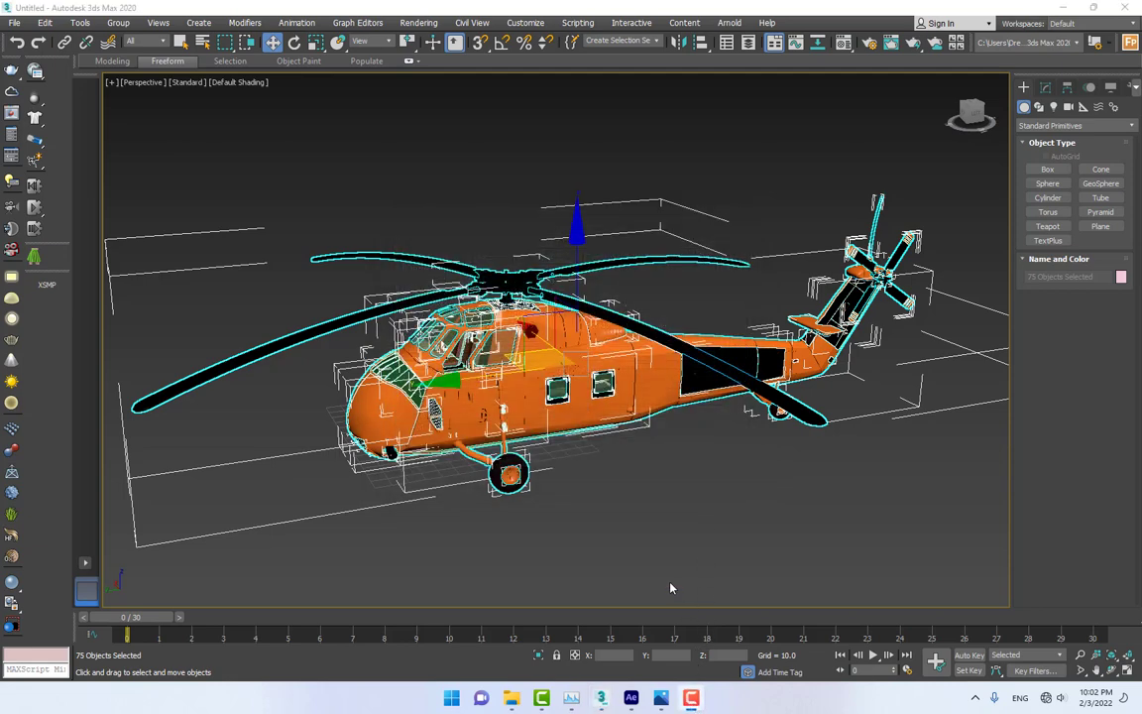
pyautogui.click(631, 699)
pyautogui.click(549, 296)
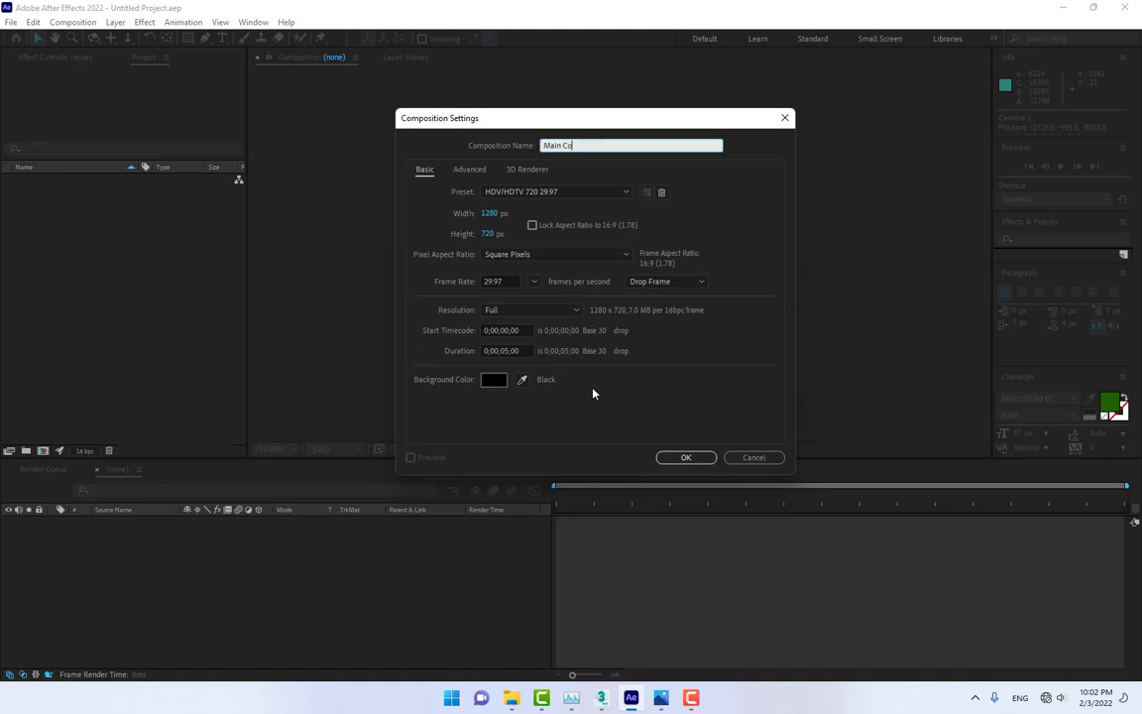
pyautogui.write('Main Comp')
pyautogui.press('Return')
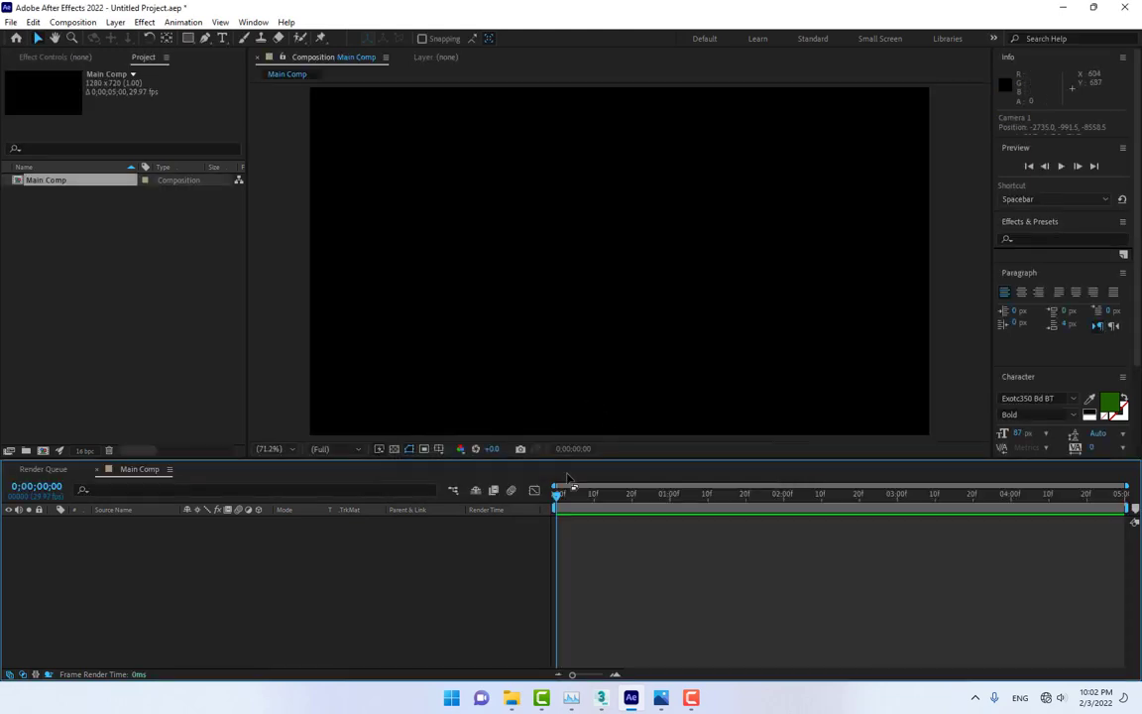
# Add a comp-sized solid layer named E3D to Main Comp.
pyautogui.hotkey('ctrl', 'y')
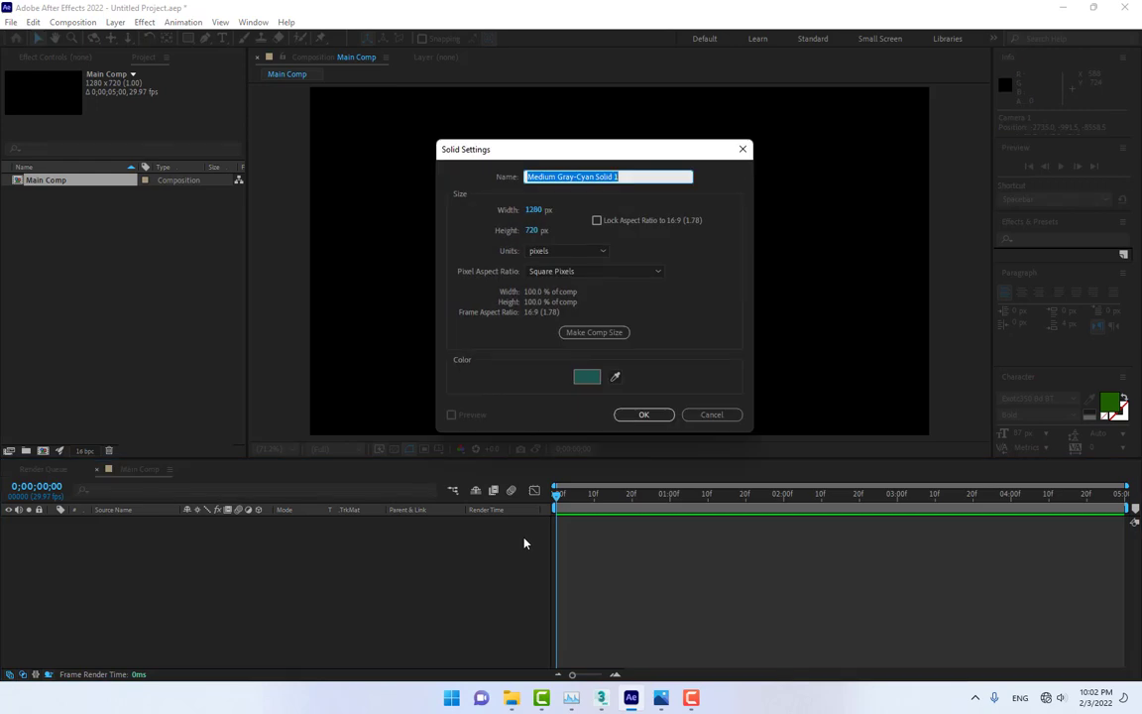
pyautogui.write('E3D')
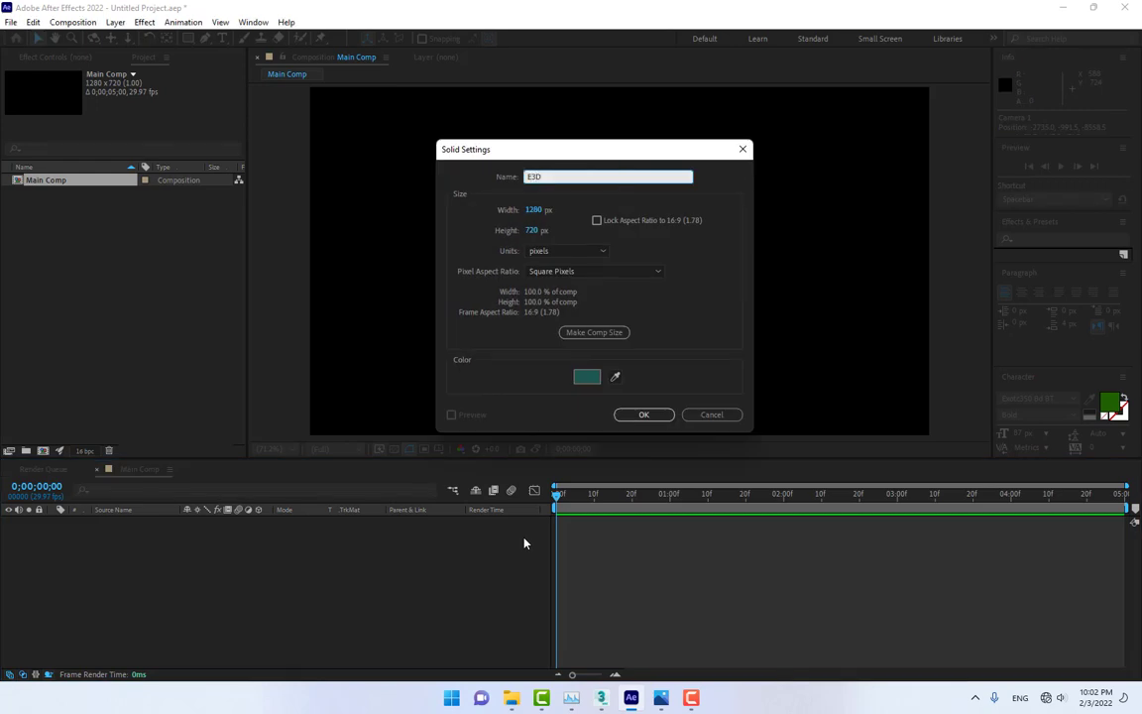
pyautogui.press('Return')
# Apply the Video Copilot Element effect to the E3D solid and show its effect settings.
pyautogui.click(144, 22)
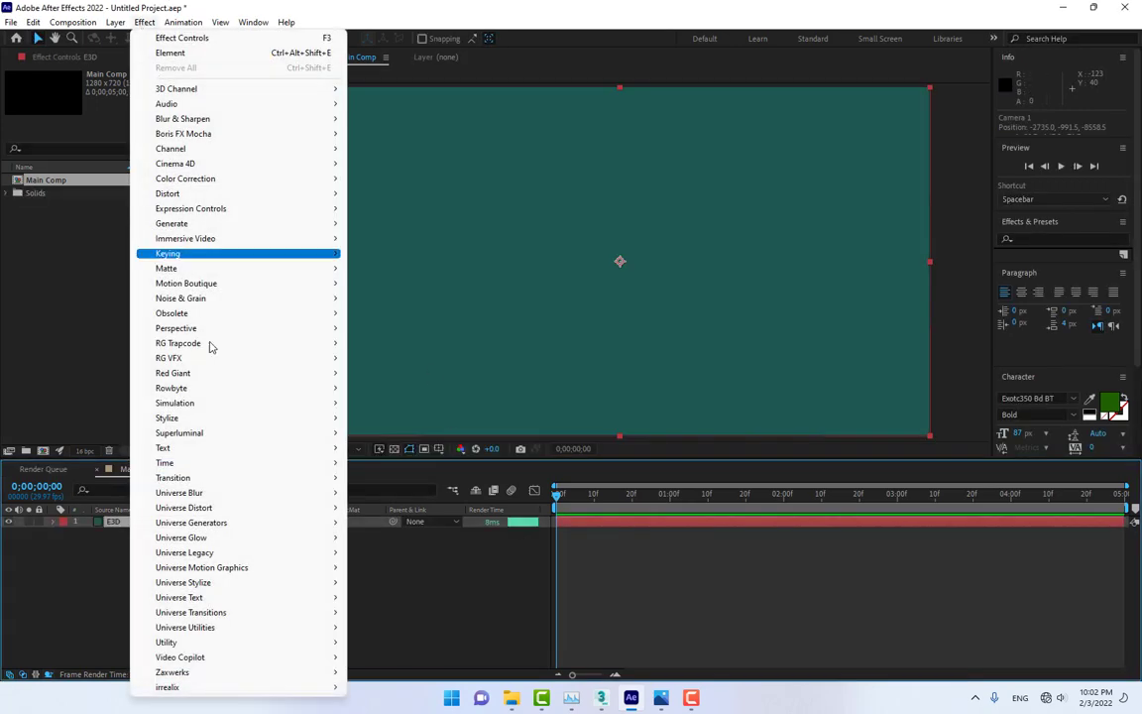
pyautogui.moveTo(206, 658)
pyautogui.click(386, 659)
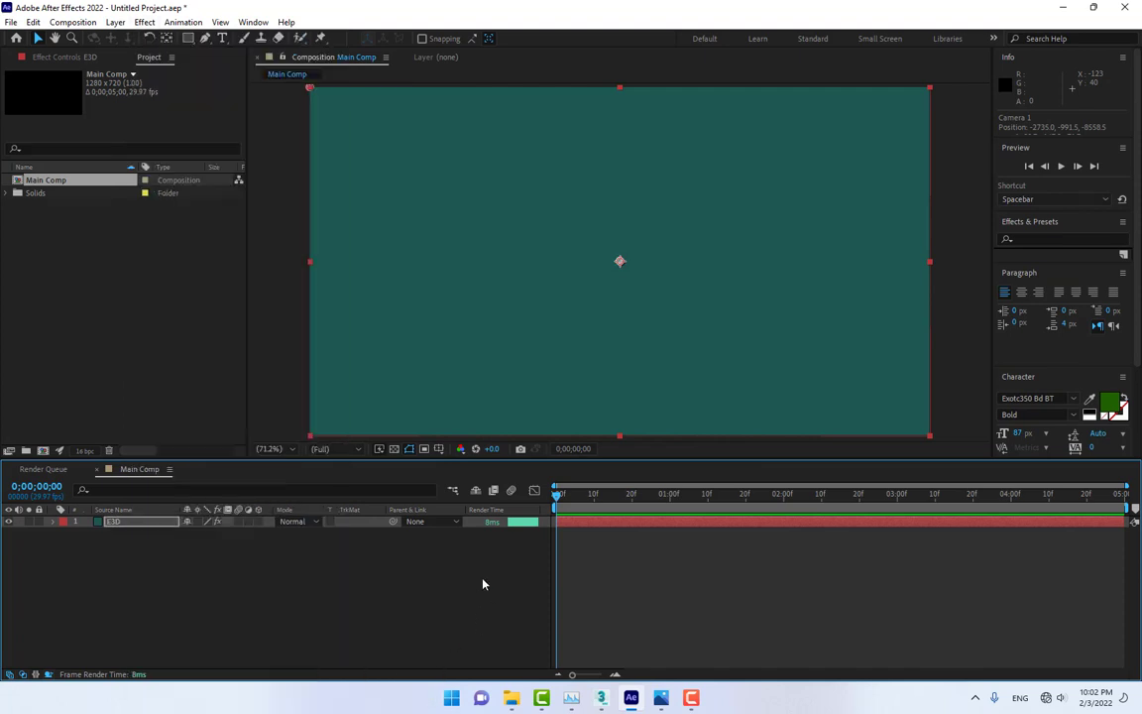
pyautogui.click(78, 56)
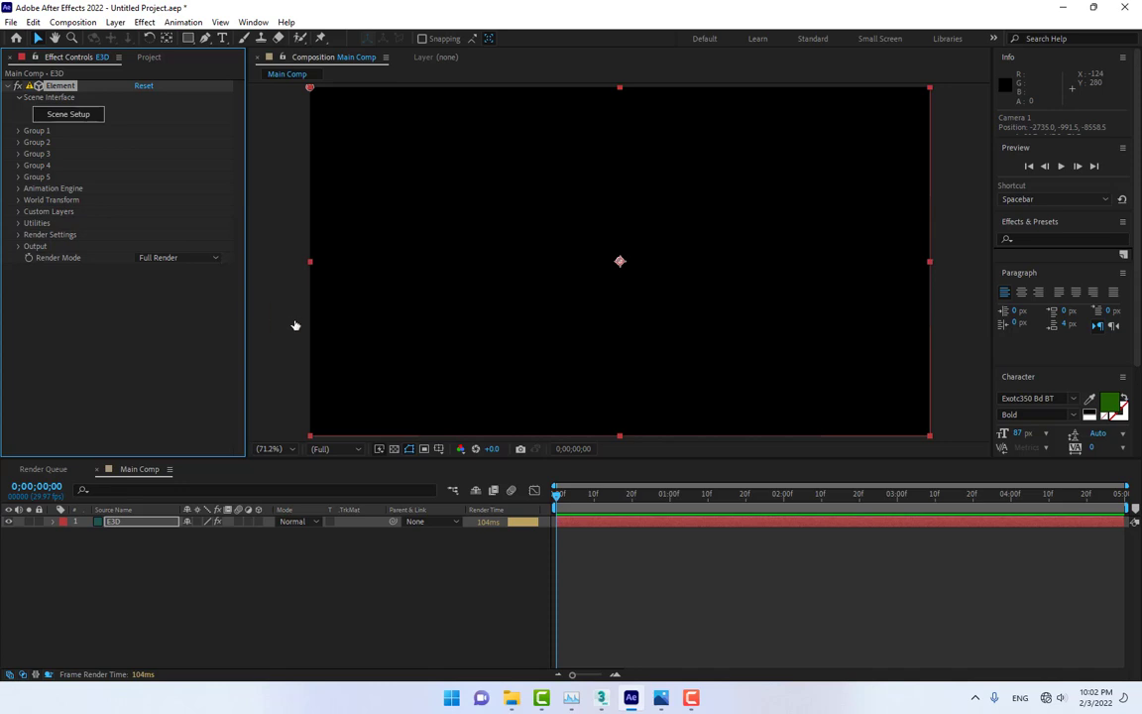
# Open Element's Scene Setup and import H.obj from the Desktop as a 3D object.
pyautogui.click(67, 114)
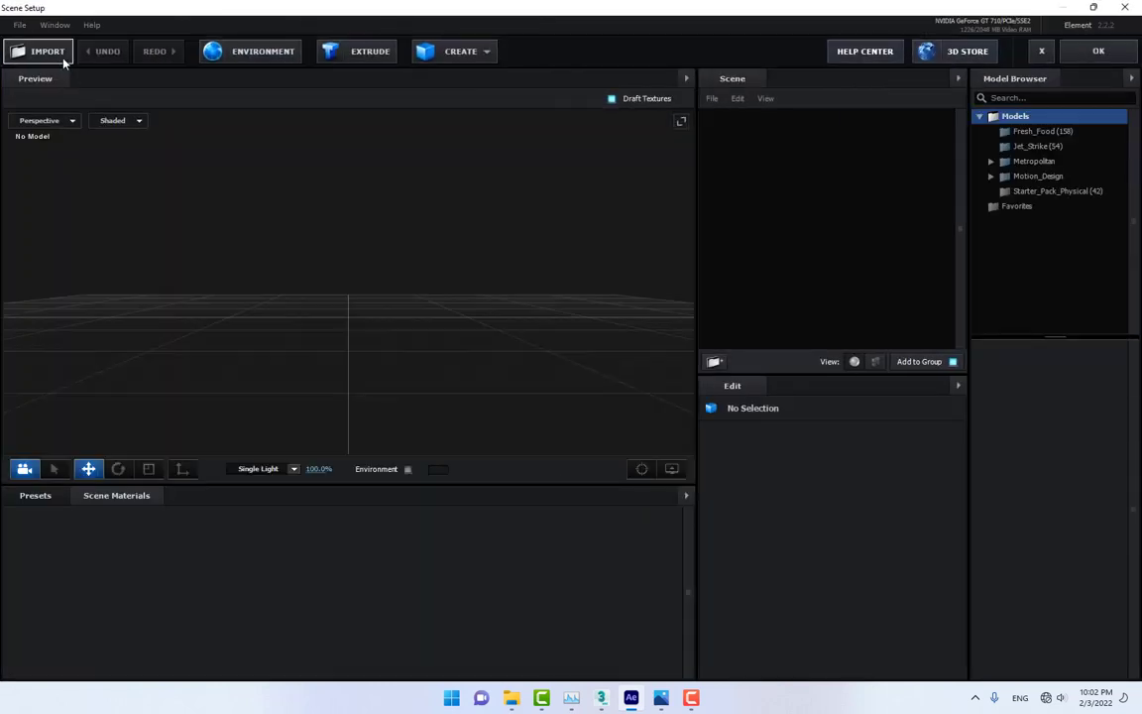
pyautogui.click(56, 52)
pyautogui.scroll(3, 79, 231)
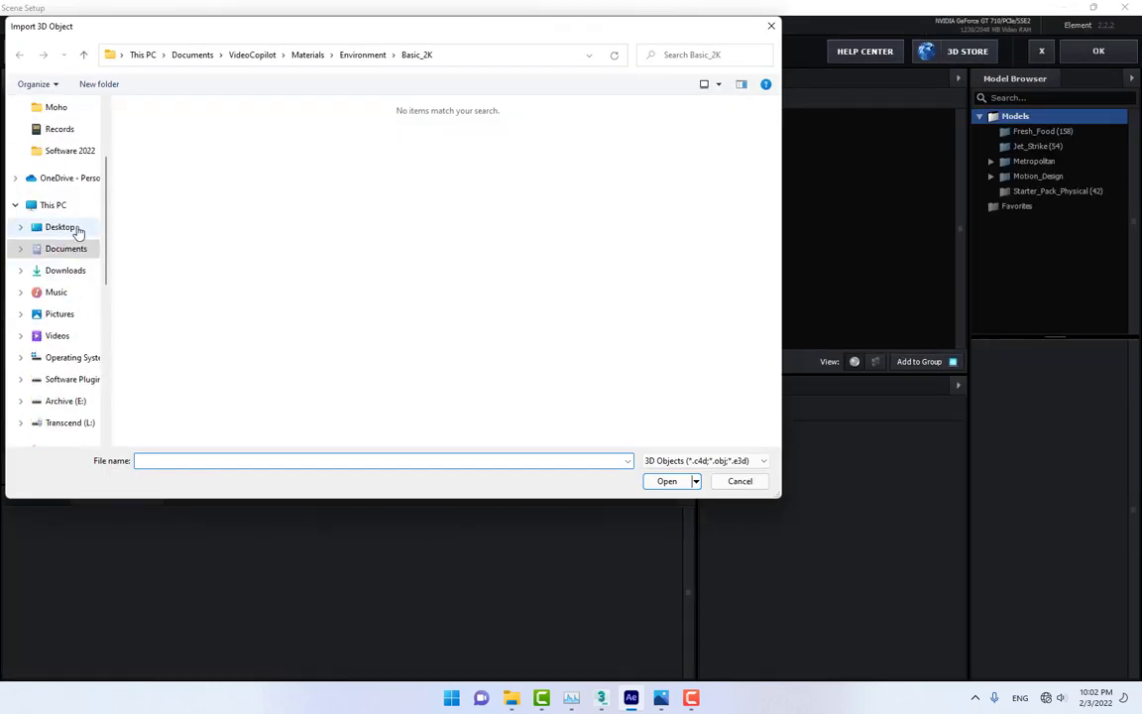
pyautogui.click(60, 228)
pyautogui.doubleClick(451, 134)
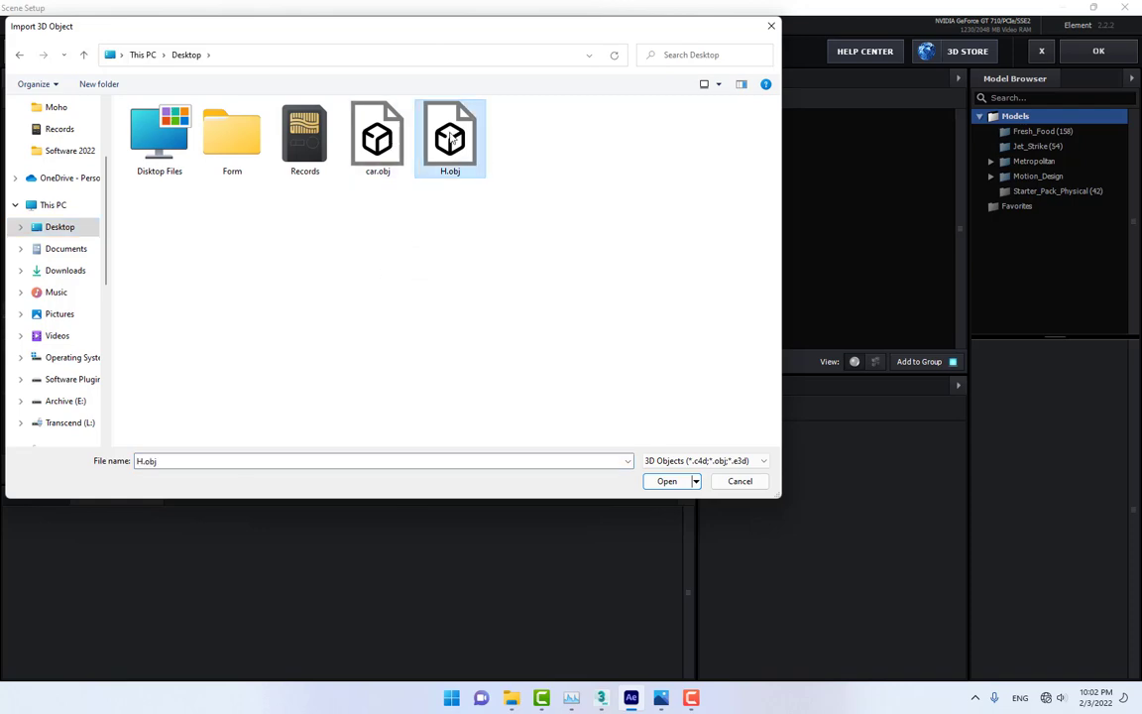
pyautogui.click(664, 476)
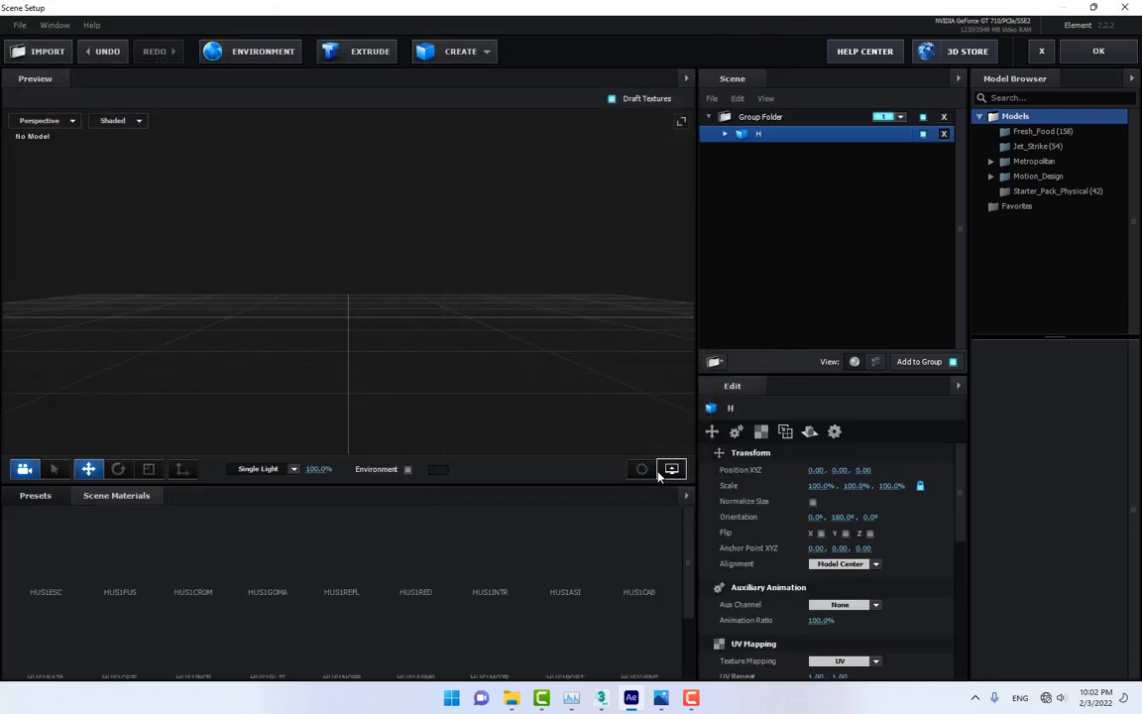
# Raise the imported H model to a Y position of 0.75 and expand its list of materials.
pyautogui.moveTo(340, 388); pyautogui.dragTo(313, 273)
pyautogui.click(727, 134)
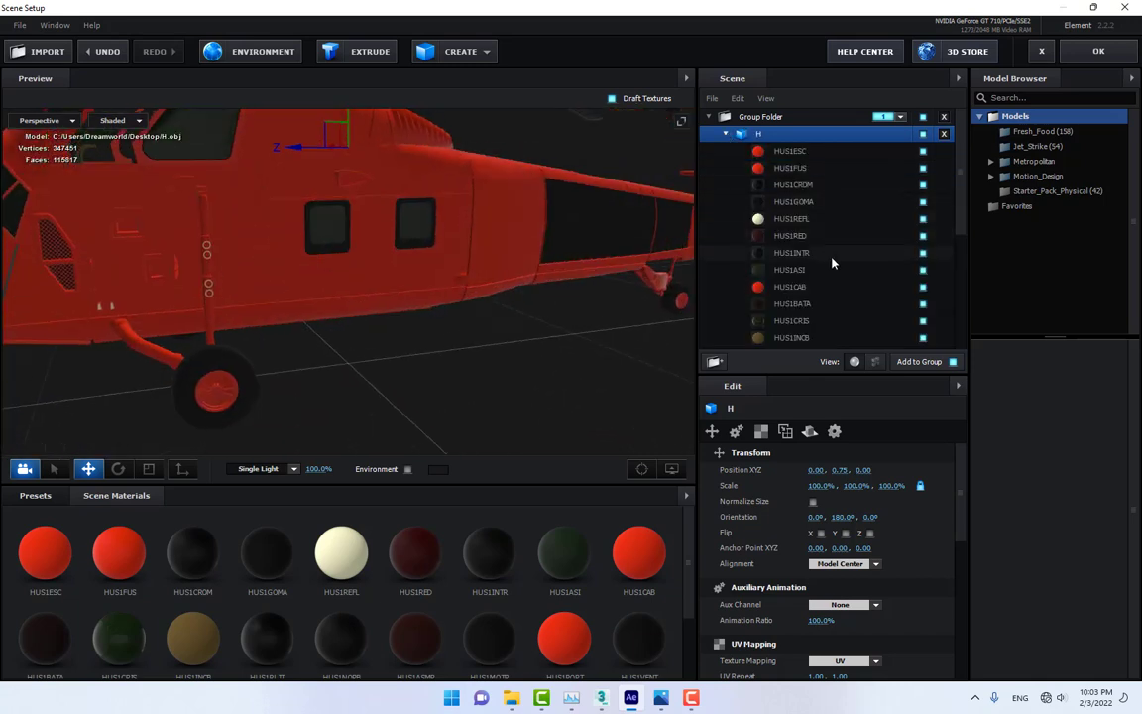
pyautogui.scroll(-3, 838, 272)
pyautogui.scroll(3, 839, 278)
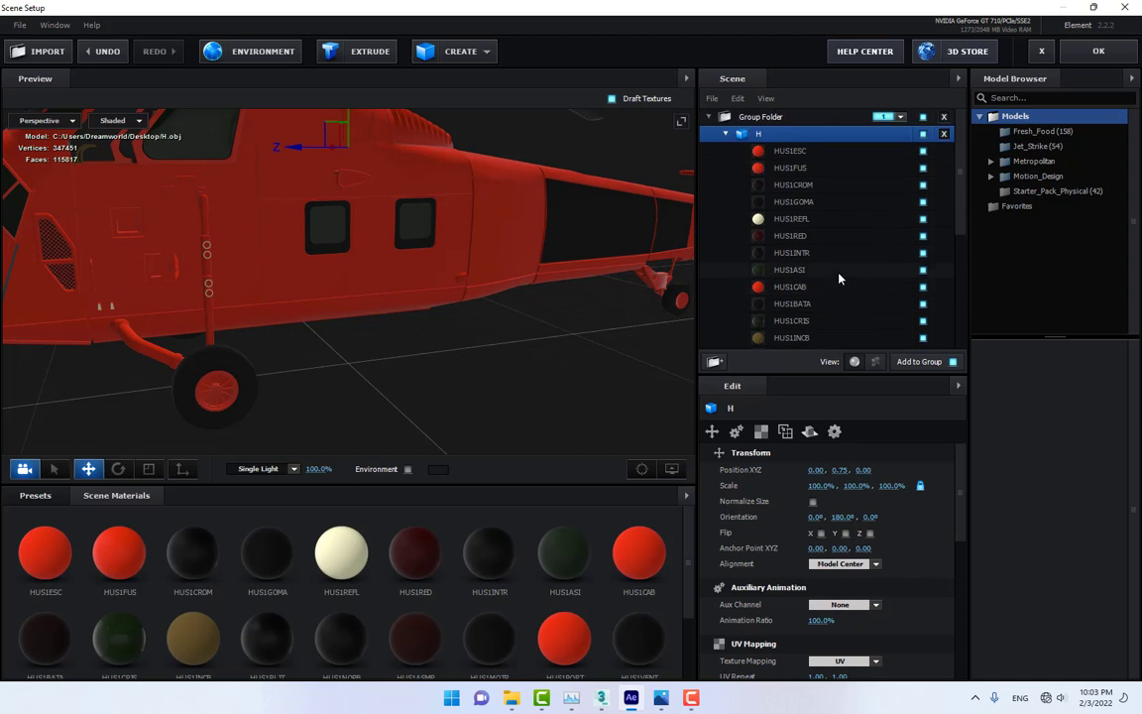
# Hide and show the HUS1ESC material to identify its parts, select it, and check the helicopter reference photo HUS1_01.jpg.
pyautogui.click(923, 151)
pyautogui.click(923, 151)
pyautogui.click(868, 152)
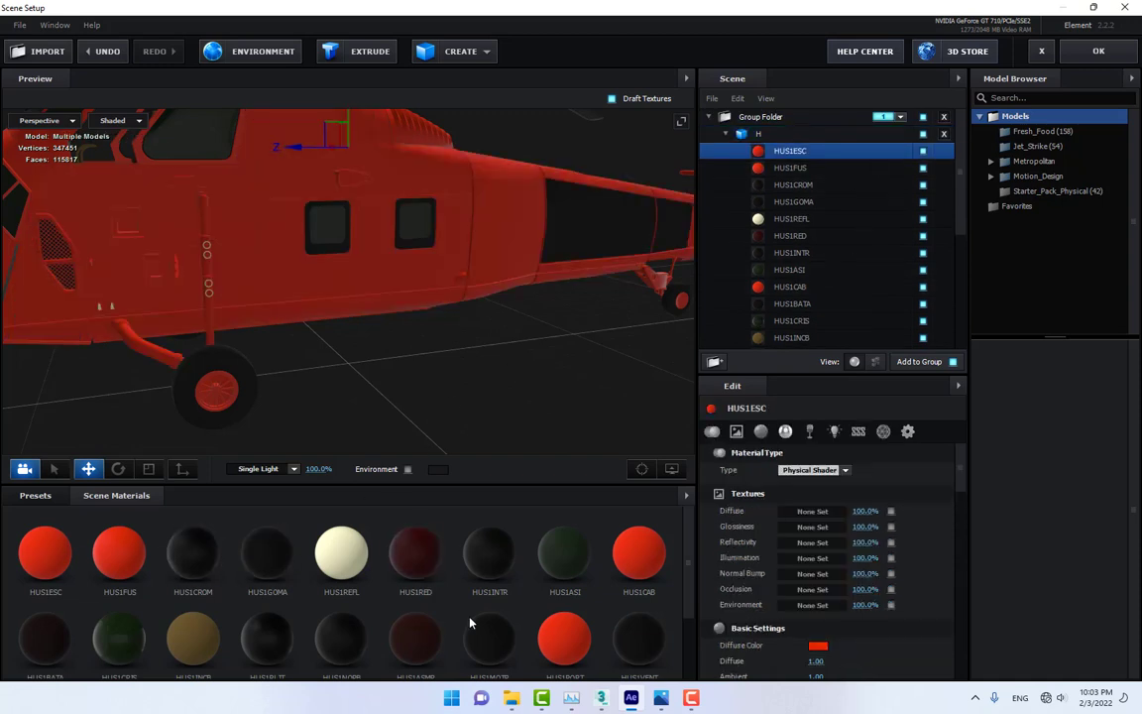
pyautogui.click(660, 698)
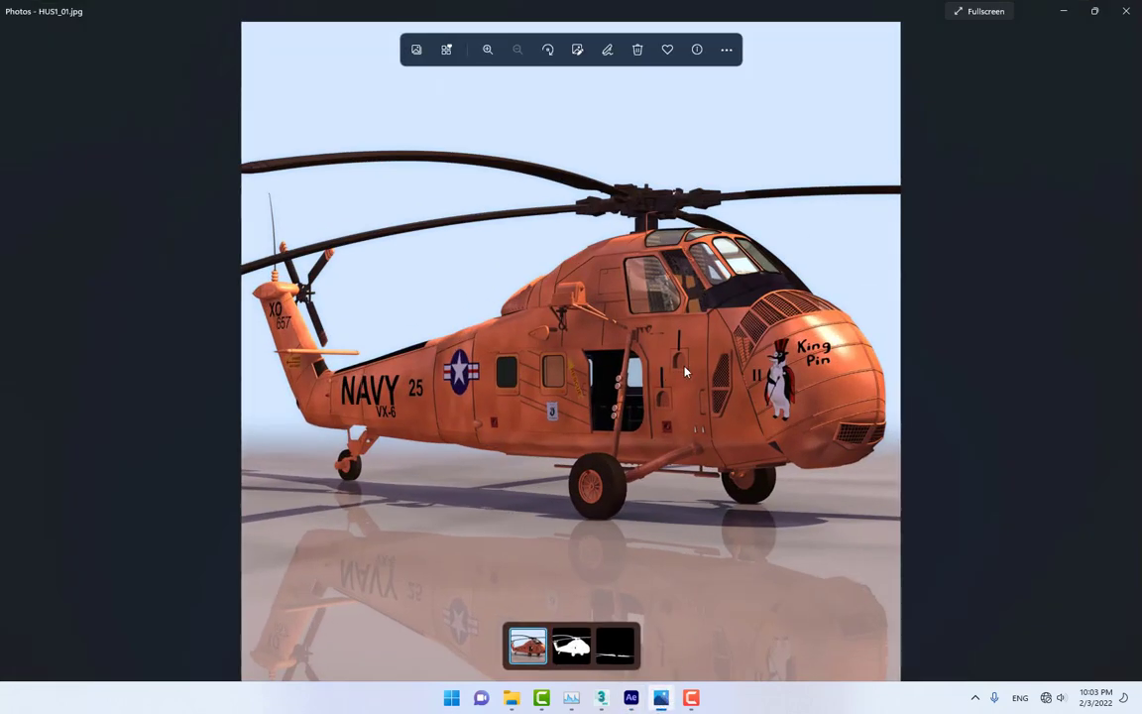
pyautogui.click(1063, 11)
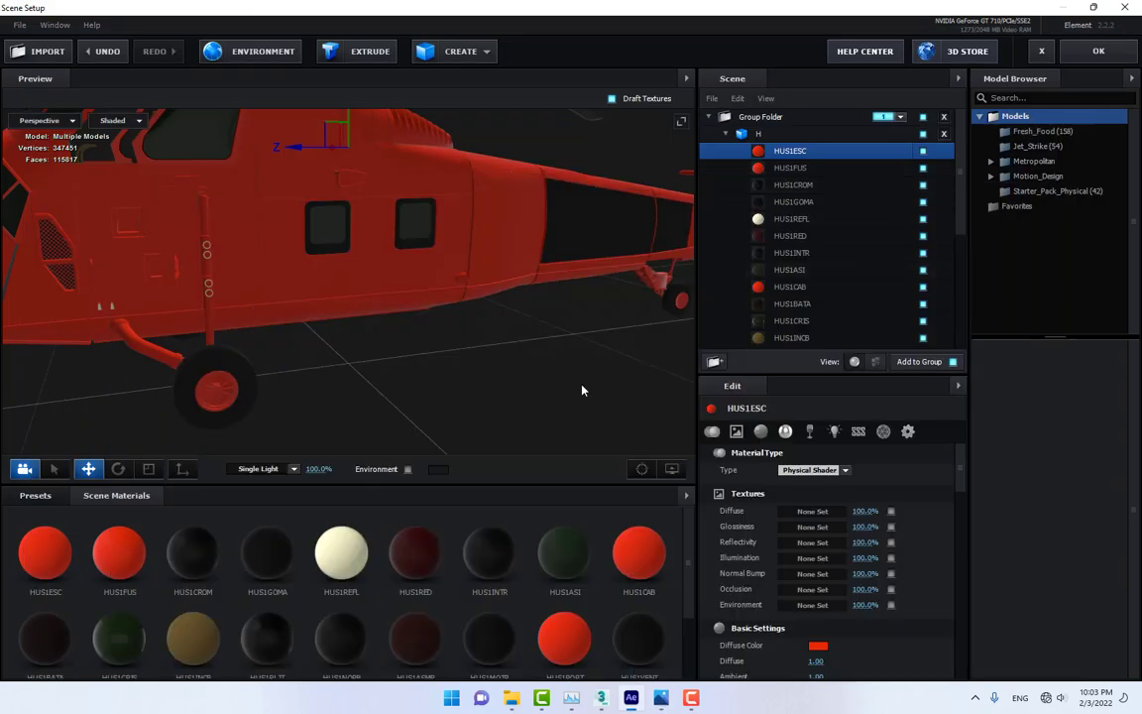
# Replace the HUS1ESC material with the Paint_Red preset from the Physical materials.
pyautogui.click(34, 495)
pyautogui.click(68, 574)
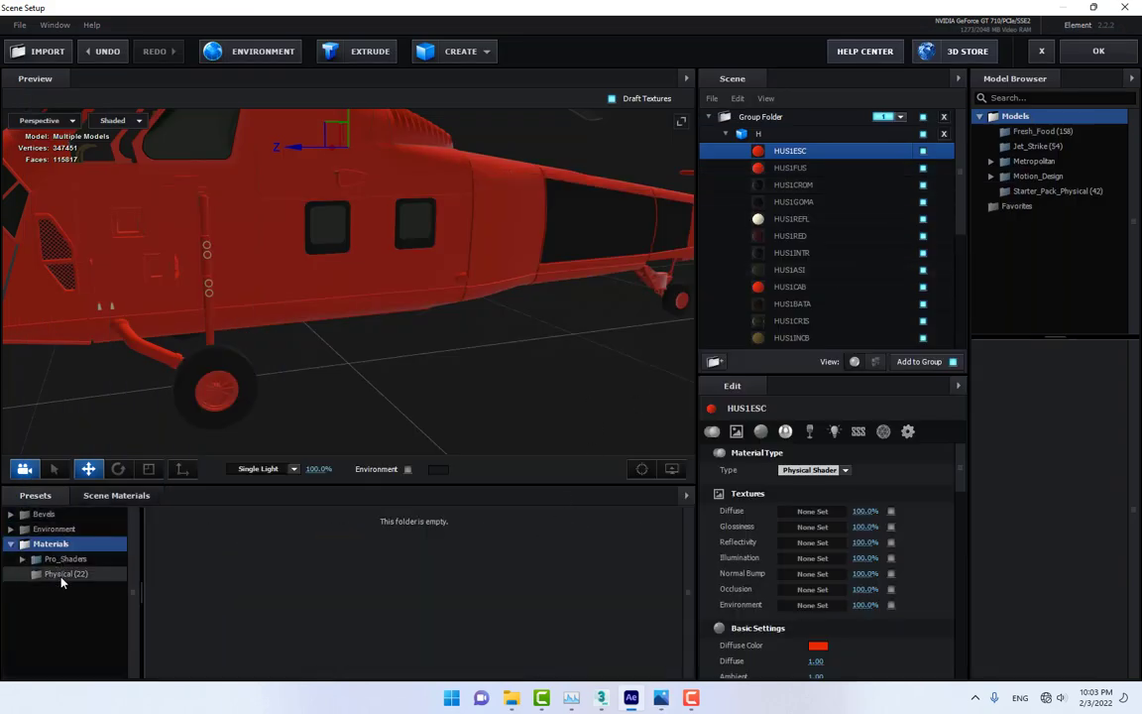
pyautogui.scroll(-2, 585, 620)
pyautogui.scroll(2, 590, 620)
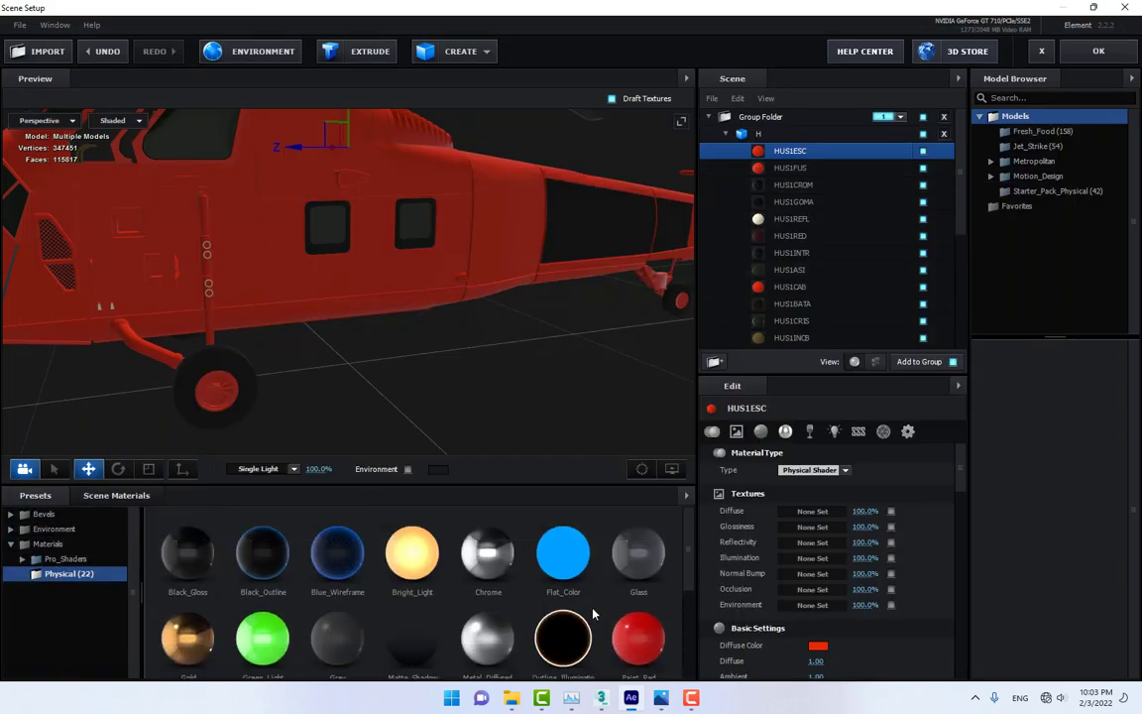
pyautogui.scroll(-1, 644, 642)
pyautogui.moveTo(643, 595)
pyautogui.mouseDown()
pyautogui.moveTo(724, 478)
pyautogui.moveTo(810, 156)
pyautogui.mouseUp()
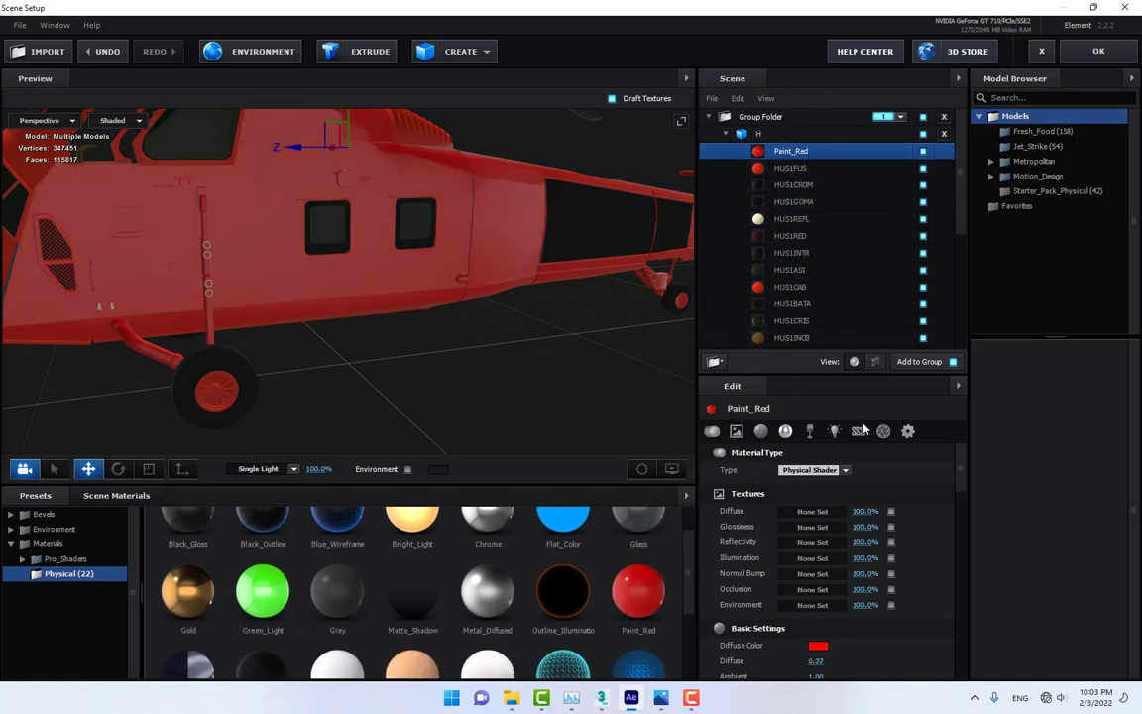
# Change the Paint_Red material's diffuse colour to orange ED5300 and raise its Diffuse value to 1.28.
pyautogui.click(818, 645)
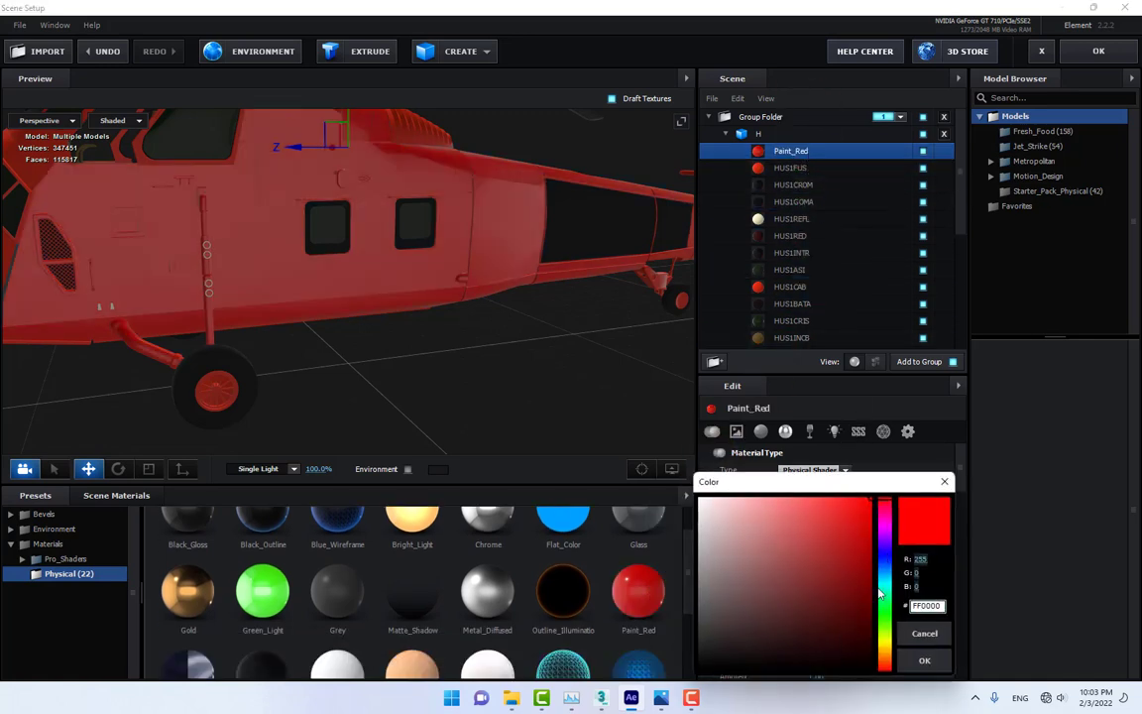
pyautogui.moveTo(890, 639); pyautogui.dragTo(882, 654)
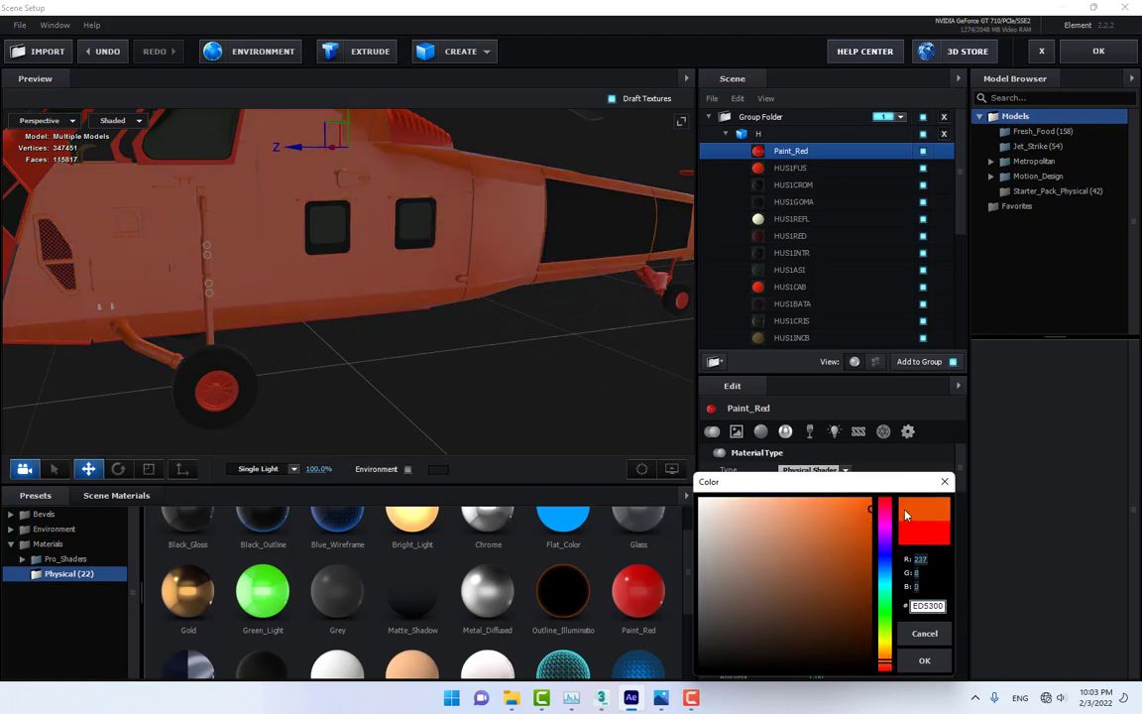
pyautogui.click(929, 661)
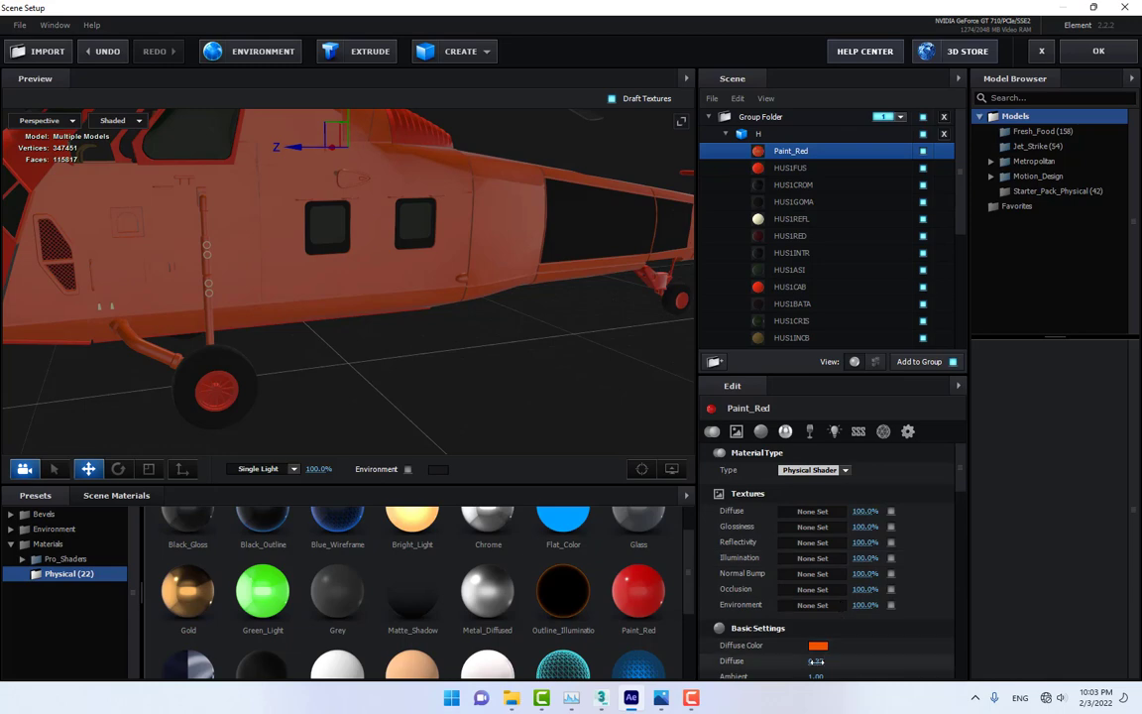
pyautogui.moveTo(816, 660); pyautogui.dragTo(862, 656)
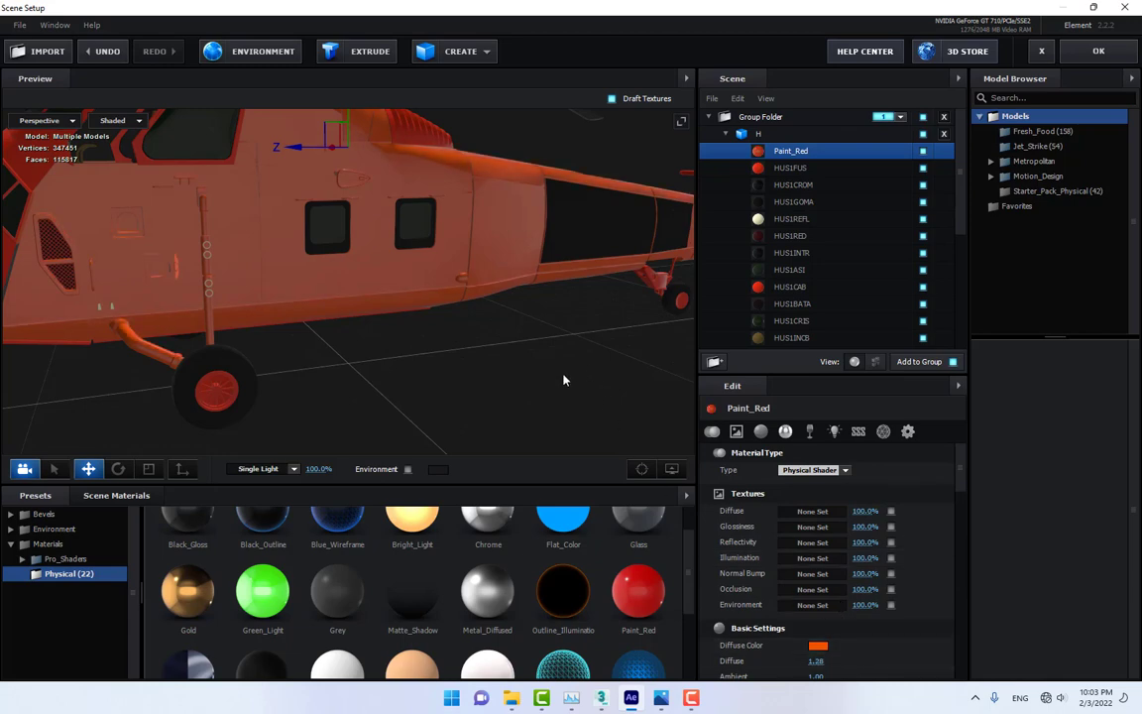
pyautogui.moveTo(566, 378); pyautogui.dragTo(335, 327)
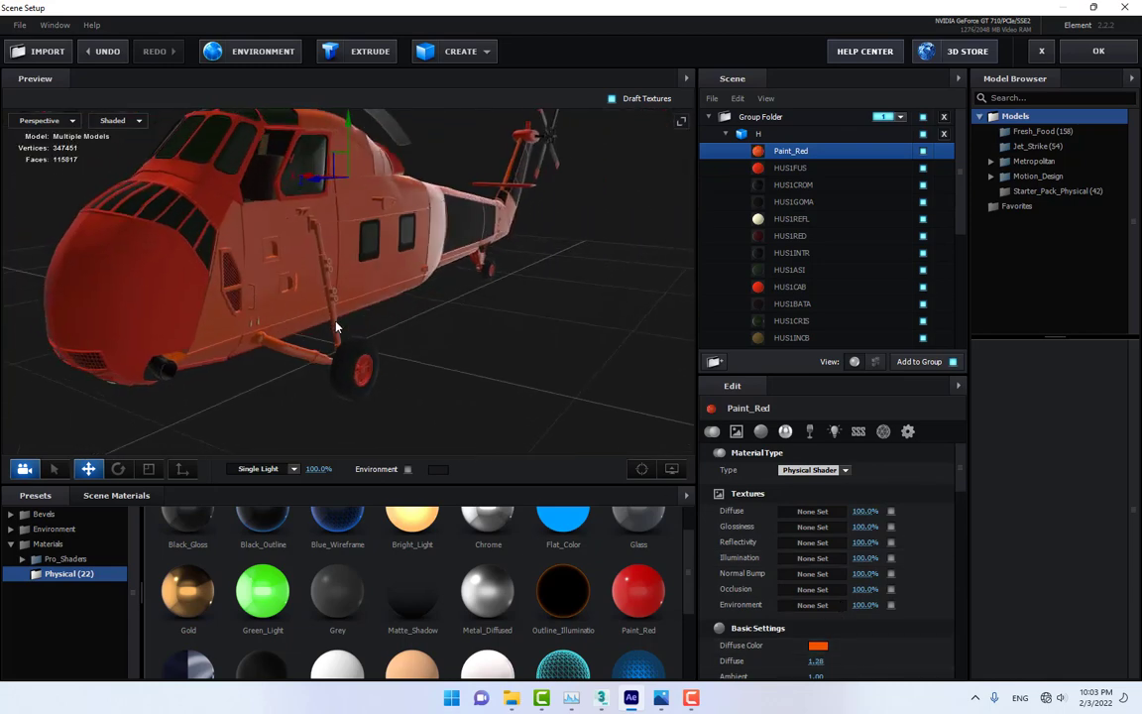
# Darken the Paint_Red material's diffuse colour to C54400.
pyautogui.click(818, 644)
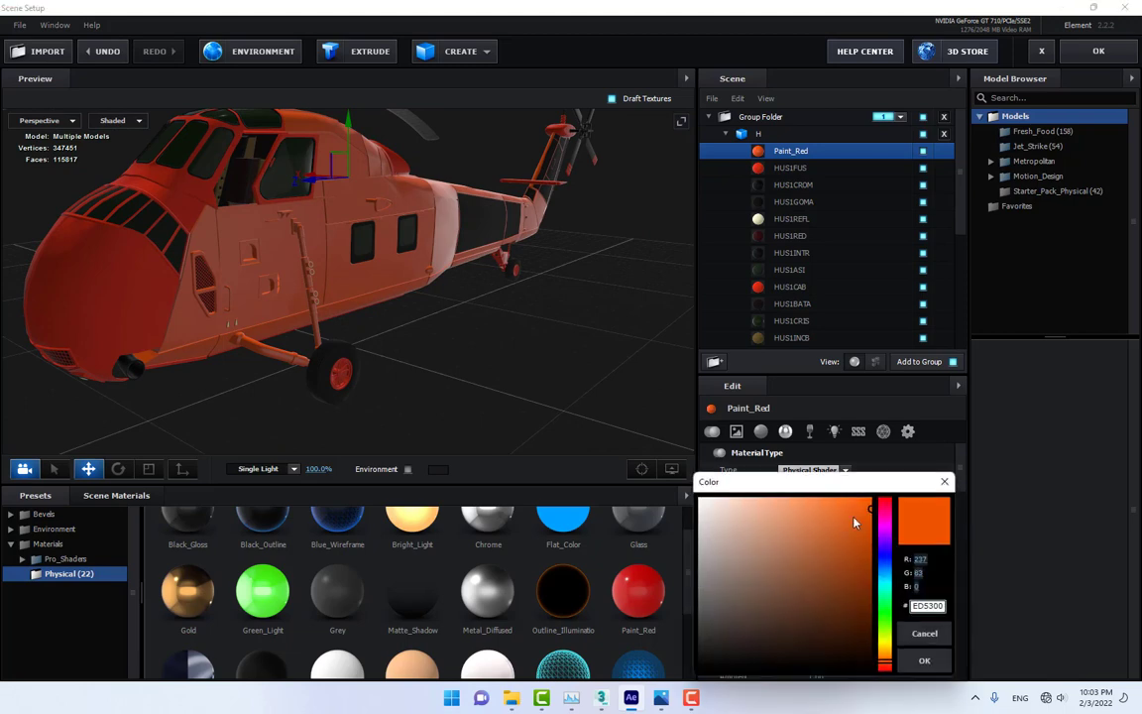
pyautogui.click(781, 612)
pyautogui.moveTo(771, 612)
pyautogui.mouseDown()
pyautogui.moveTo(857, 598)
pyautogui.moveTo(887, 541)
pyautogui.mouseUp()
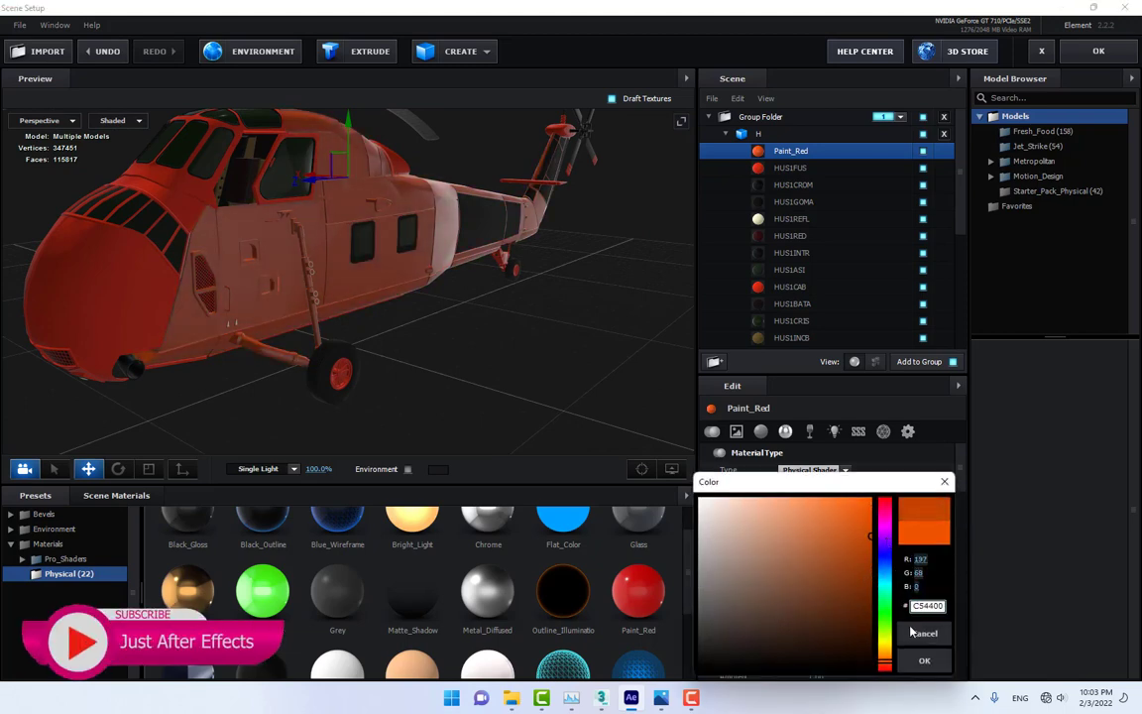
pyautogui.click(922, 659)
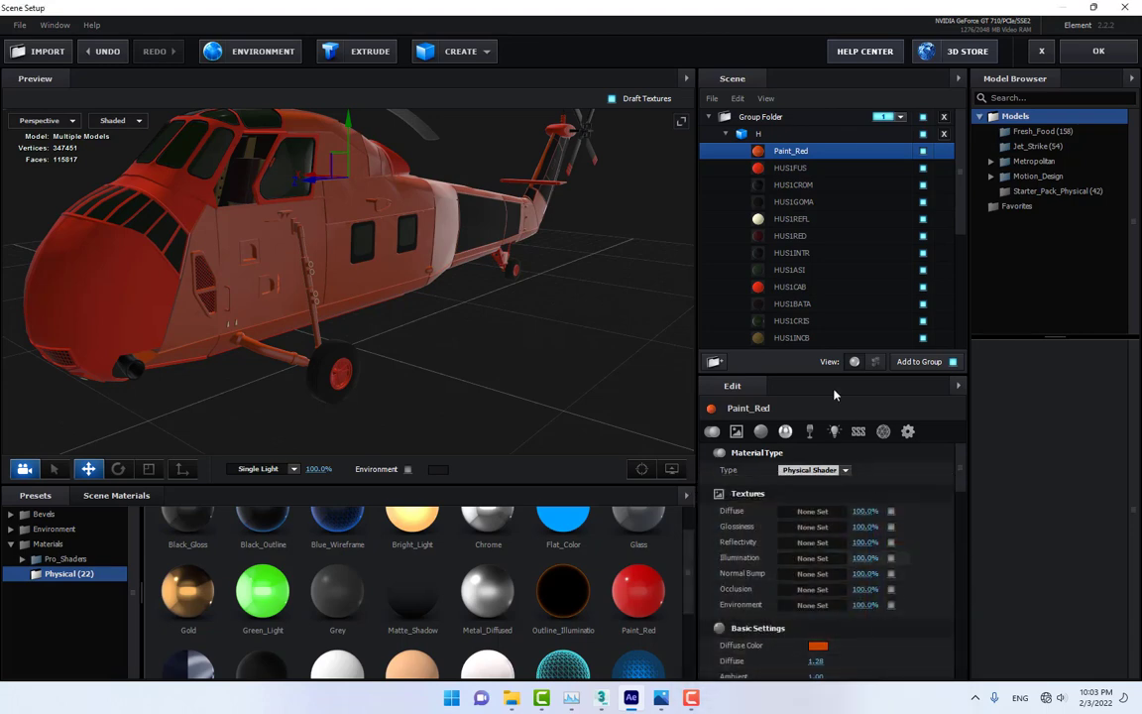
# Hide and show HUS1FUS to identify its parts, and paste a copy of the orange Paint_Red material onto it.
pyautogui.click(793, 168)
pyautogui.click(923, 169)
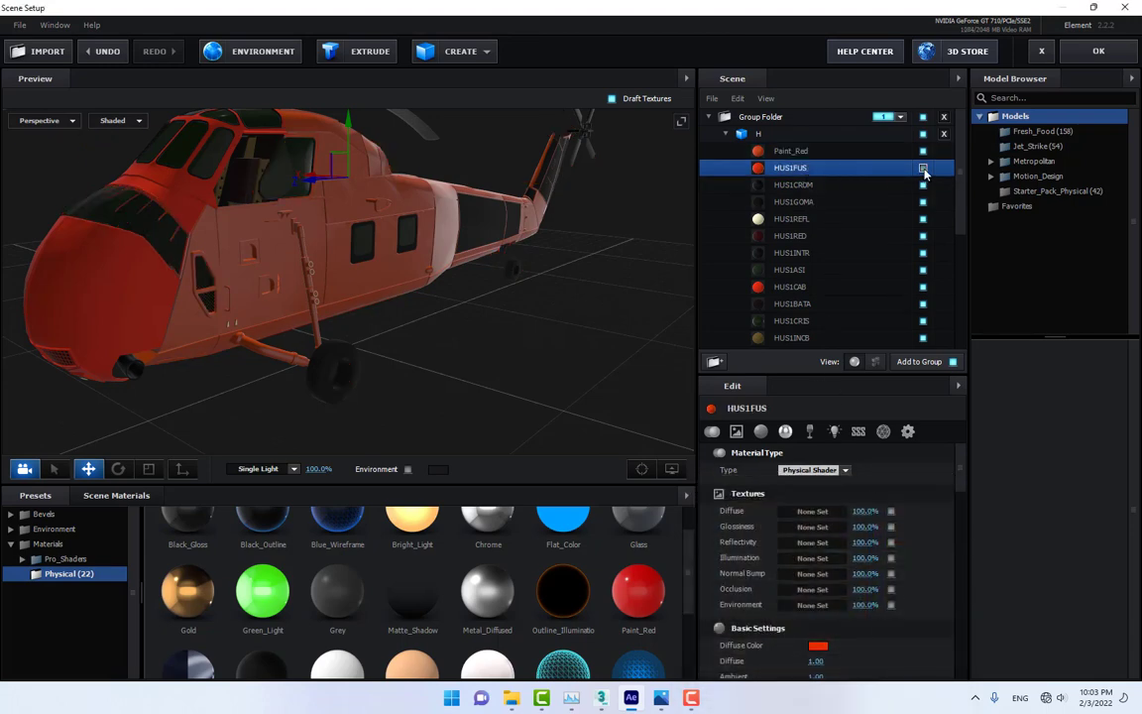
pyautogui.click(923, 169)
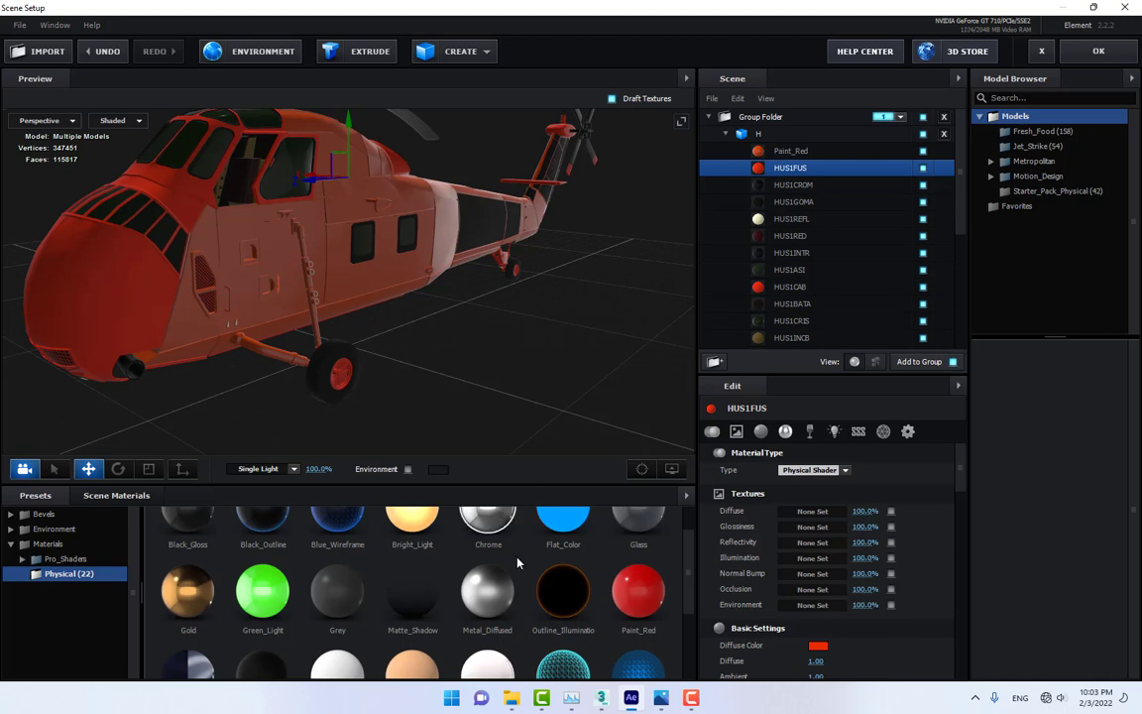
pyautogui.rightClick(801, 153)
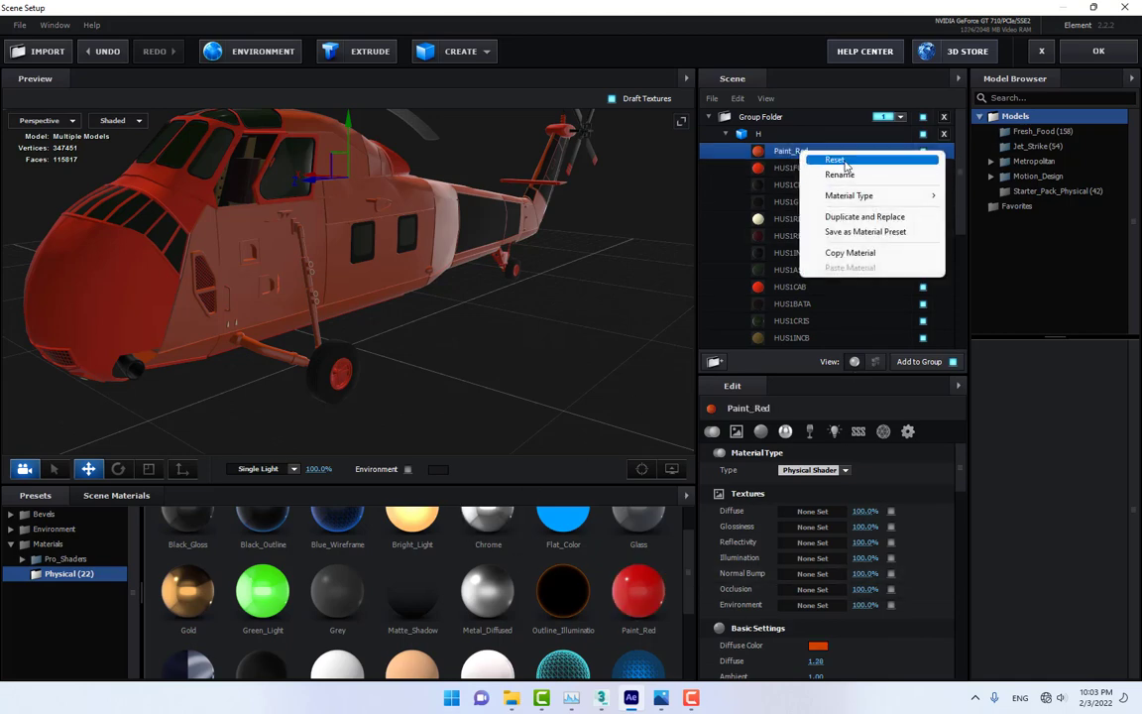
pyautogui.click(851, 232)
pyautogui.rightClick(807, 170)
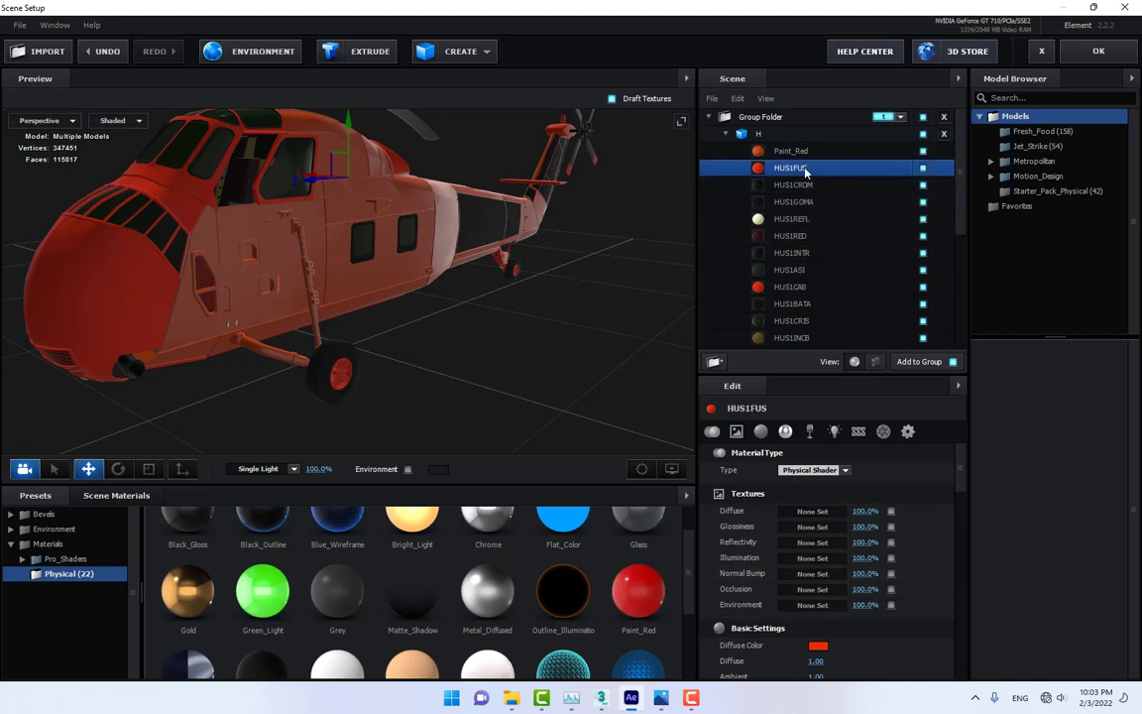
pyautogui.click(855, 284)
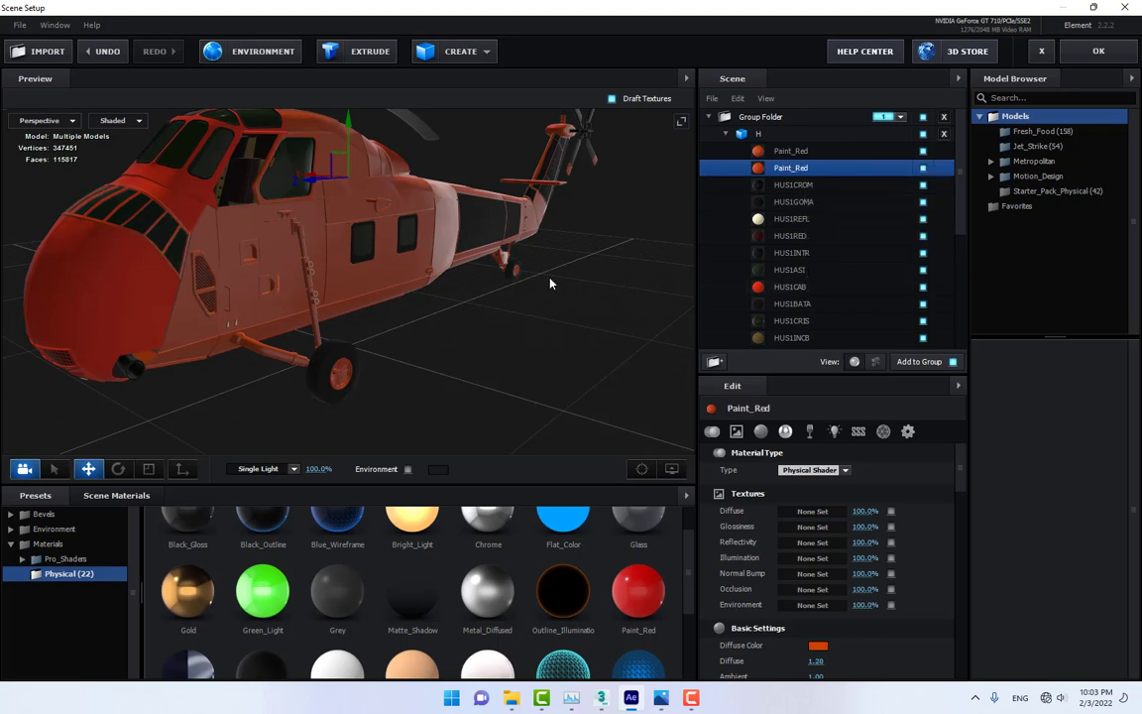
pyautogui.moveTo(495, 249)
pyautogui.mouseDown()
pyautogui.moveTo(428, 243)
pyautogui.moveTo(421, 273)
pyautogui.moveTo(407, 266)
pyautogui.mouseUp()
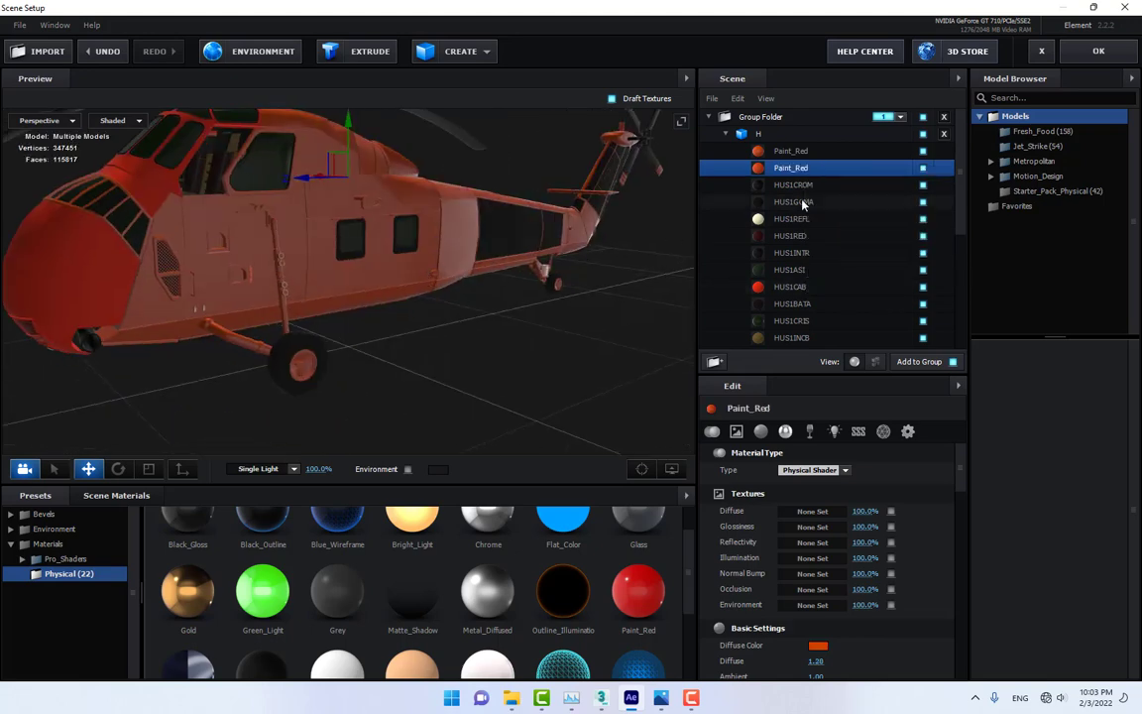
# Replace the HUS1CROM material on the rotor with the Metal_Diffused preset.
pyautogui.click(859, 188)
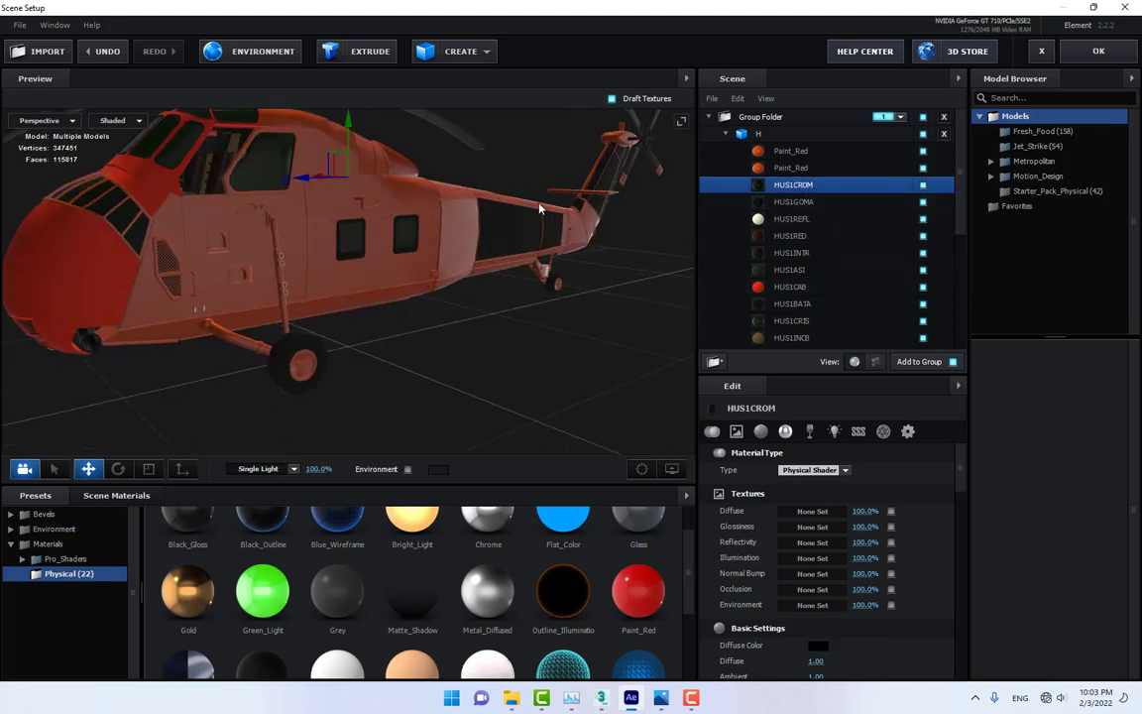
pyautogui.moveTo(539, 208); pyautogui.dragTo(571, 322)
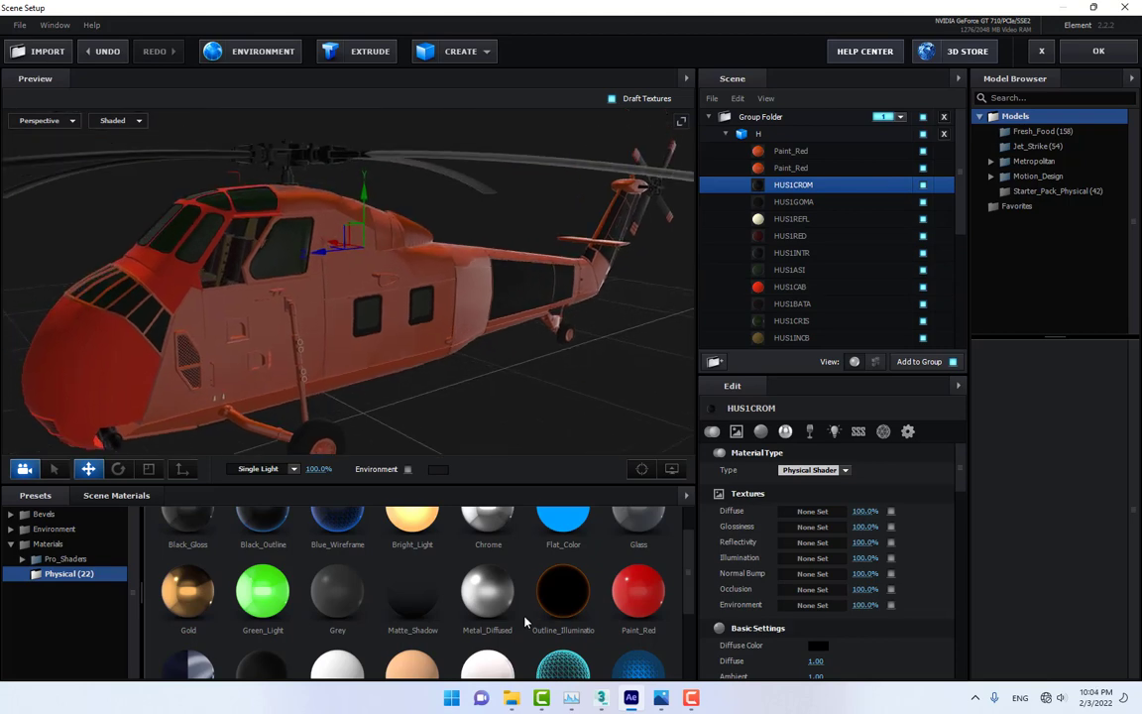
pyautogui.moveTo(495, 604); pyautogui.dragTo(809, 191)
pyautogui.moveTo(494, 238); pyautogui.dragTo(523, 297)
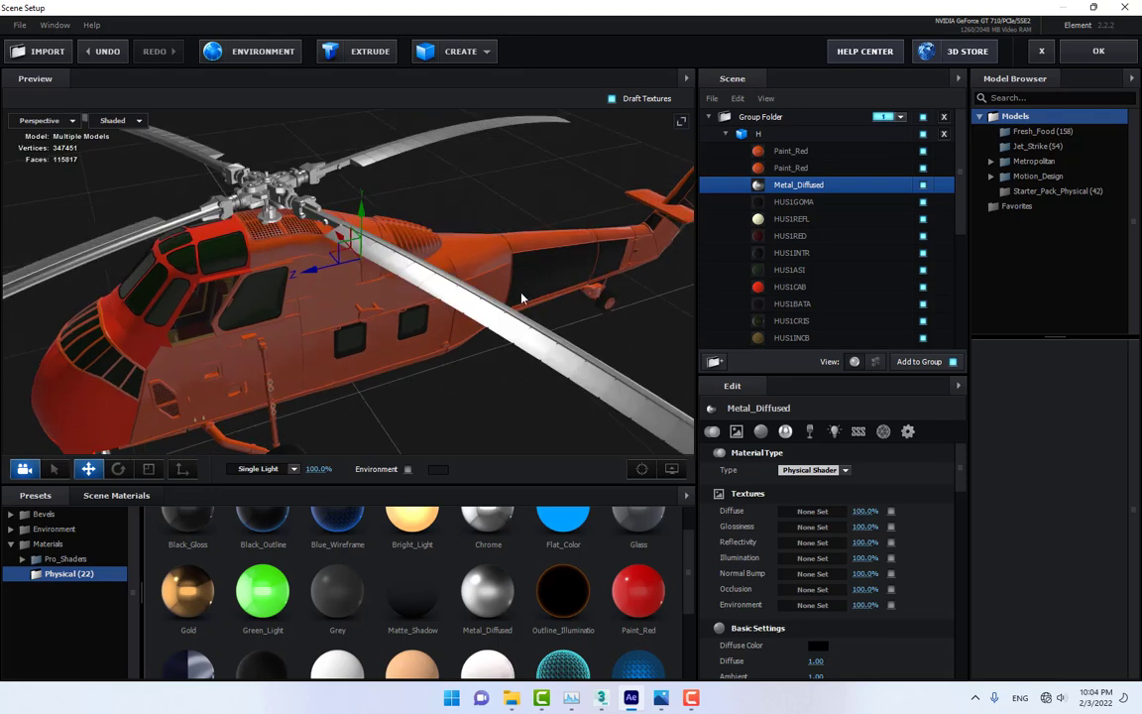
# Darken the rotor's Metal_Diffused material by setting its reflectivity colour to 1C1C1C.
pyautogui.scroll(-8, 893, 575)
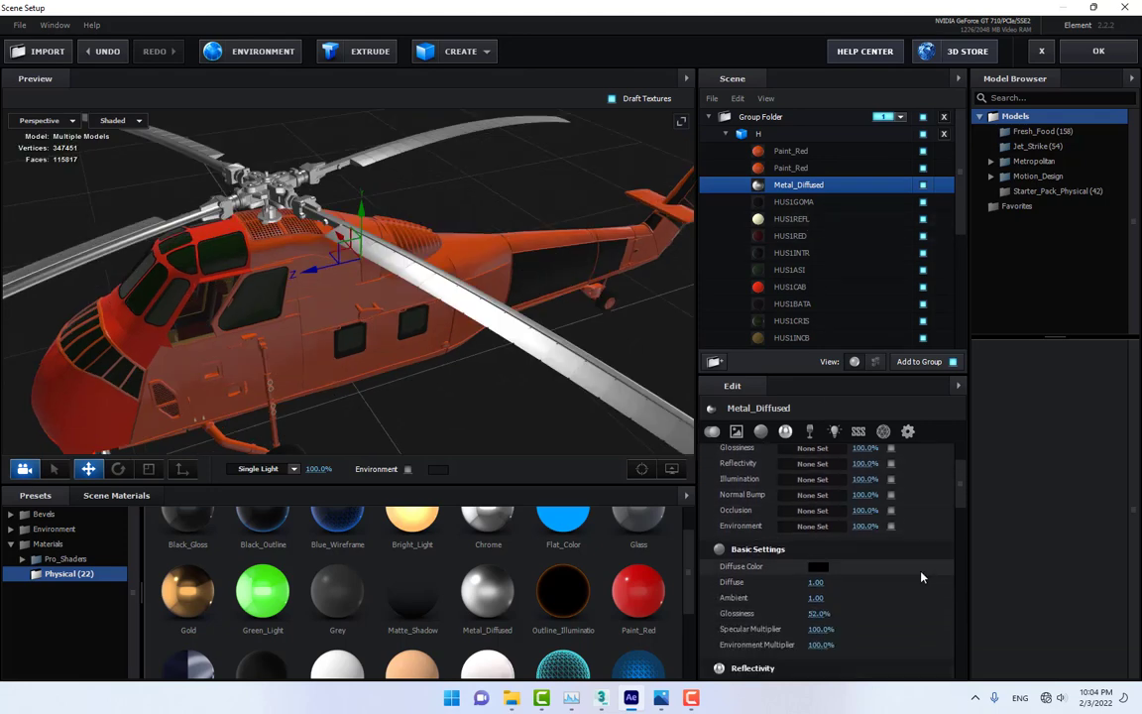
pyautogui.scroll(3, 922, 576)
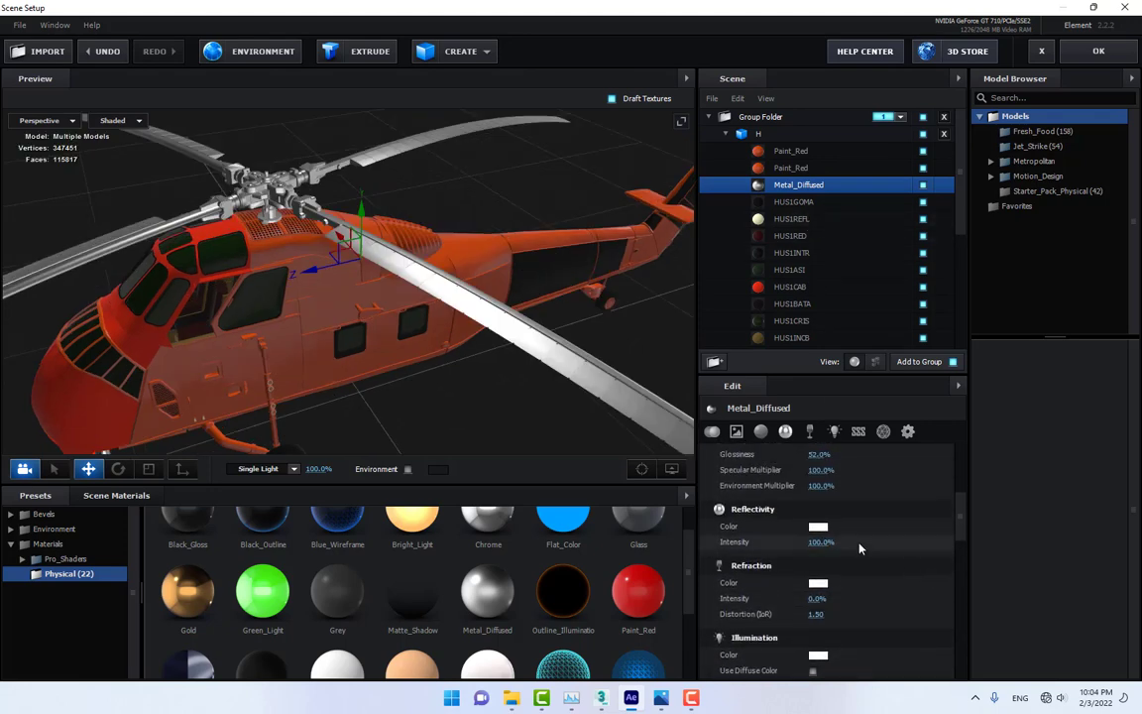
pyautogui.click(818, 526)
pyautogui.moveTo(806, 517); pyautogui.dragTo(697, 619)
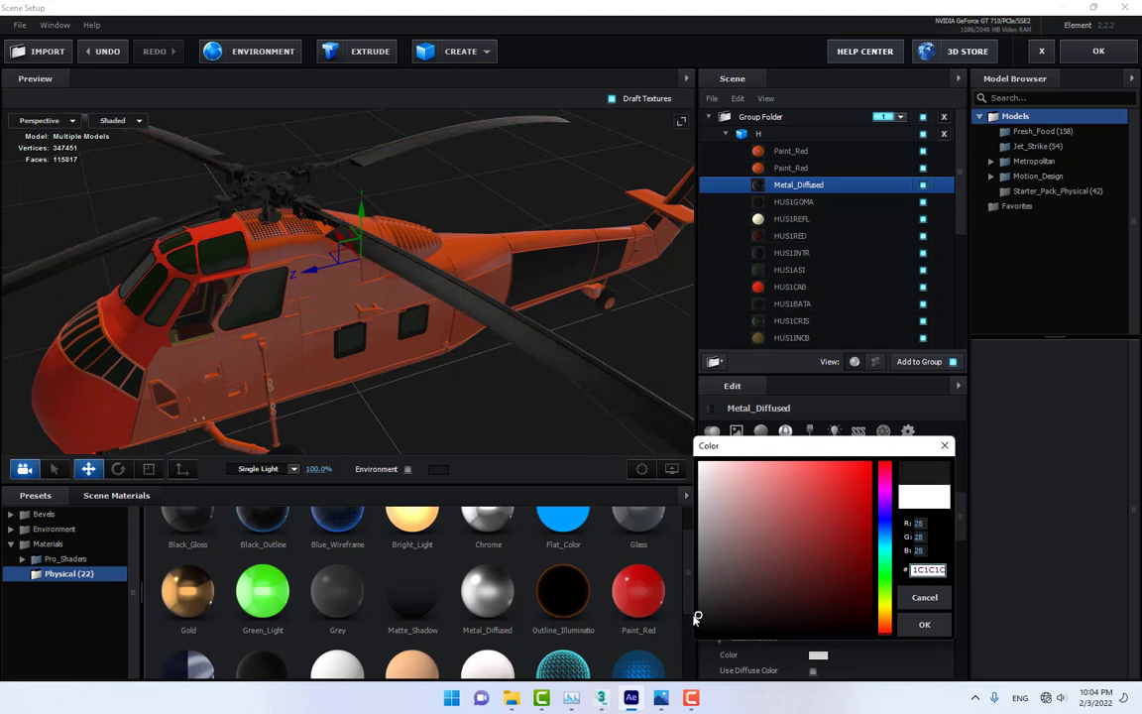
pyautogui.click(909, 630)
pyautogui.moveTo(477, 396); pyautogui.dragTo(522, 313)
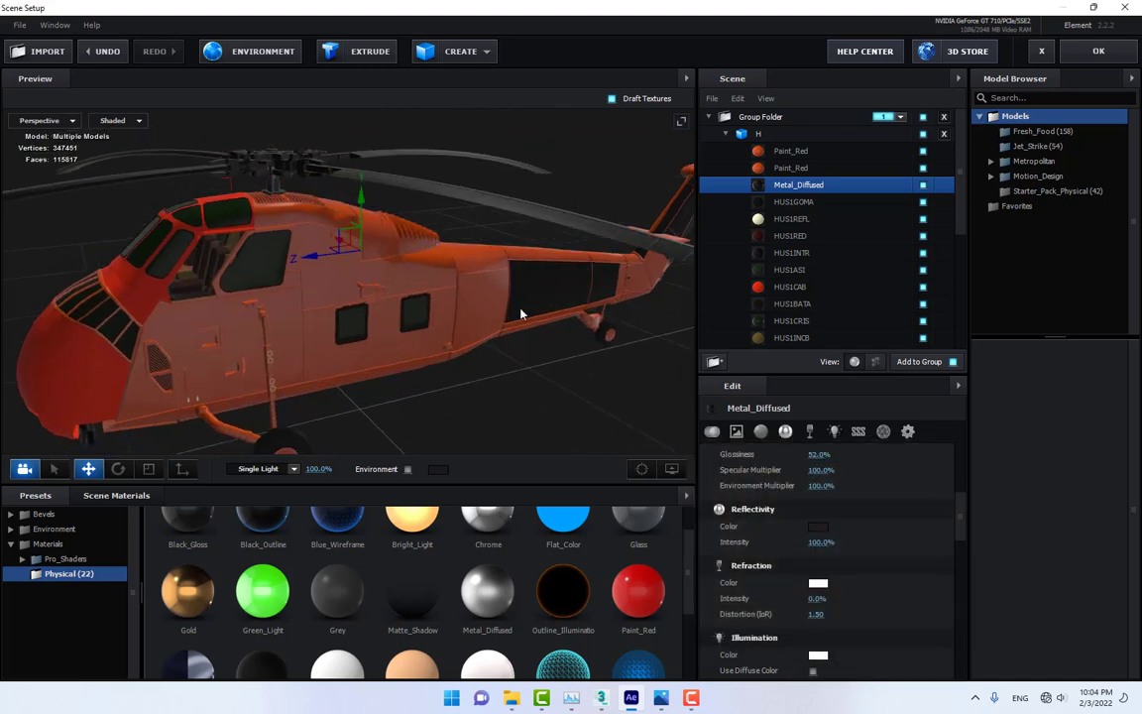
# Try the Metal_Diffused preset and the Black_Gloss preset on the HUS1GOMA material.
pyautogui.click(843, 202)
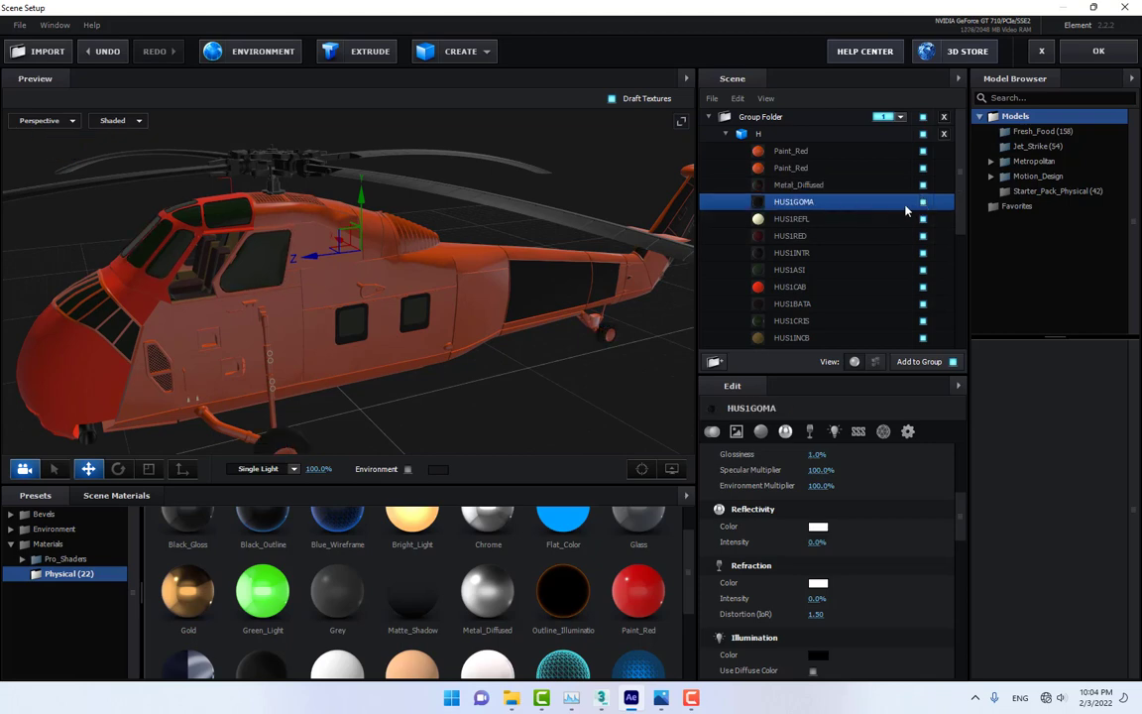
pyautogui.moveTo(443, 600); pyautogui.dragTo(816, 206)
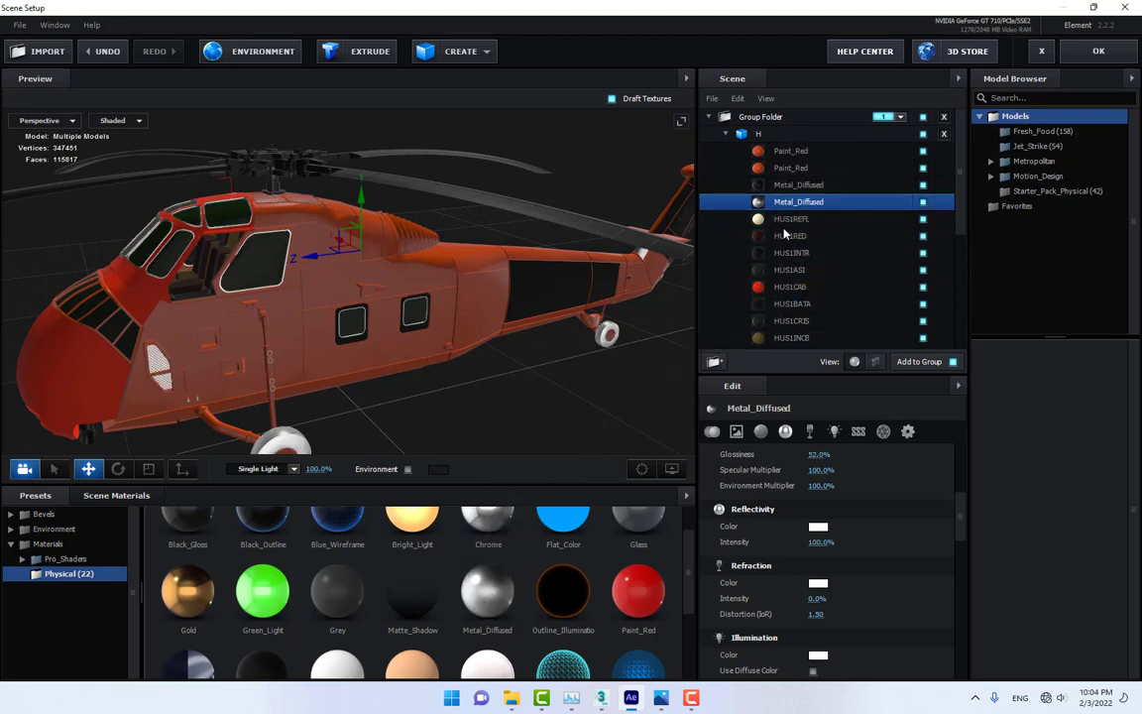
pyautogui.scroll(1, 278, 592)
pyautogui.moveTo(187, 551); pyautogui.dragTo(729, 201)
# Replace the HUS1REFL and HUS1RED materials with the Black_Gloss preset, trying Metal_Diffused on HUS1RED for comparison.
pyautogui.click(836, 219)
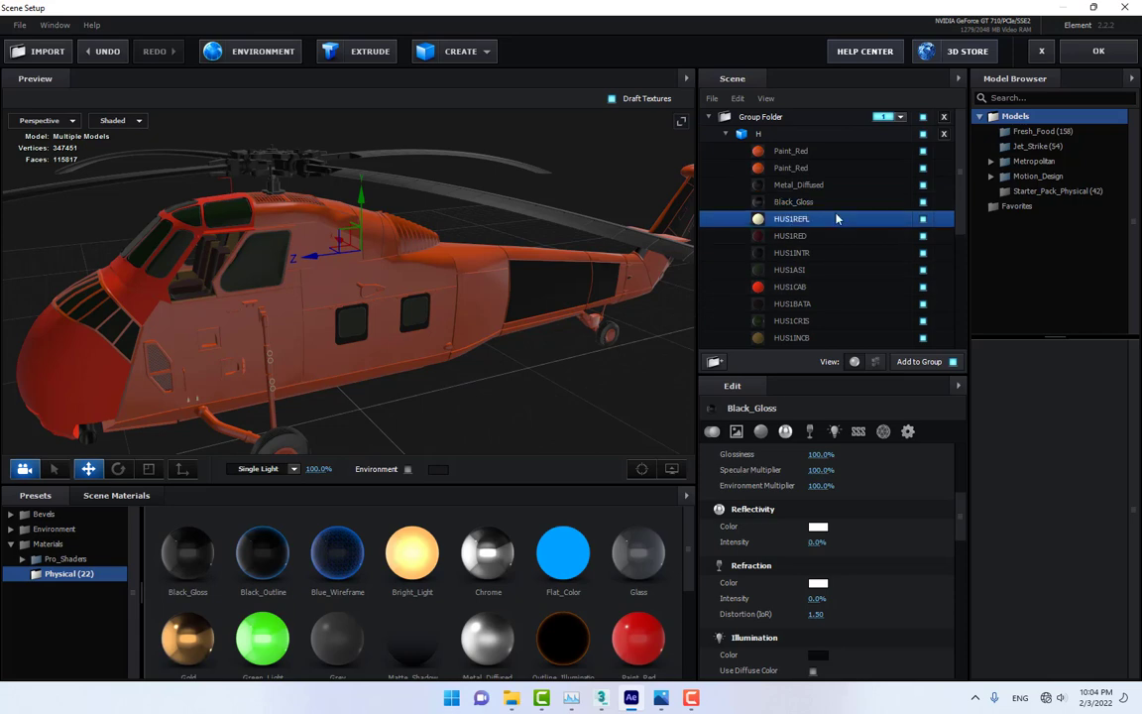
pyautogui.moveTo(188, 551); pyautogui.dragTo(793, 219)
pyautogui.moveTo(248, 327); pyautogui.dragTo(476, 327)
pyautogui.moveTo(188, 551); pyautogui.dragTo(792, 236)
pyautogui.scroll(-1, 487, 595)
pyautogui.moveTo(487, 592); pyautogui.dragTo(796, 236)
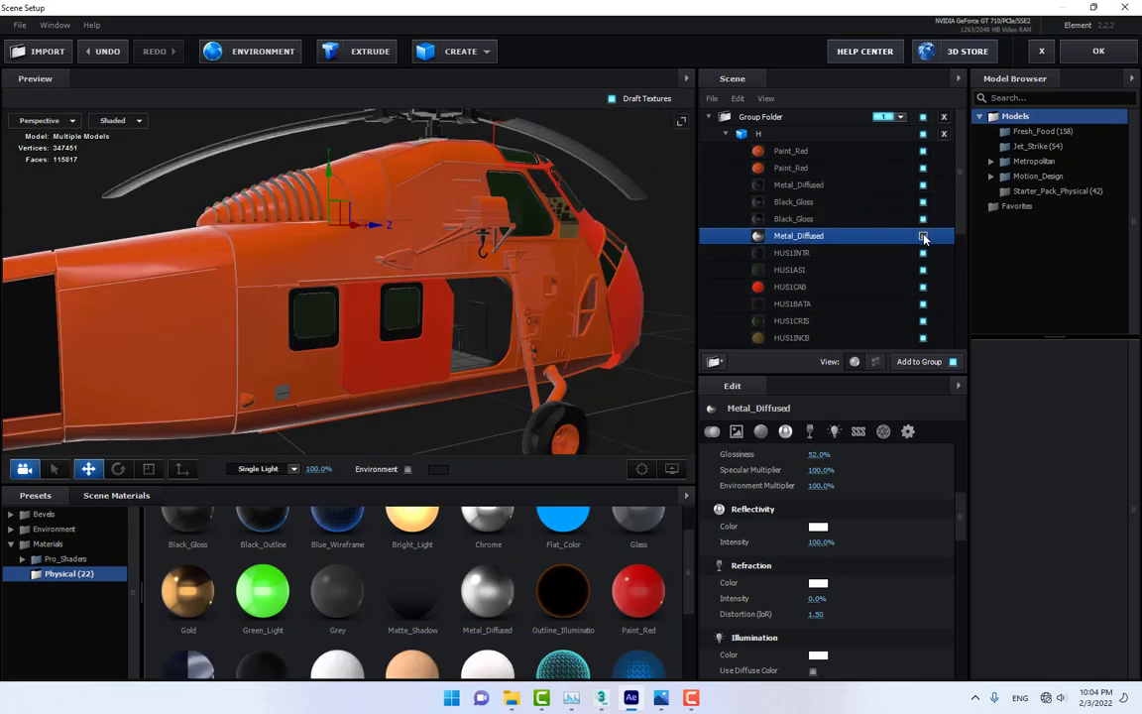
pyautogui.moveTo(188, 551); pyautogui.dragTo(792, 236)
# Replace the HUS1INTR, HUS1ASI, HUS1CAB and HUS1BATA materials with the Plastic_Matte preset.
pyautogui.moveTo(487, 543); pyautogui.dragTo(797, 253)
pyautogui.moveTo(262, 629); pyautogui.dragTo(792, 303)
pyautogui.click(923, 286)
pyautogui.click(792, 303)
# Try Black_Outline on the HUS1CRIS glass material, replace it with Chrome, and apply Plastic_Matte to HUS1INCB.
pyautogui.scroll(1, 338, 595)
pyautogui.moveTo(262, 553); pyautogui.dragTo(792, 320)
pyautogui.moveTo(571, 354); pyautogui.dragTo(685, 347)
pyautogui.moveTo(487, 552); pyautogui.dragTo(797, 321)
pyautogui.scroll(-1, 487, 595)
pyautogui.moveTo(262, 629); pyautogui.dragTo(811, 340)
# Apply the orange Paint_Red material to HUS1PORT, HUS1VENT, HUS1CLD and HUS1CL1, and the Chrome preset to HUS1Rejj.
pyautogui.scroll(-3, 861, 248)
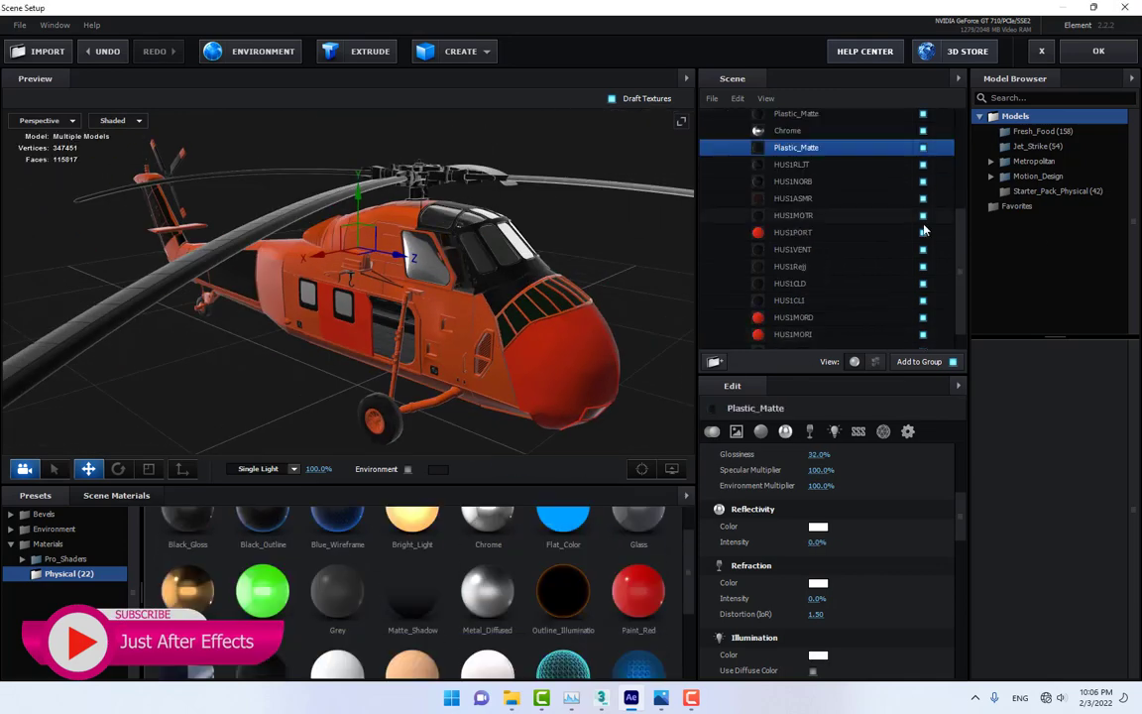
pyautogui.click(864, 248)
pyautogui.moveTo(639, 592)
pyautogui.mouseDown()
pyautogui.moveTo(793, 232)
pyautogui.moveTo(793, 250)
pyautogui.mouseUp()
pyautogui.moveTo(486, 525); pyautogui.dragTo(791, 267)
pyautogui.moveTo(581, 286); pyautogui.dragTo(542, 306)
pyautogui.click(790, 300)
# Paste the copied orange Paint_Red material onto HUS1MORD and HUS1MORI.
pyautogui.rightClick(889, 317)
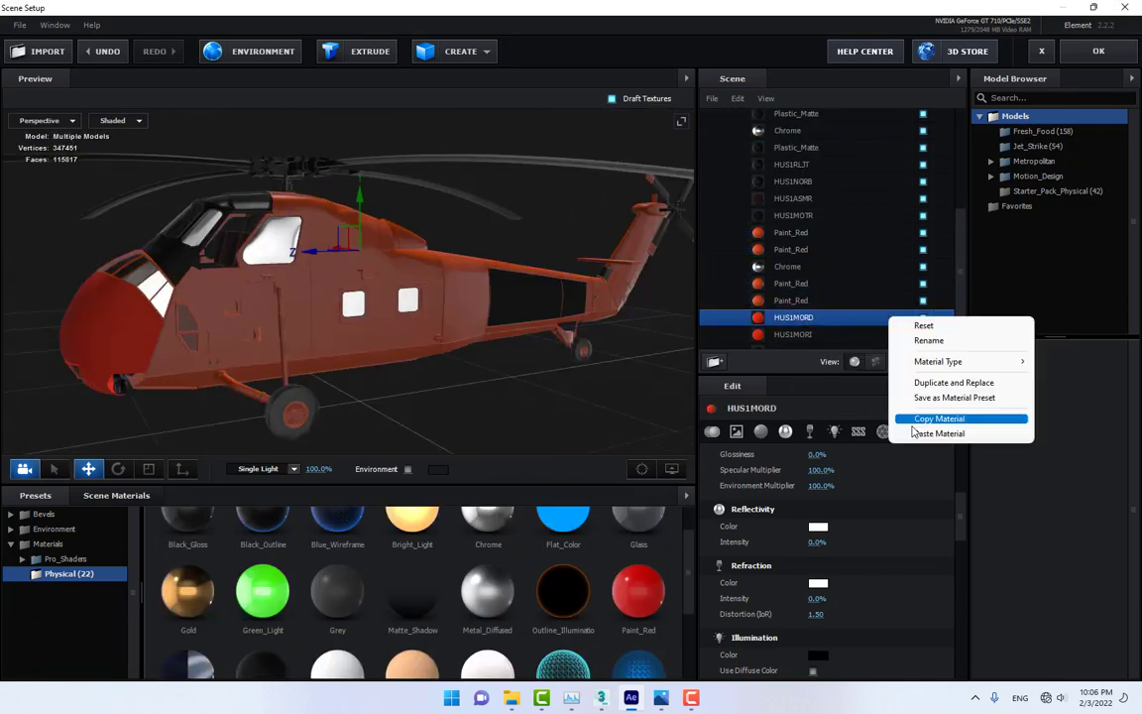
pyautogui.click(917, 433)
pyautogui.rightClick(881, 324)
pyautogui.click(917, 439)
pyautogui.moveTo(436, 318); pyautogui.dragTo(626, 331)
# Try the Black_Outline preset on the tyre material directly below Metal_Diffused.
pyautogui.scroll(10, 861, 248)
pyautogui.click(798, 184)
pyautogui.scroll(1, 338, 595)
pyautogui.moveTo(262, 553); pyautogui.dragTo(797, 201)
# Paste the copied orange Paint_Red material over the third Plastic_Matte material in the H model's list.
pyautogui.rightClick(883, 287)
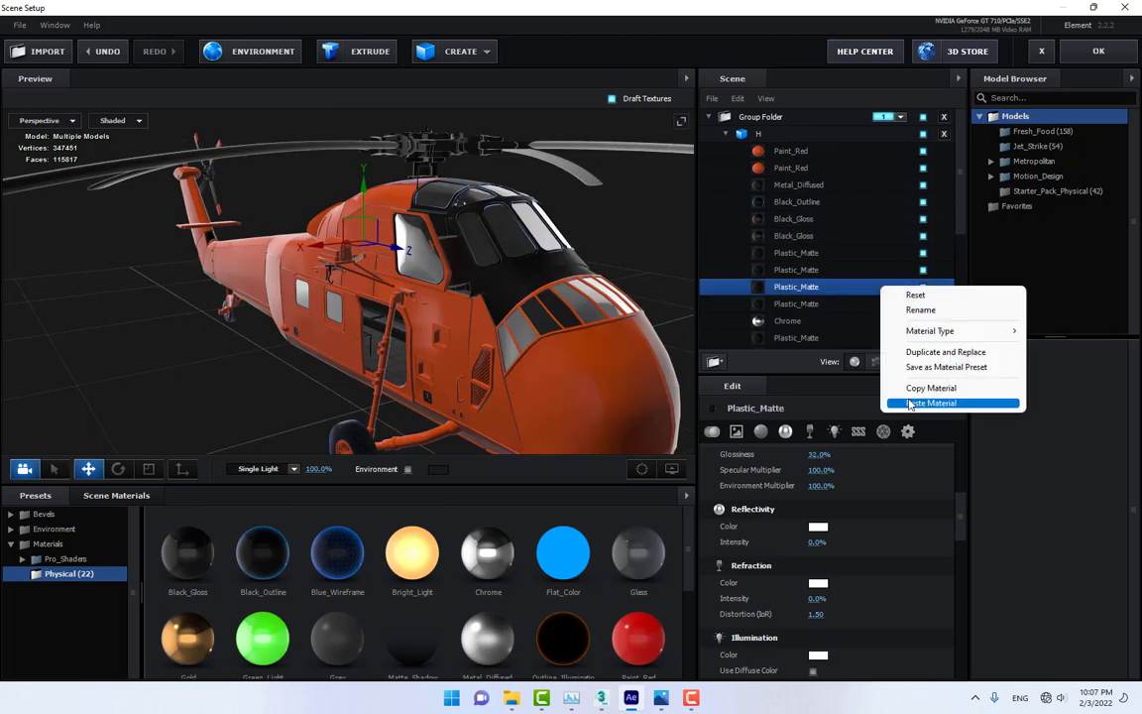
pyautogui.click(933, 403)
pyautogui.moveTo(556, 298); pyautogui.dragTo(396, 248)
# Hide and show the Black_Outline material to identify its parts, and replace it with the Plastic_Matte preset.
pyautogui.click(924, 201)
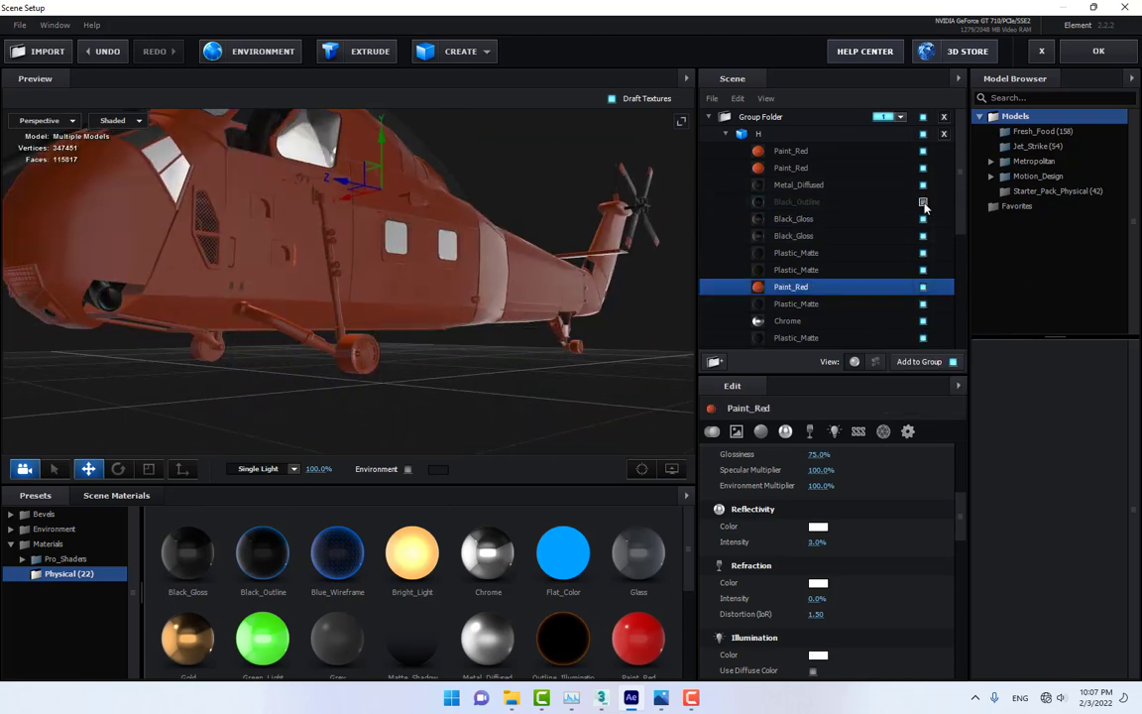
pyautogui.click(923, 202)
pyautogui.click(907, 204)
pyautogui.scroll(-3, 485, 551)
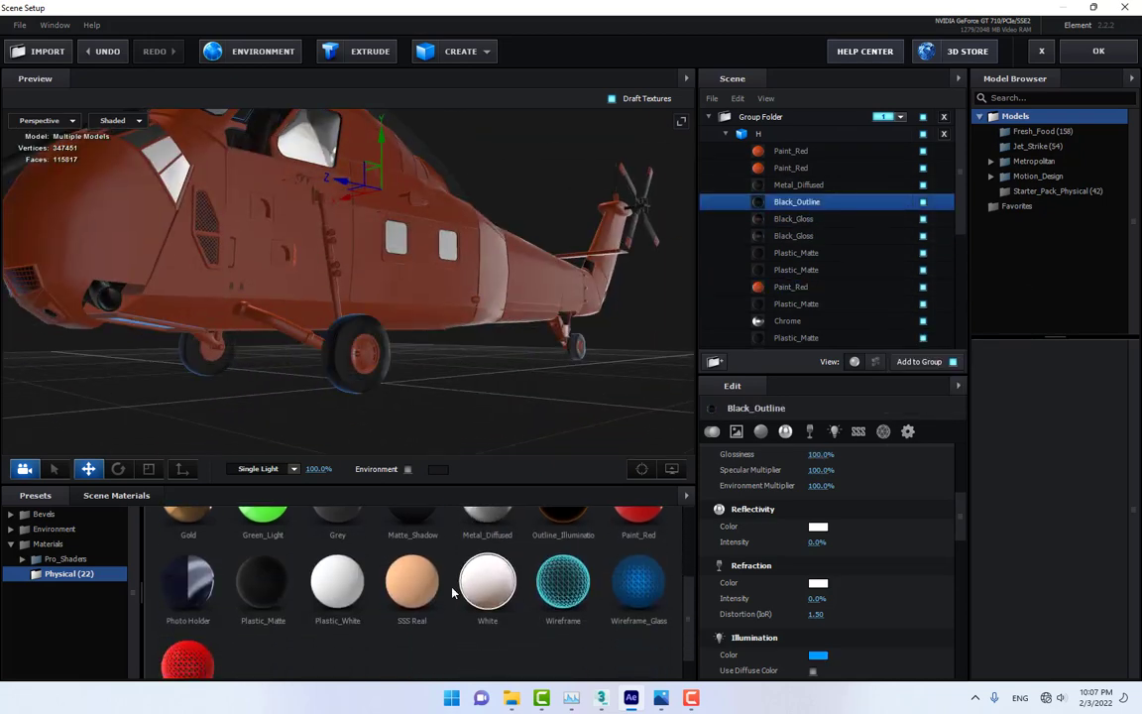
pyautogui.moveTo(262, 581); pyautogui.dragTo(805, 205)
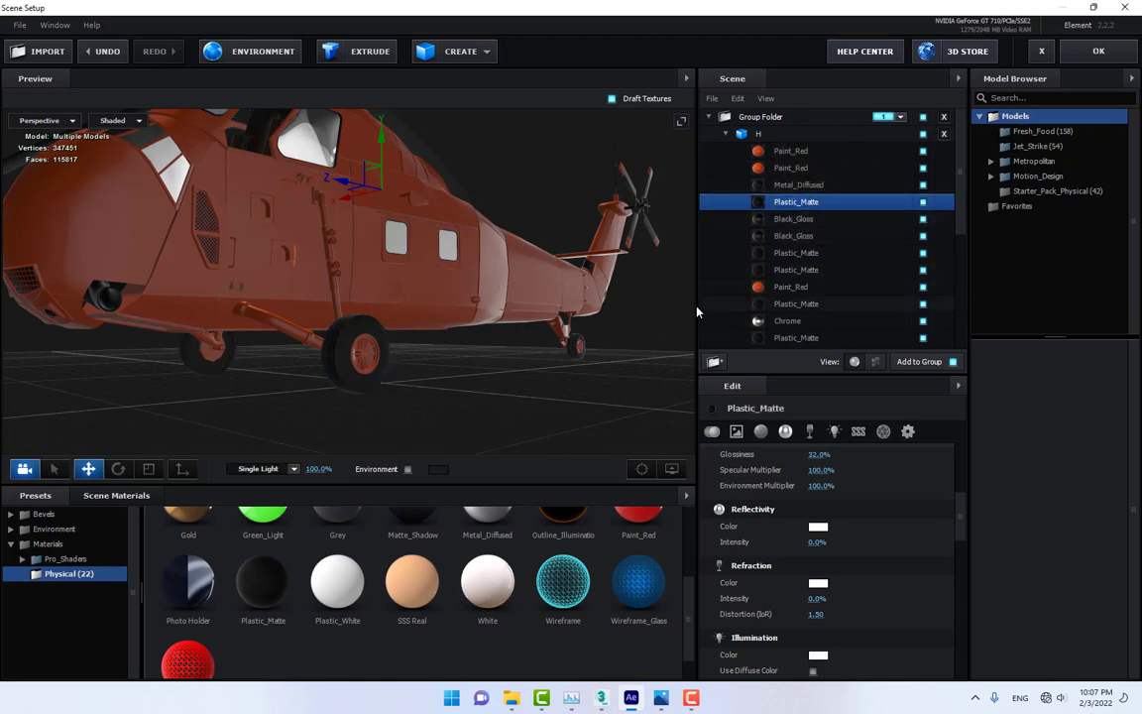
# Load Basic_2K_12.dds as the scene's environment texture and inspect the reflections on the helicopter's nose and windows.
pyautogui.moveTo(528, 243); pyautogui.dragTo(498, 313)
pyautogui.scroll(-3, 498, 314)
pyautogui.moveTo(514, 322); pyautogui.dragTo(535, 318)
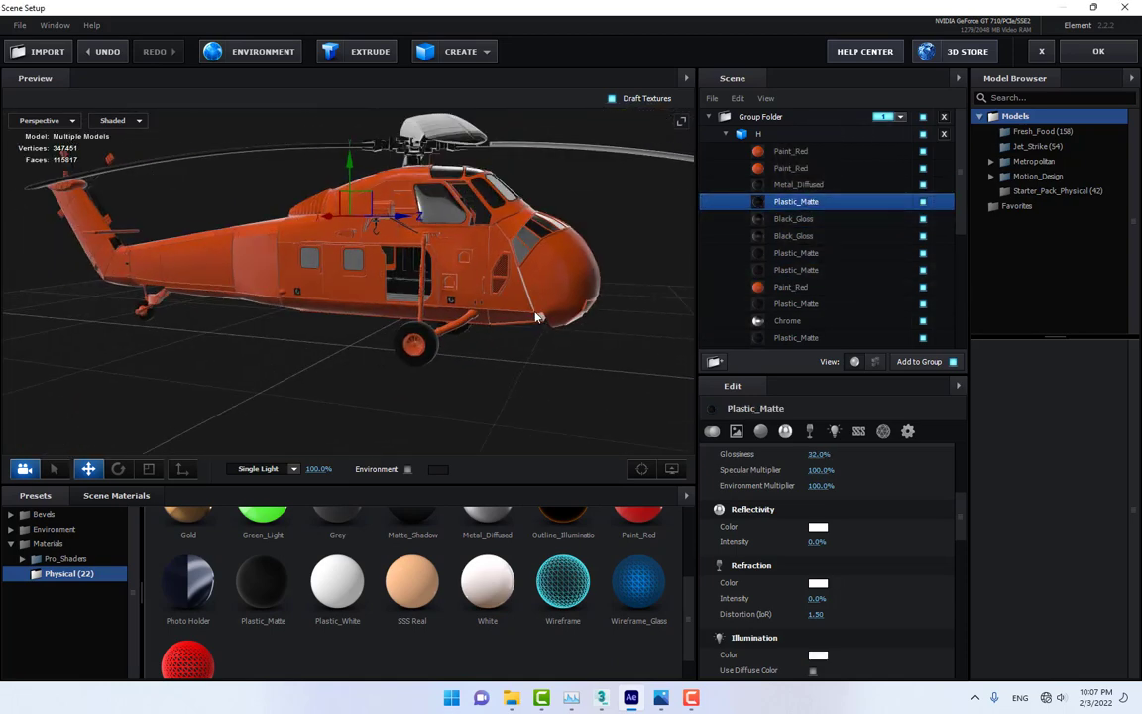
pyautogui.click(281, 54)
pyautogui.click(575, 238)
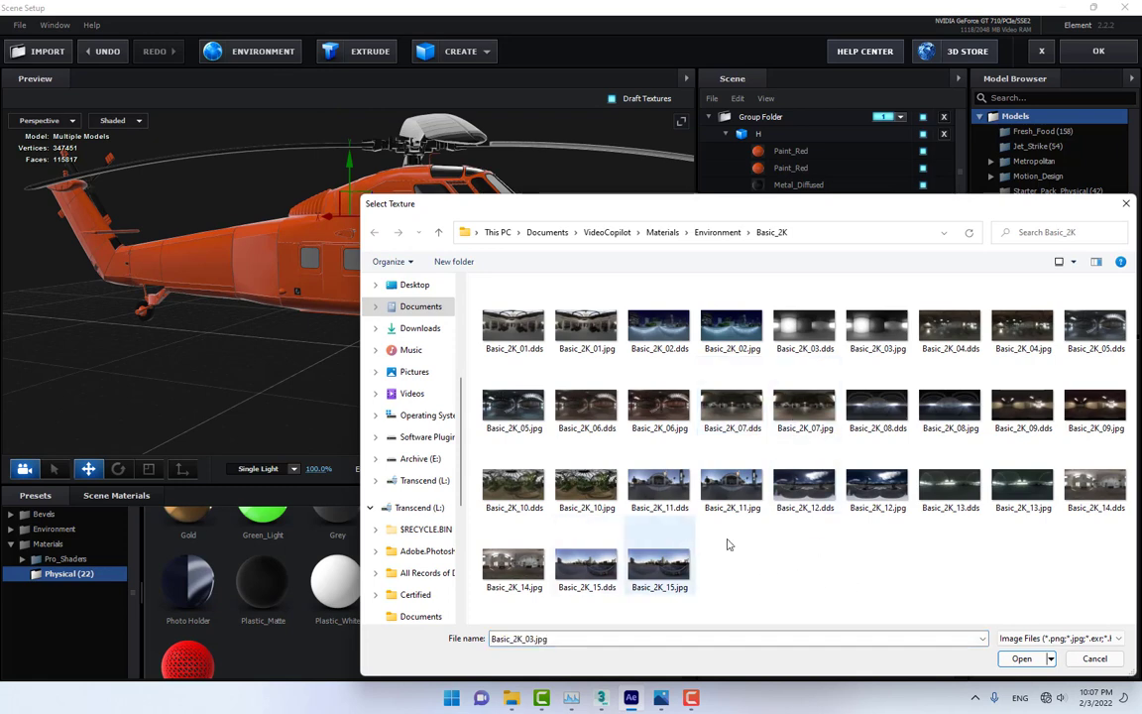
pyautogui.doubleClick(784, 486)
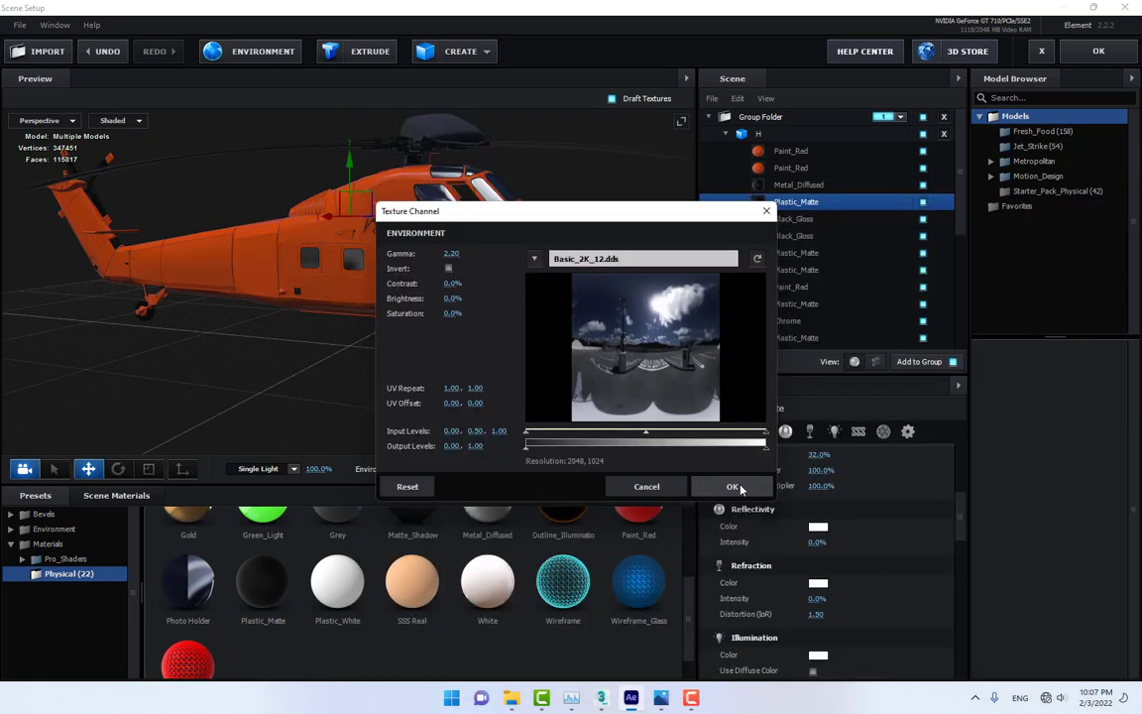
pyautogui.click(741, 489)
pyautogui.moveTo(581, 322); pyautogui.dragTo(370, 319)
pyautogui.scroll(3, 327, 315)
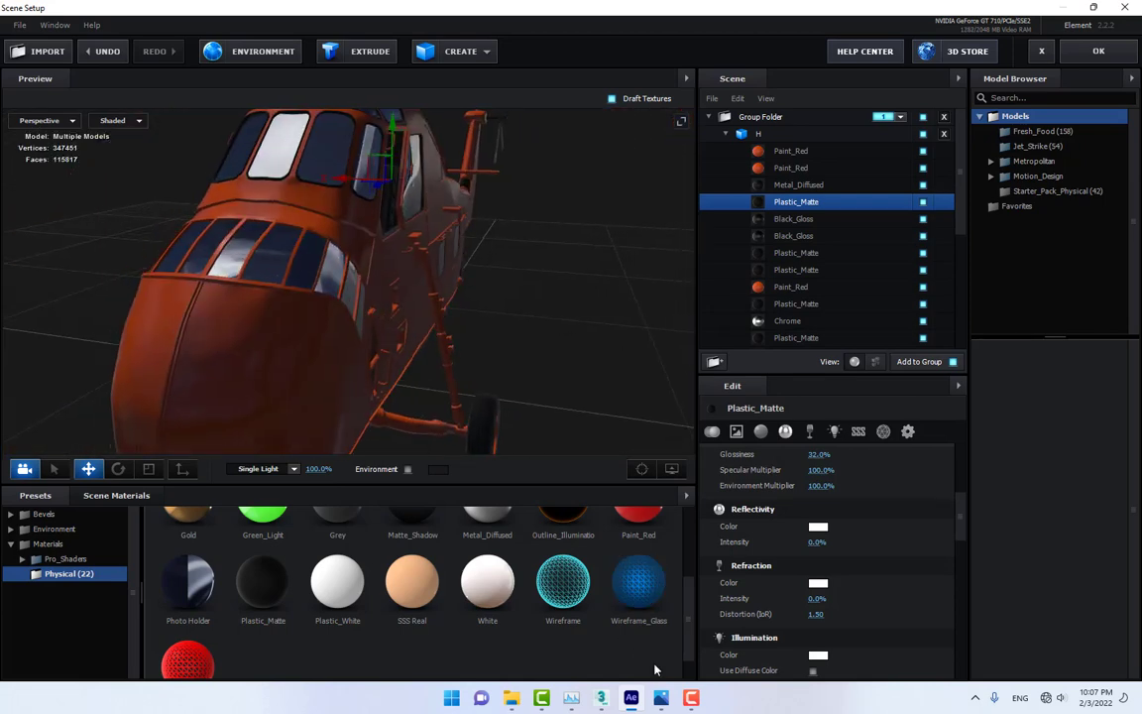
# Compare the textured helicopter with the reference photo HUS1_01.jpg and view the model from its side.
pyautogui.click(661, 698)
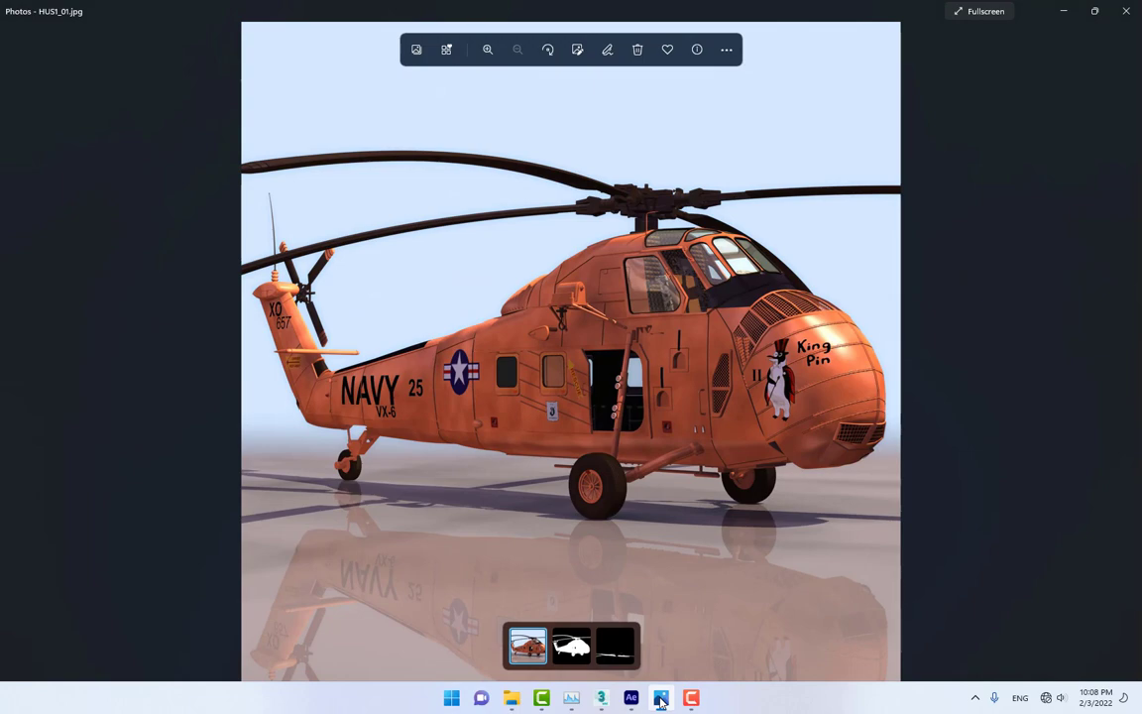
pyautogui.click(661, 698)
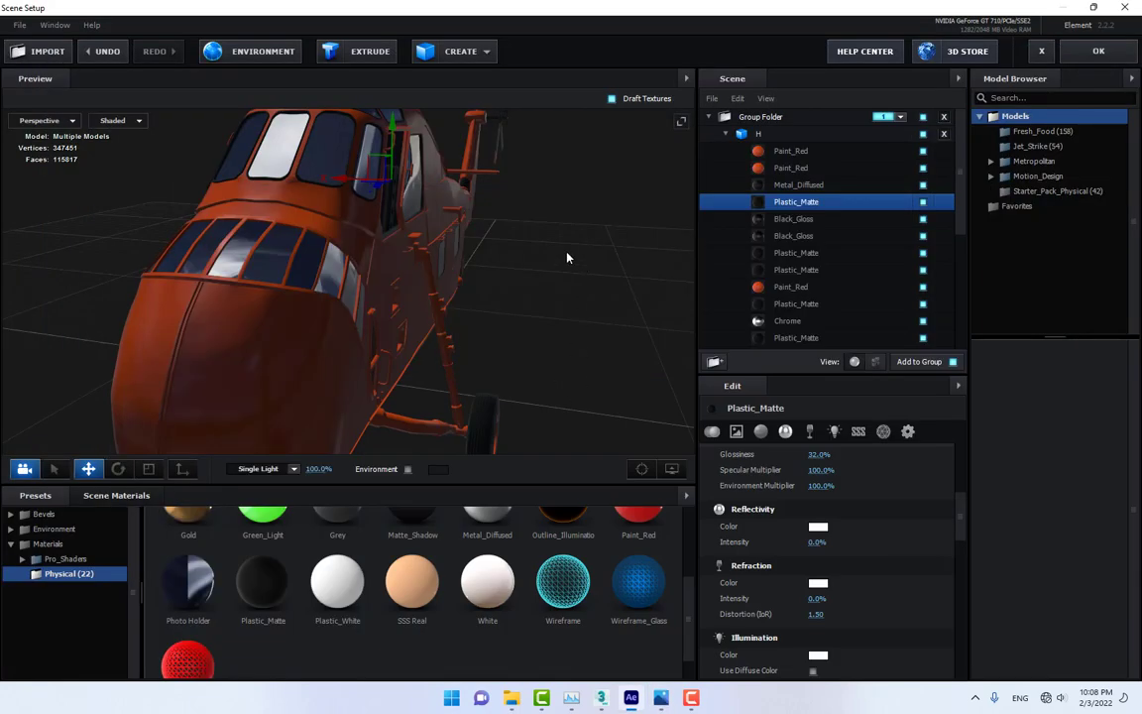
pyautogui.moveTo(567, 258); pyautogui.dragTo(517, 360)
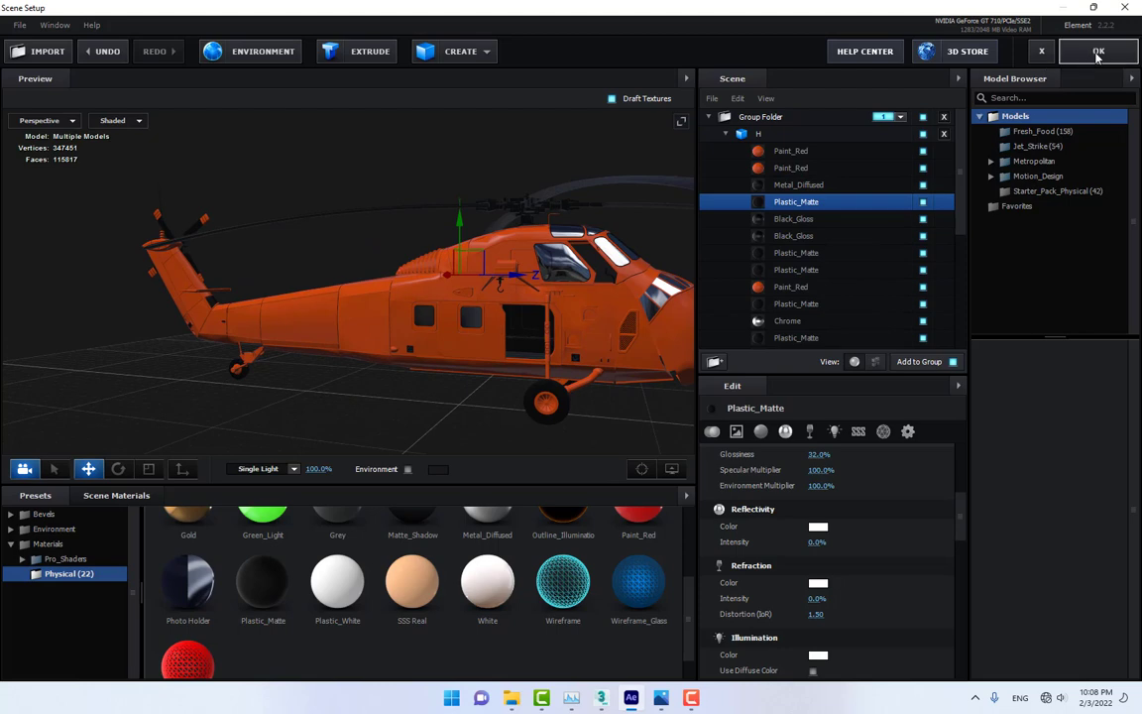
# Try the Gold and Black_Outline presets on the first Paint_Red material of the H model.
pyautogui.click(802, 151)
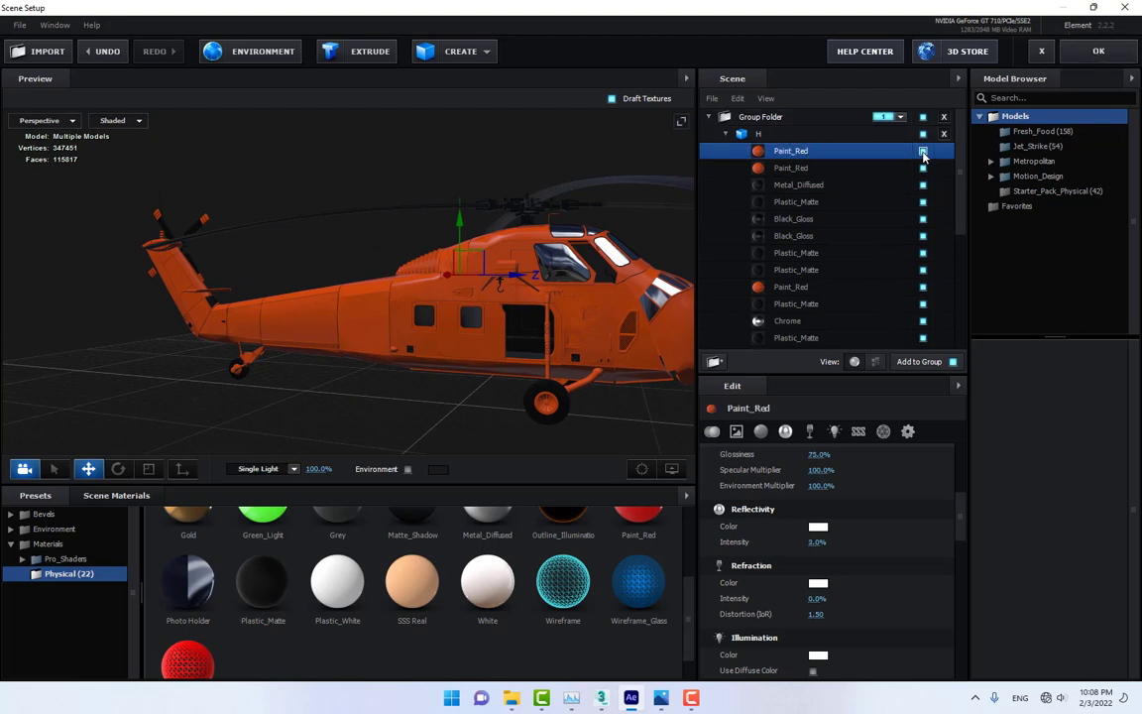
pyautogui.moveTo(502, 309); pyautogui.dragTo(436, 317)
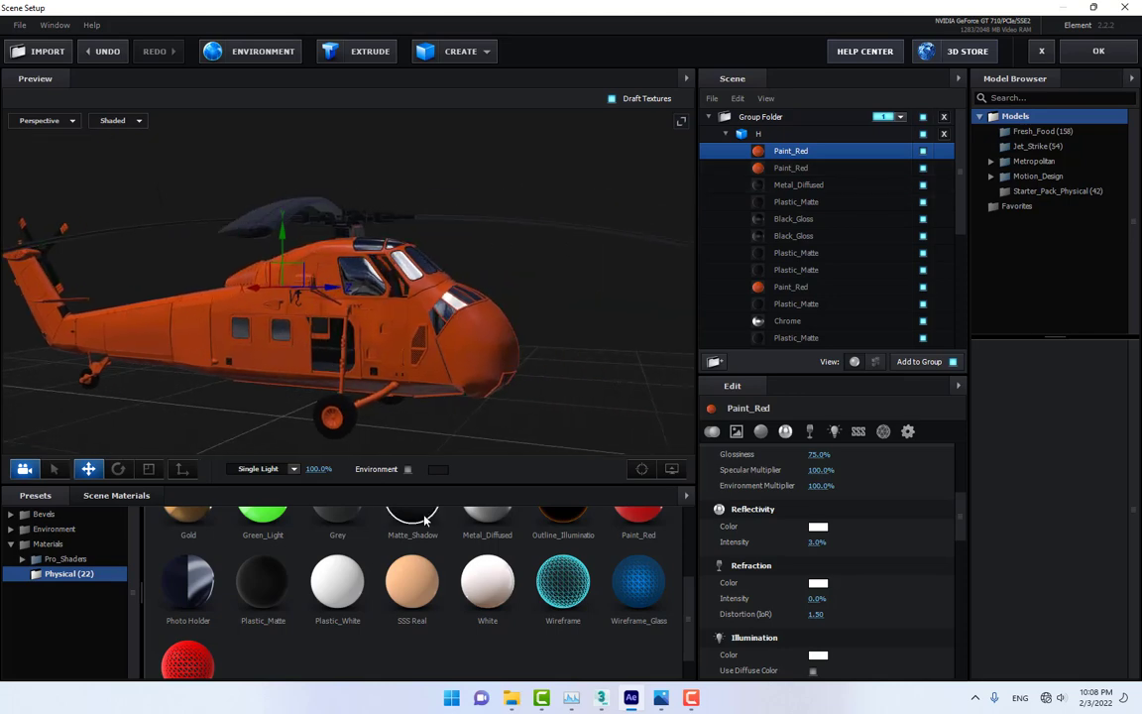
pyautogui.scroll(5, 481, 630)
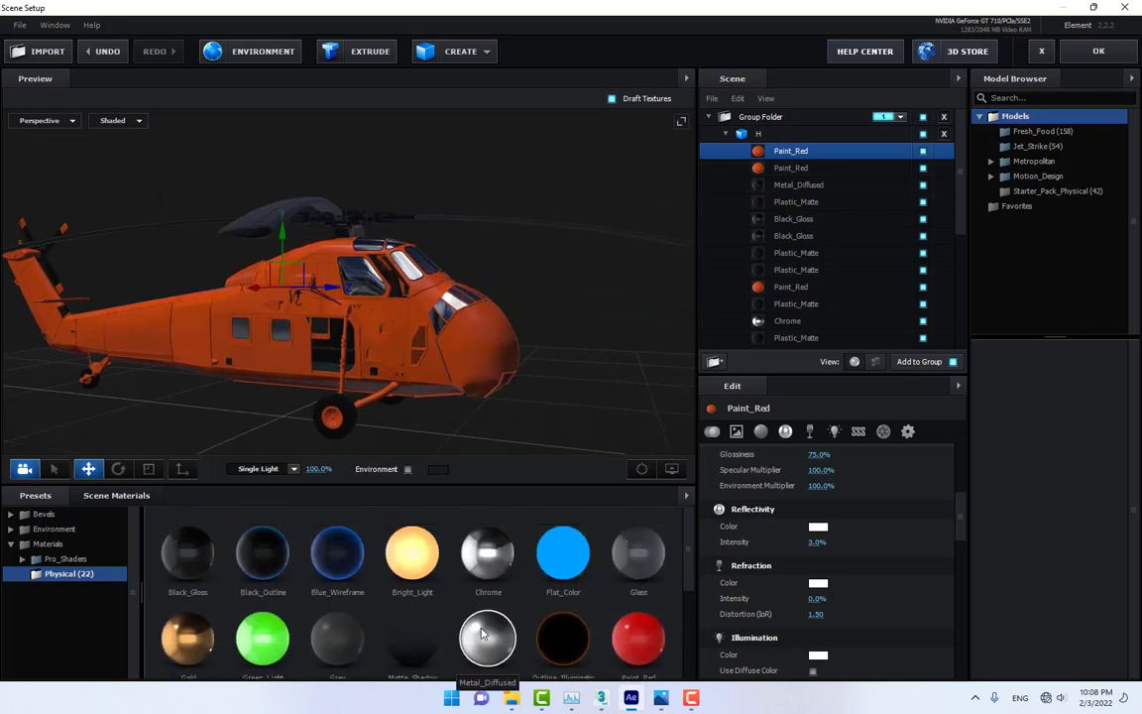
pyautogui.moveTo(188, 639)
pyautogui.mouseDown()
pyautogui.moveTo(714, 149)
pyautogui.moveTo(774, 139)
pyautogui.moveTo(778, 154)
pyautogui.mouseUp()
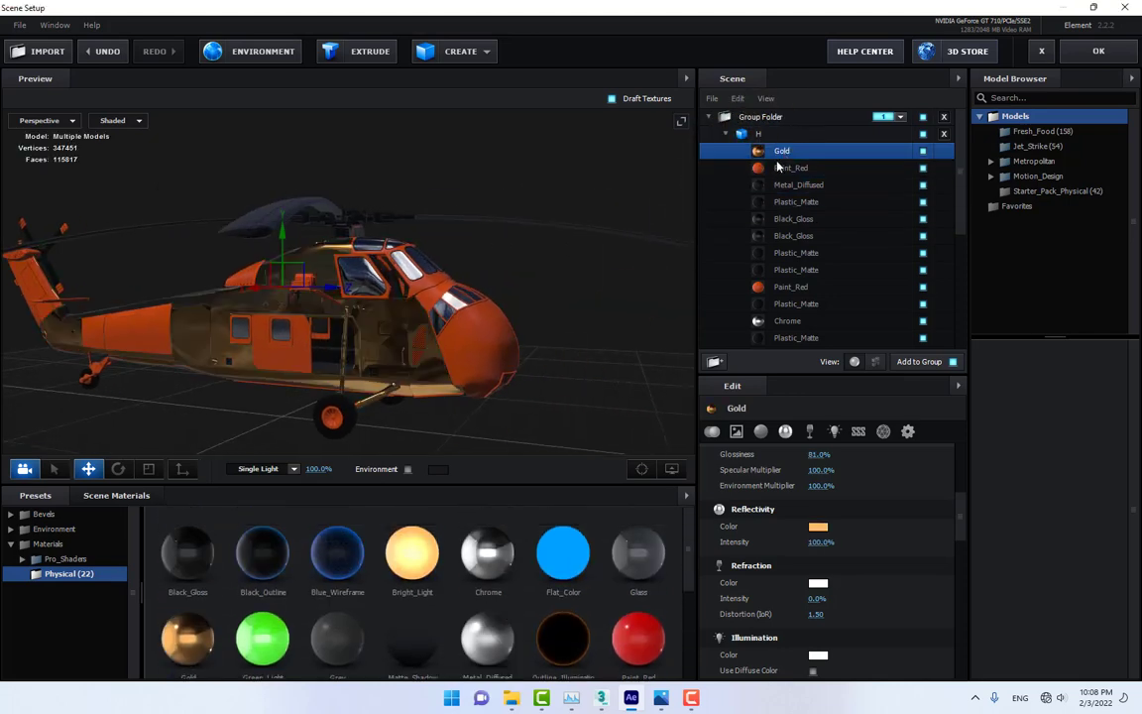
pyautogui.moveTo(490, 370)
pyautogui.mouseDown()
pyautogui.moveTo(467, 372)
pyautogui.moveTo(492, 365)
pyautogui.mouseUp()
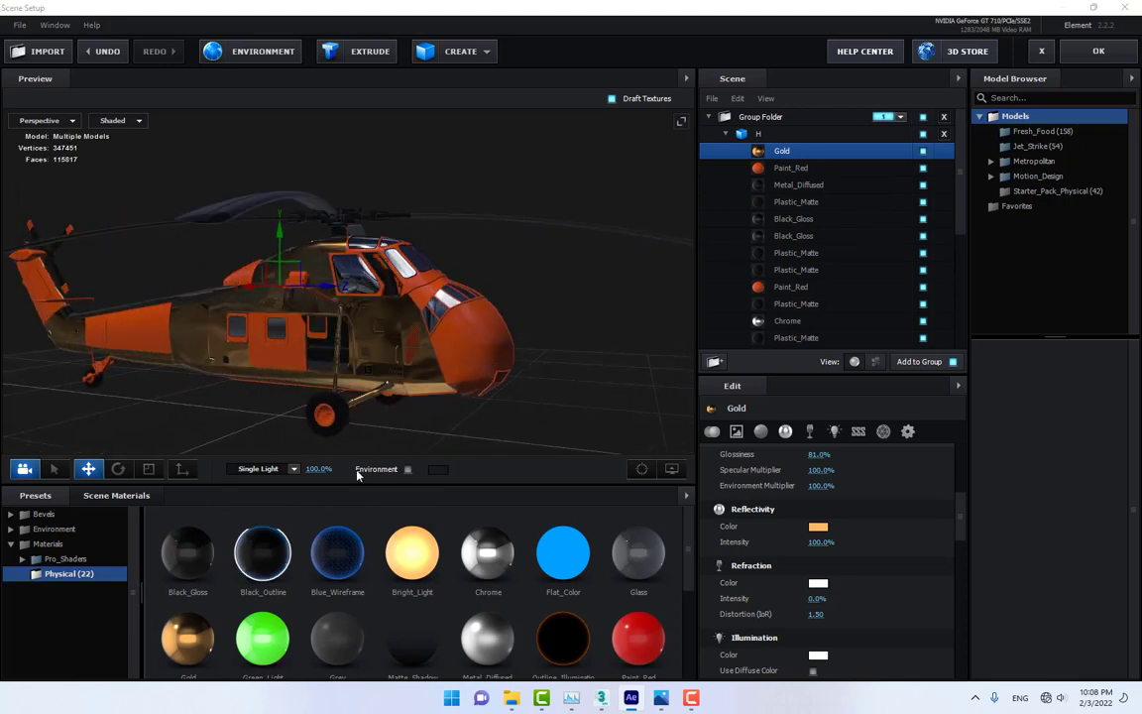
pyautogui.moveTo(263, 553); pyautogui.dragTo(777, 152)
pyautogui.hotkey('ctrl', 'z')
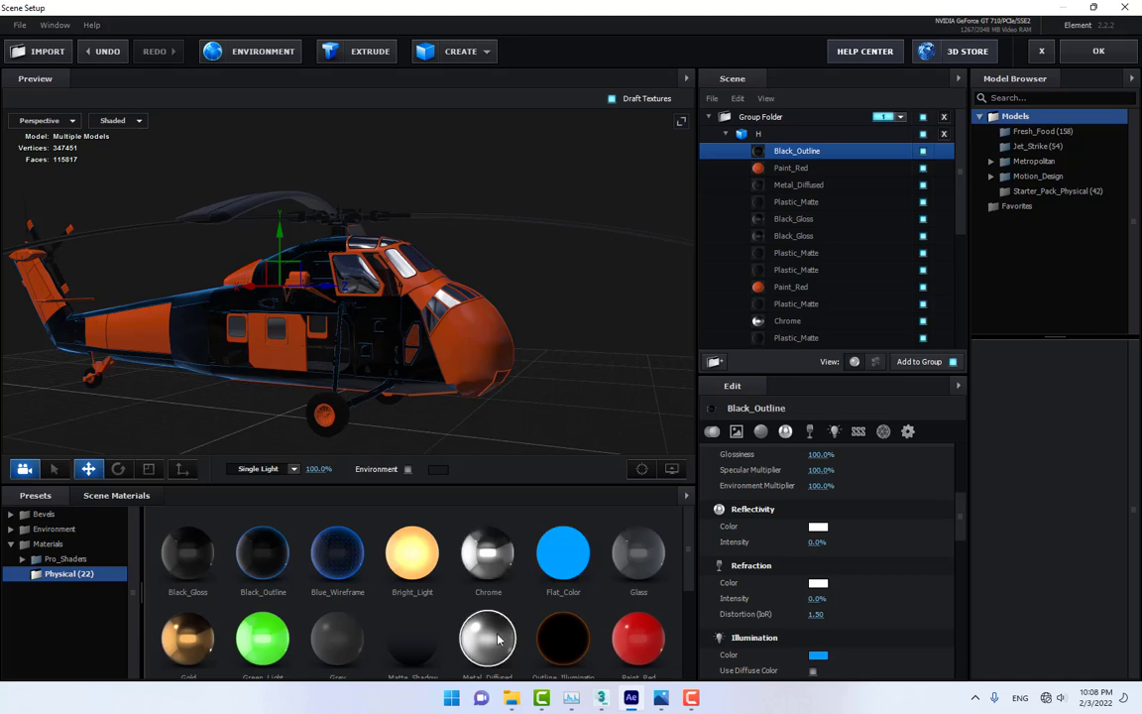
# Apply the Metal_Diffused preset to the first material of the H model.
pyautogui.moveTo(499, 639); pyautogui.dragTo(774, 151)
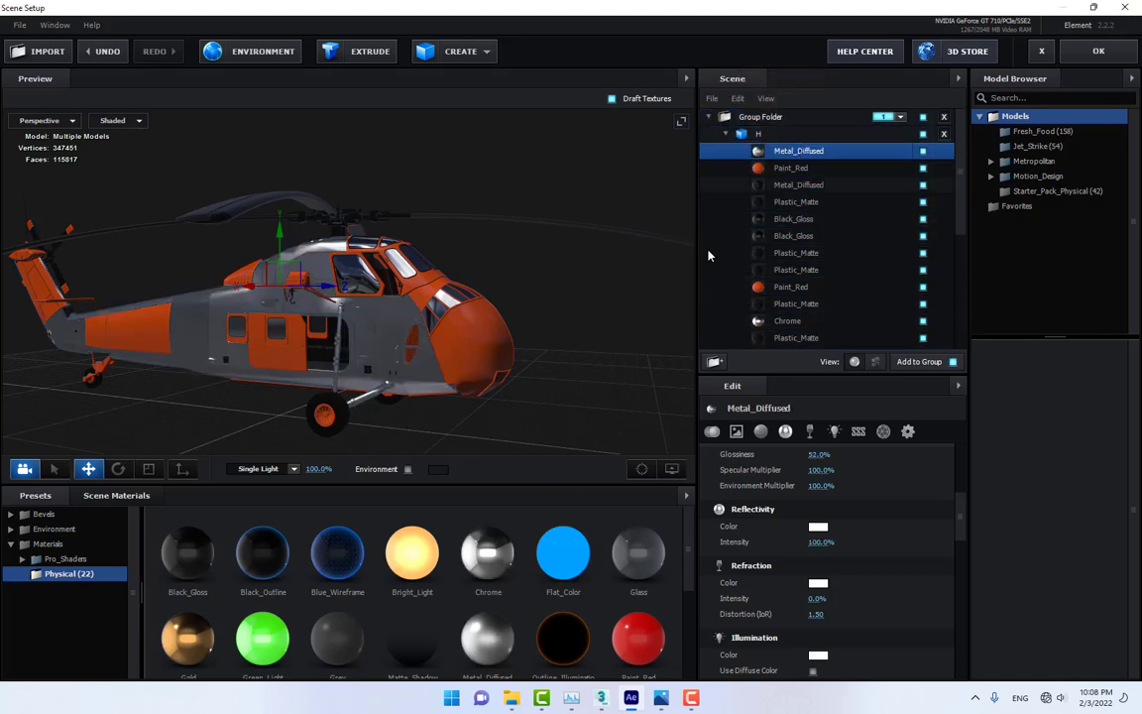
pyautogui.moveTo(571, 337); pyautogui.dragTo(523, 356)
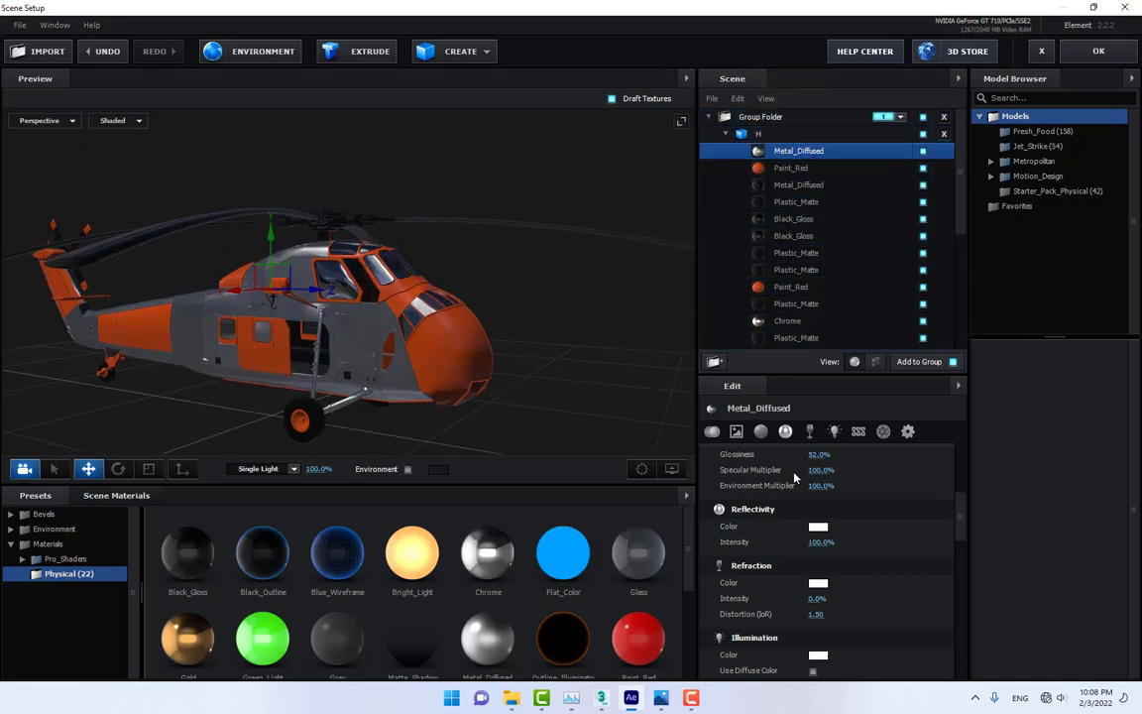
pyautogui.scroll(-5, 794, 477)
pyautogui.scroll(2, 871, 545)
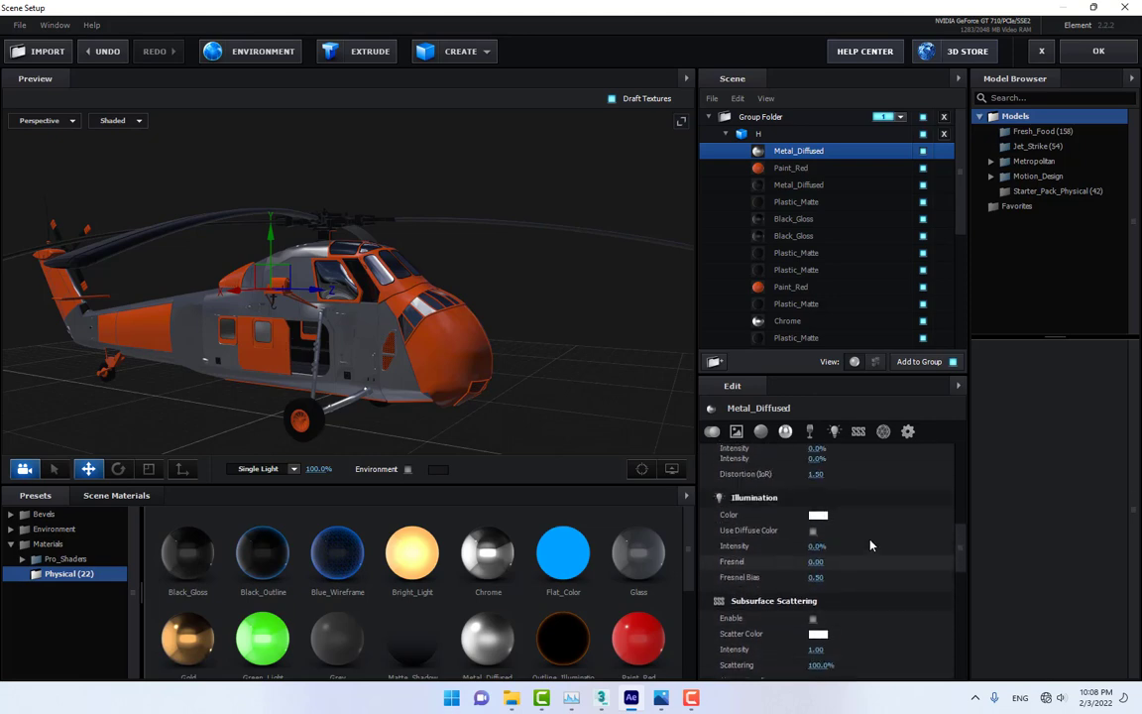
pyautogui.scroll(6, 871, 545)
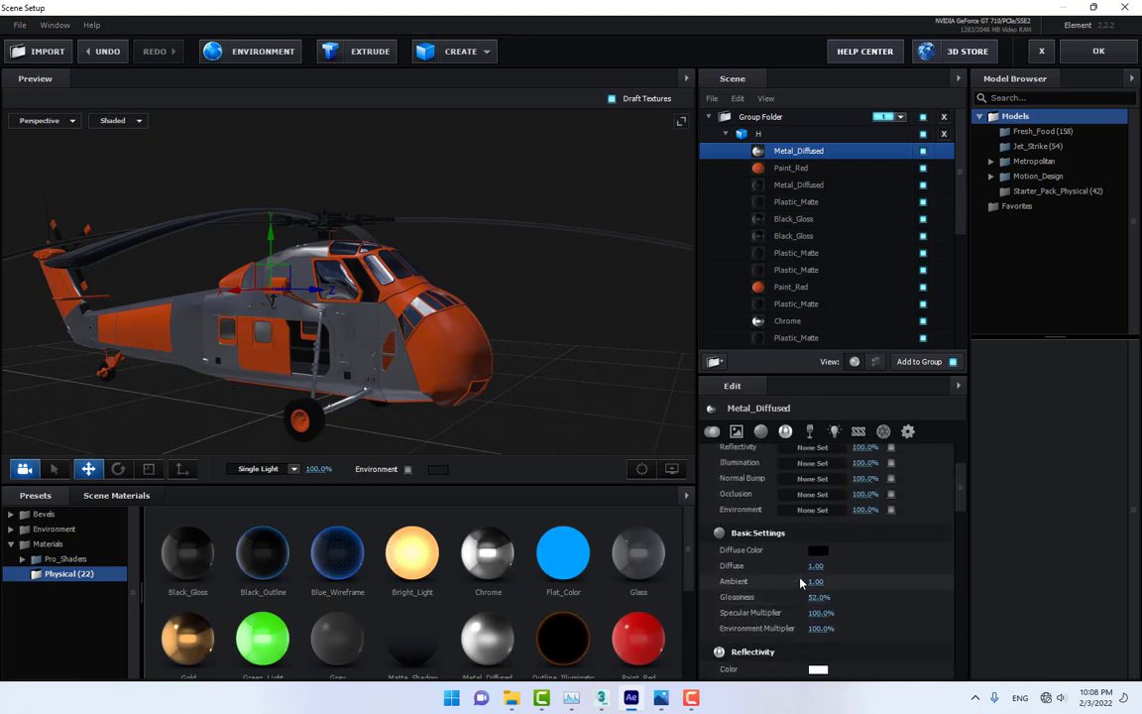
pyautogui.click(818, 551)
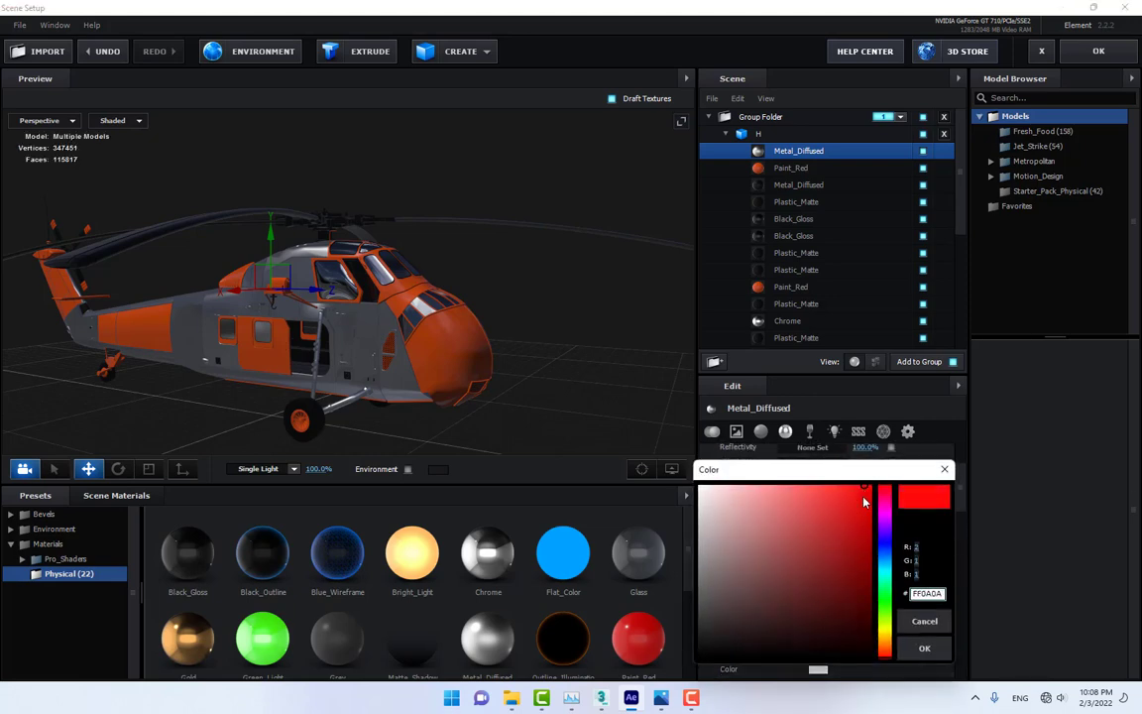
pyautogui.click(914, 627)
# Set the reflectivity color of the first Metal_Diffused material to a dark olive yellow, hex 8B7900.
pyautogui.click(818, 670)
pyautogui.moveTo(816, 564); pyautogui.dragTo(872, 497)
pyautogui.moveTo(885, 643)
pyautogui.mouseDown()
pyautogui.moveTo(885, 660)
pyautogui.moveTo(890, 650)
pyautogui.mouseUp()
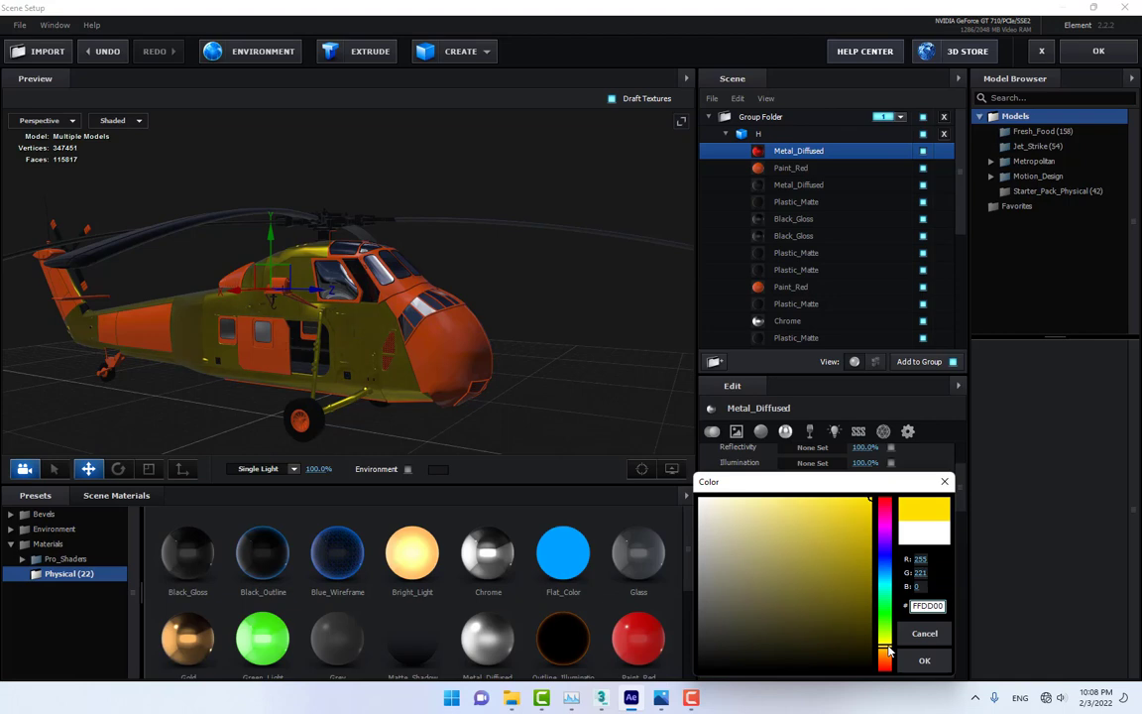
pyautogui.moveTo(849, 548)
pyautogui.mouseDown()
pyautogui.moveTo(871, 583)
pyautogui.moveTo(894, 506)
pyautogui.moveTo(889, 663)
pyautogui.moveTo(893, 652)
pyautogui.mouseUp()
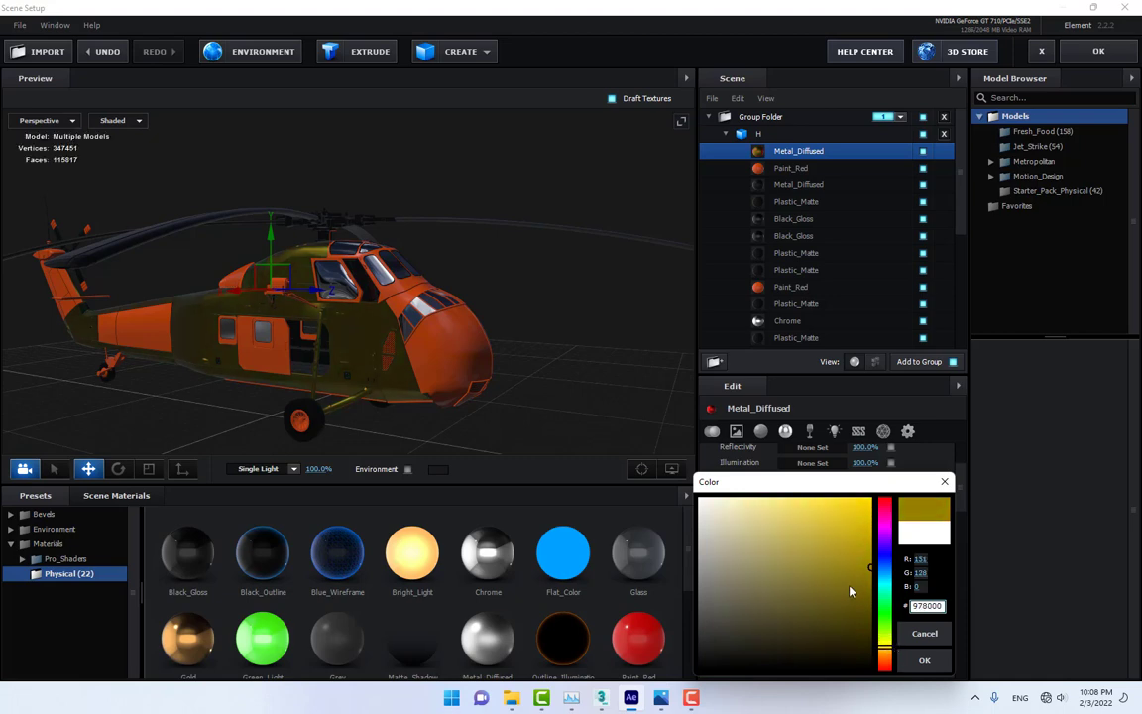
pyautogui.moveTo(850, 591)
pyautogui.mouseDown()
pyautogui.moveTo(833, 632)
pyautogui.moveTo(889, 584)
pyautogui.mouseUp()
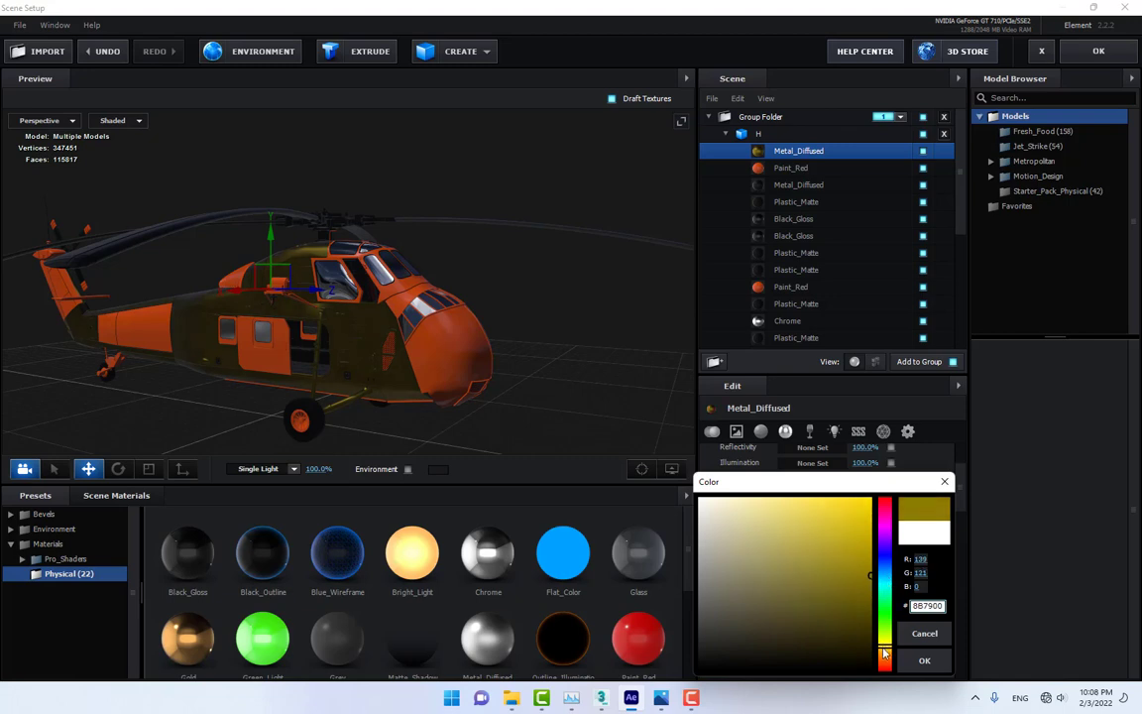
pyautogui.moveTo(885, 654); pyautogui.dragTo(889, 649)
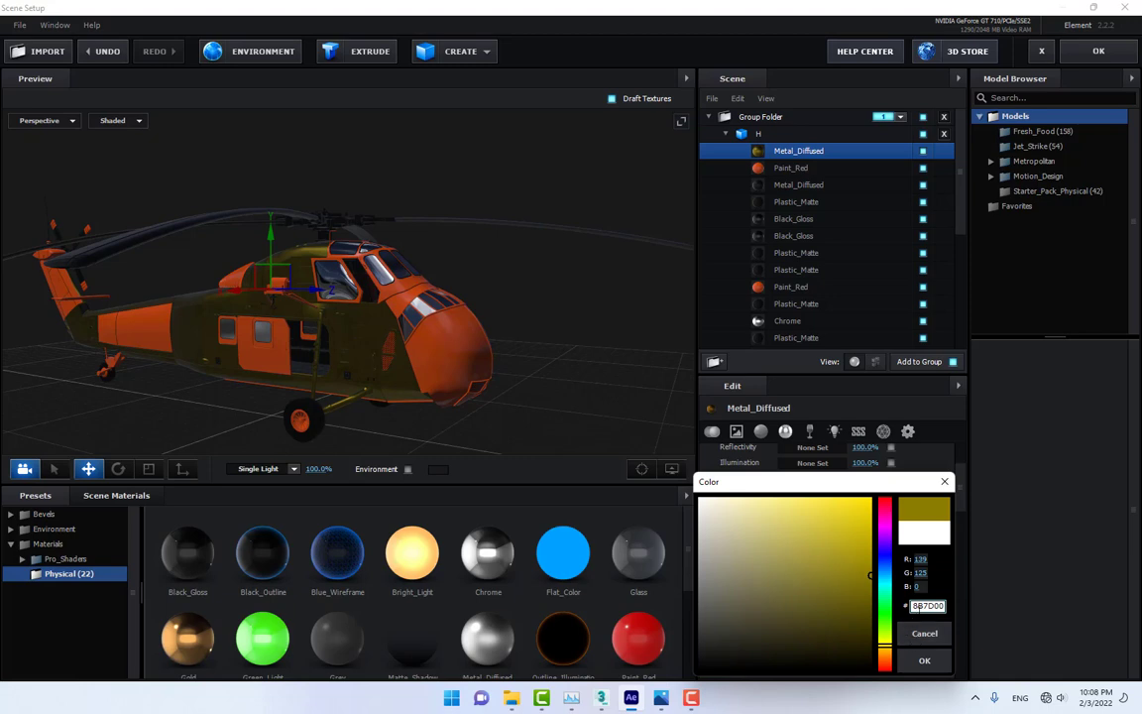
pyautogui.click(924, 660)
# Set the reflectivity color of the first Metal_Diffused material to golden brown, hex 96691A.
pyautogui.moveTo(422, 278); pyautogui.dragTo(535, 316)
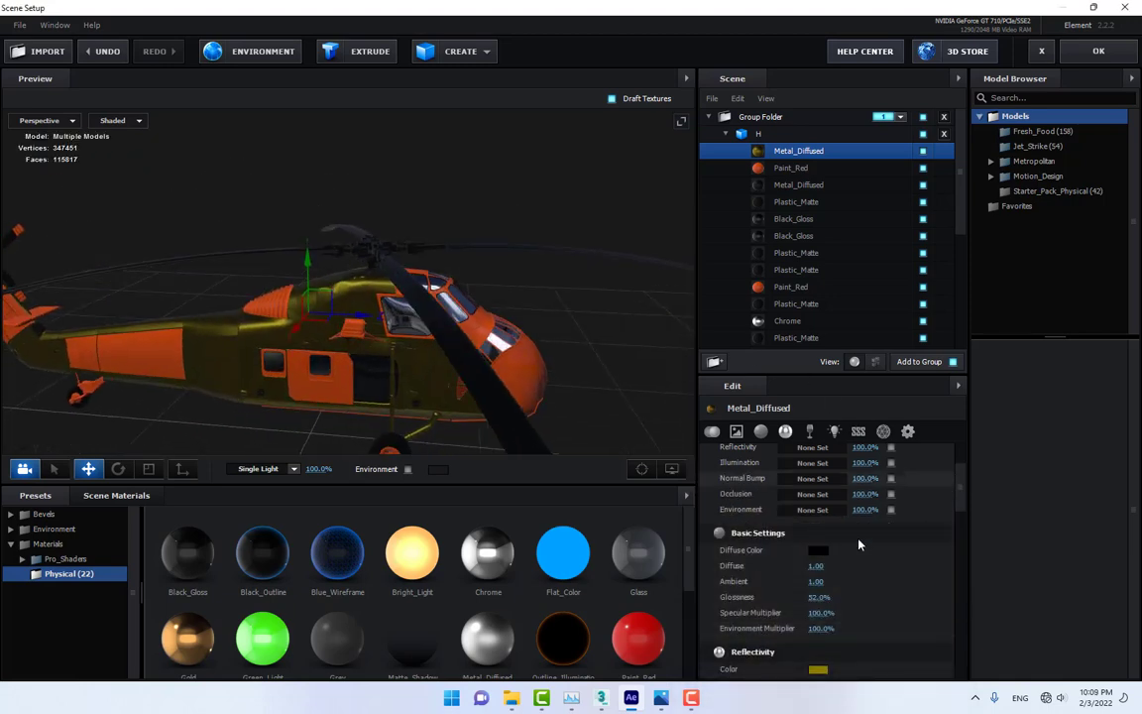
pyautogui.click(819, 669)
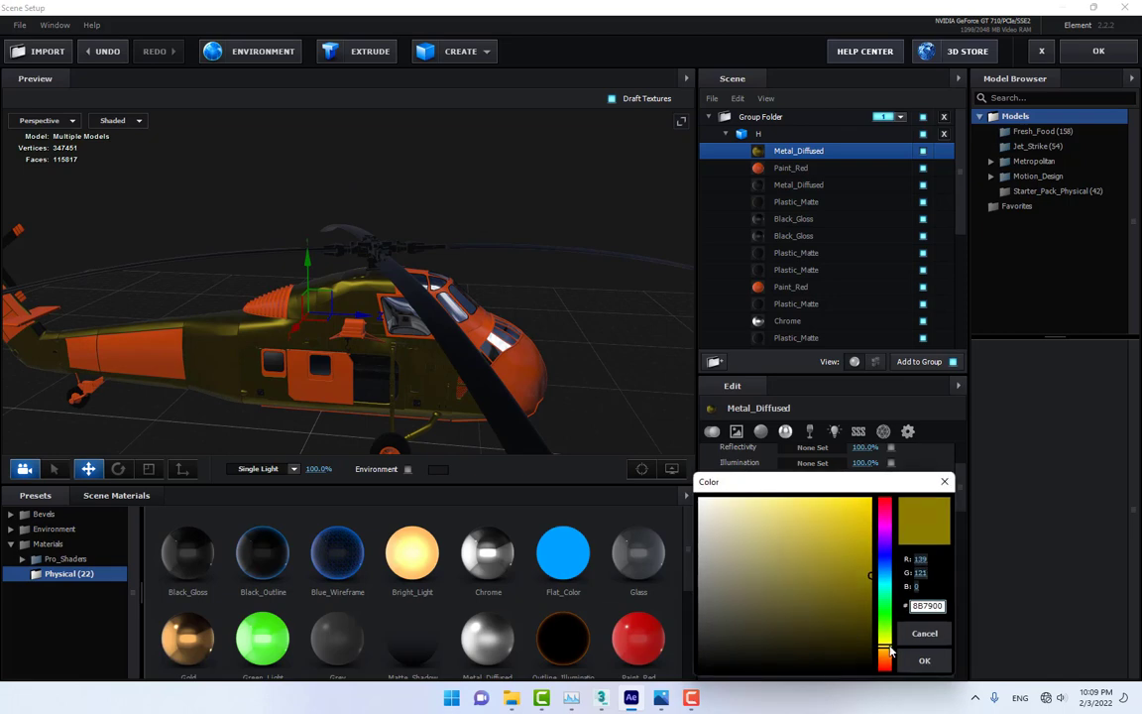
pyautogui.moveTo(890, 638)
pyautogui.mouseDown()
pyautogui.moveTo(894, 658)
pyautogui.moveTo(887, 520)
pyautogui.moveTo(892, 672)
pyautogui.moveTo(898, 658)
pyautogui.mouseUp()
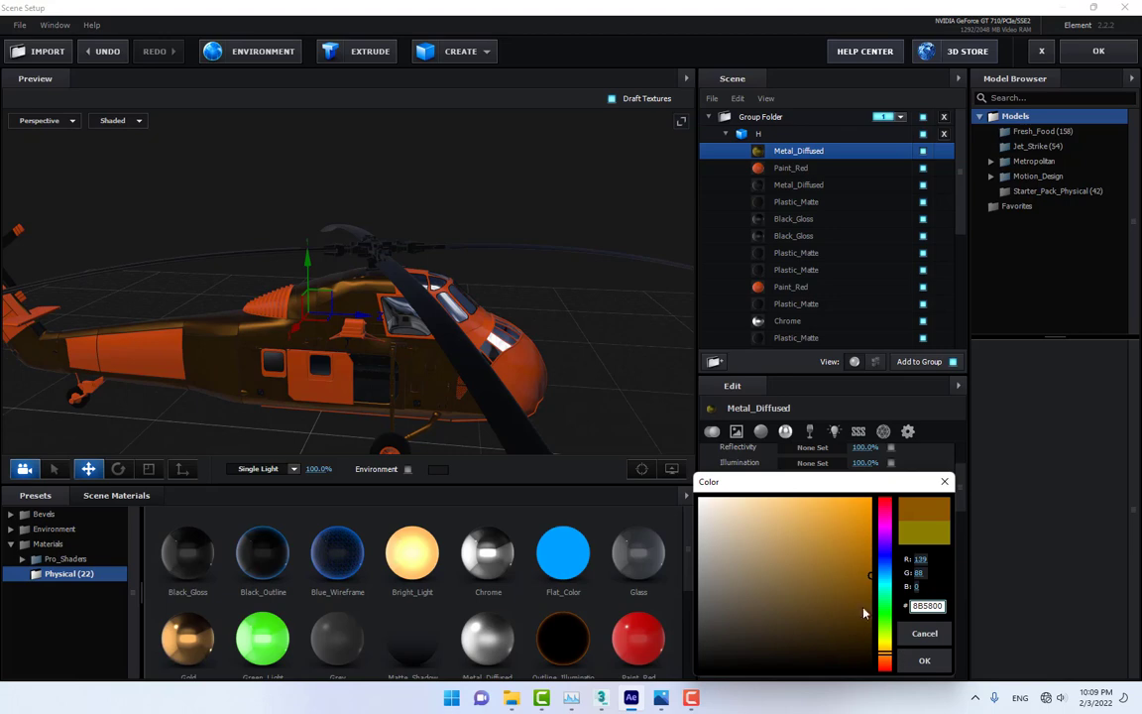
pyautogui.moveTo(864, 613)
pyautogui.mouseDown()
pyautogui.moveTo(782, 566)
pyautogui.moveTo(795, 581)
pyautogui.moveTo(852, 558)
pyautogui.moveTo(857, 576)
pyautogui.moveTo(849, 584)
pyautogui.moveTo(843, 572)
pyautogui.mouseUp()
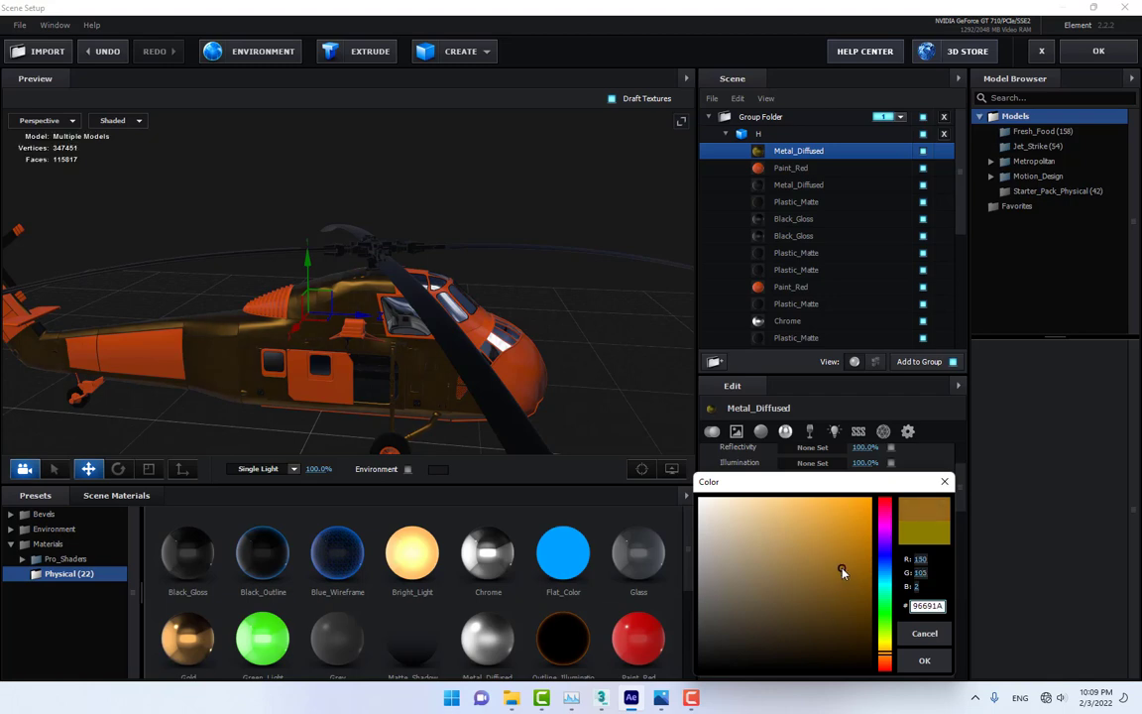
pyautogui.click(924, 661)
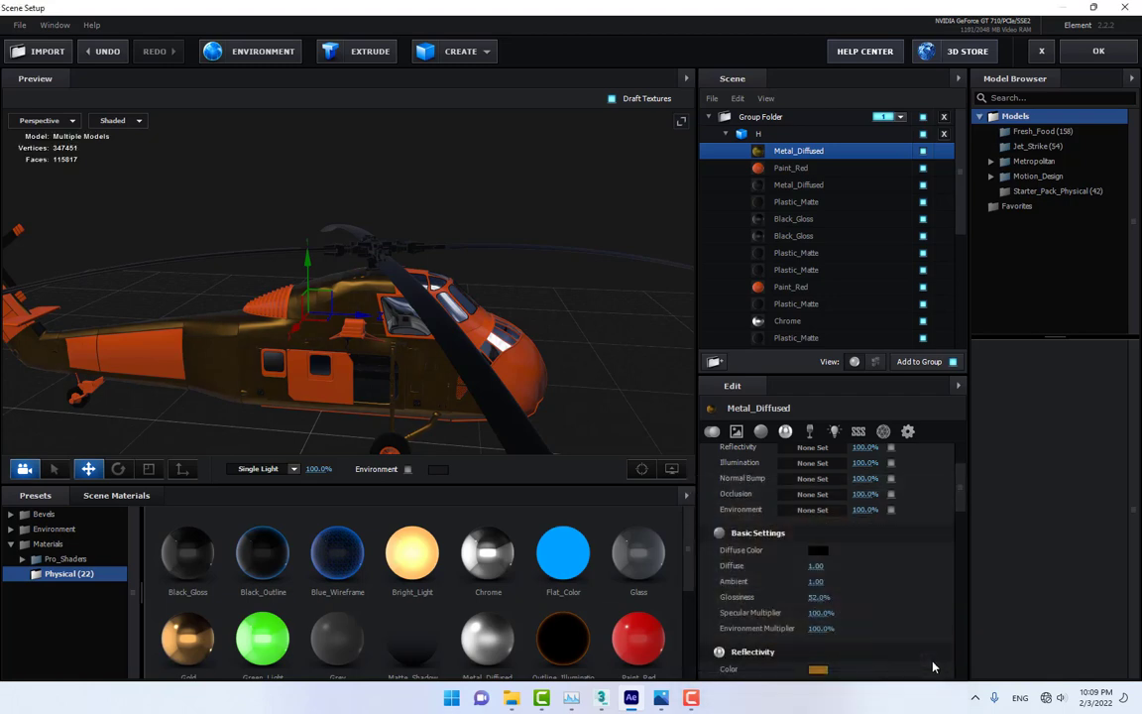
pyautogui.click(822, 169)
pyautogui.click(805, 288)
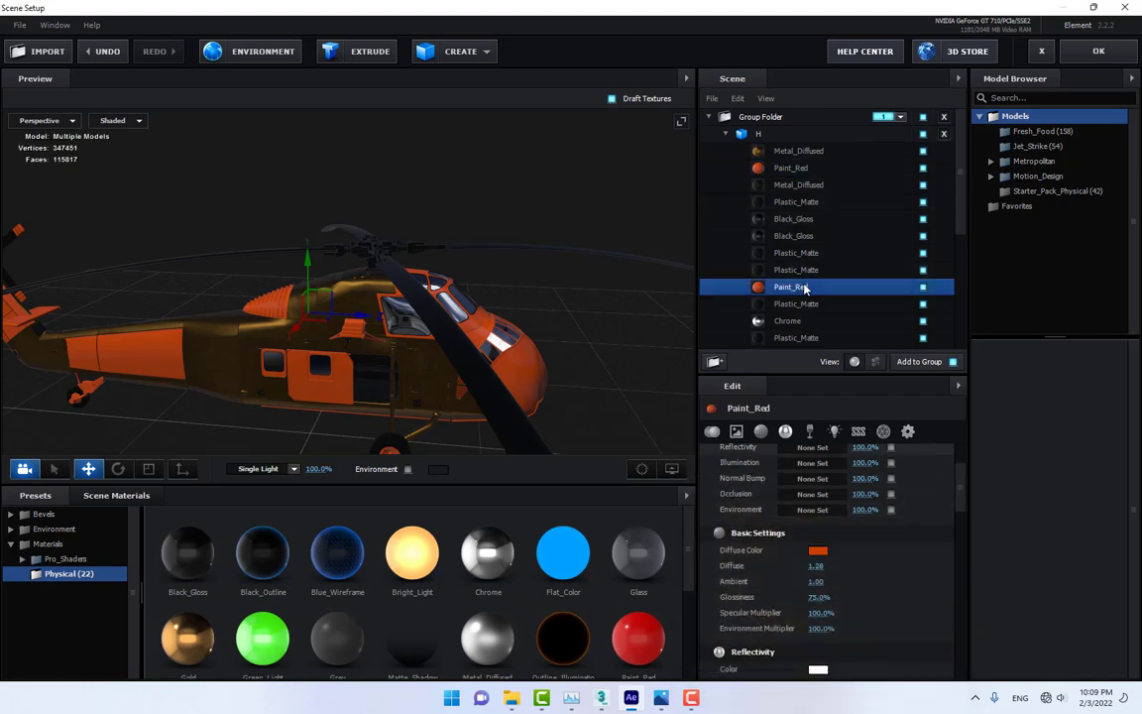
pyautogui.click(815, 168)
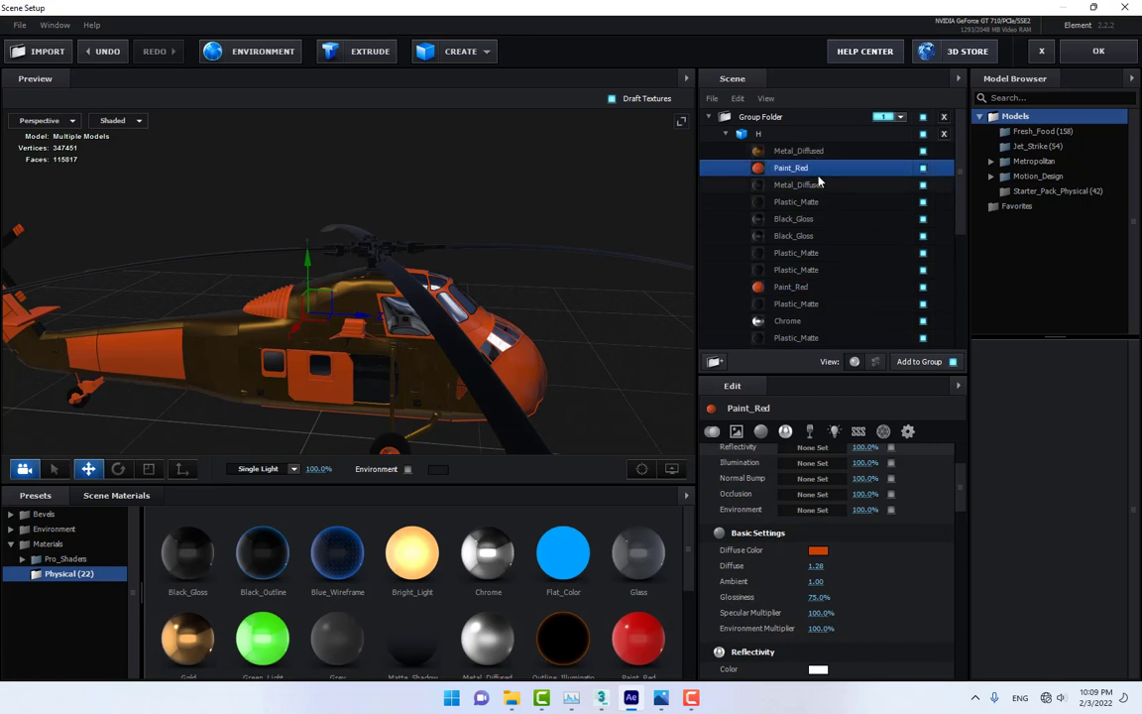
pyautogui.rightClick(819, 182)
pyautogui.click(828, 263)
pyautogui.click(802, 288)
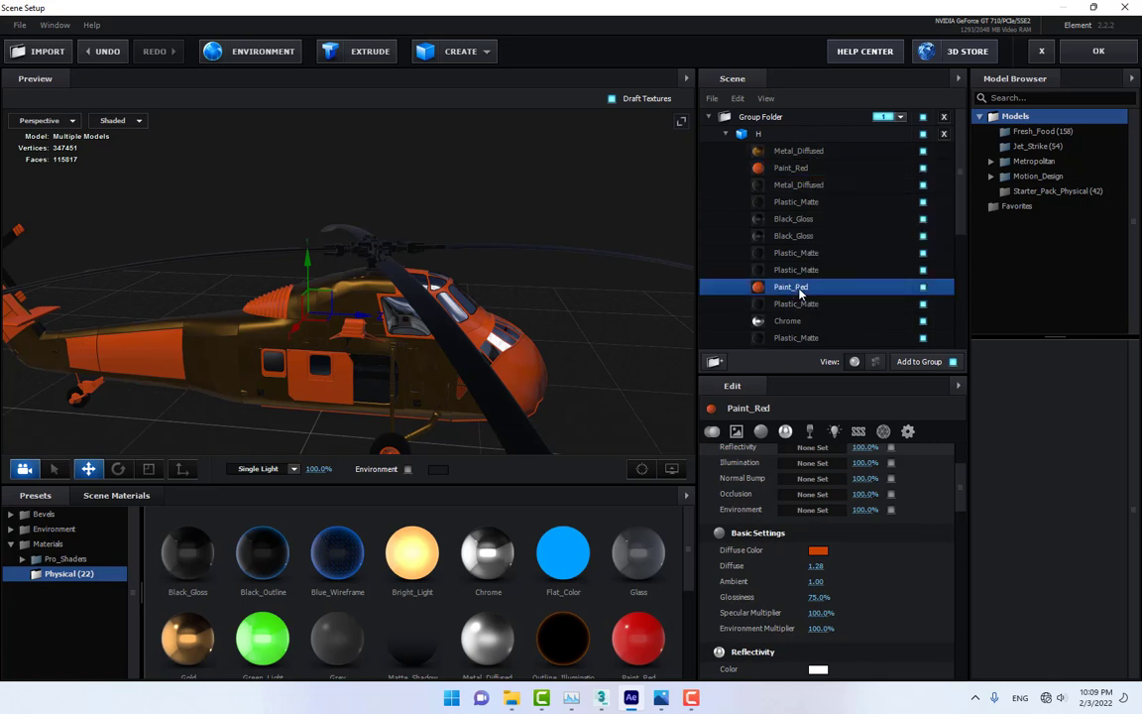
# Copy the golden-brown Metal_Diffused material and paste it over the two Paint_Red materials in the upper part of the H model's list.
pyautogui.click(802, 152)
pyautogui.rightClick(802, 152)
pyautogui.click(842, 252)
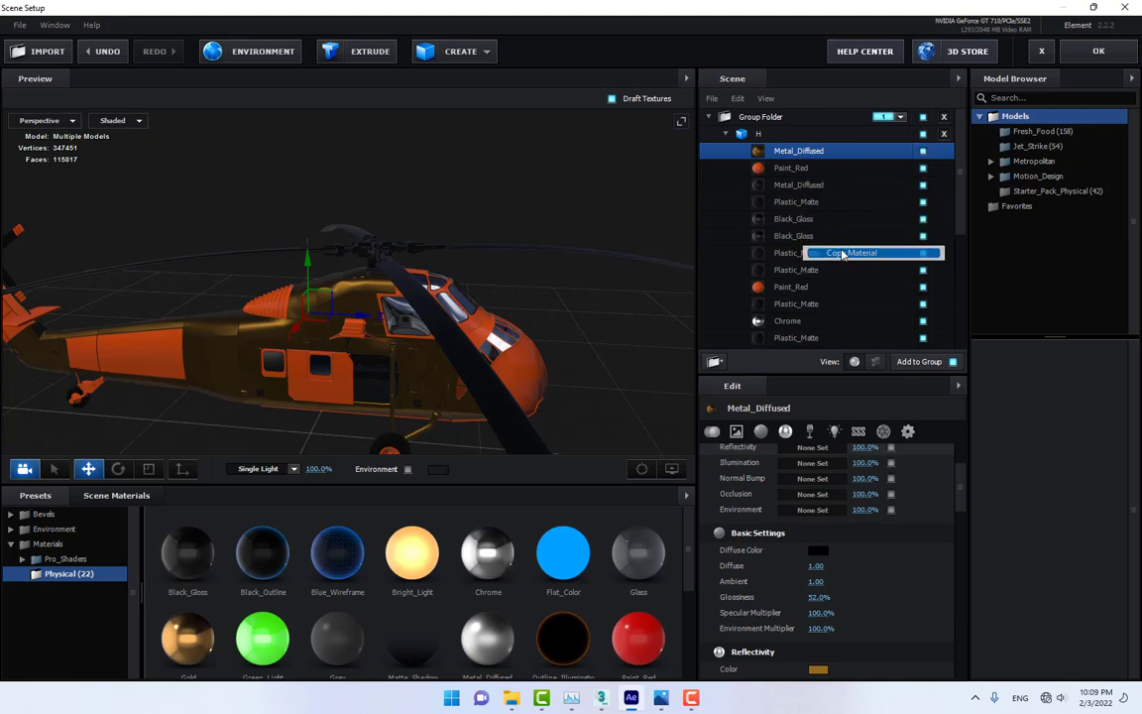
pyautogui.click(800, 164)
pyautogui.rightClick(801, 167)
pyautogui.click(843, 277)
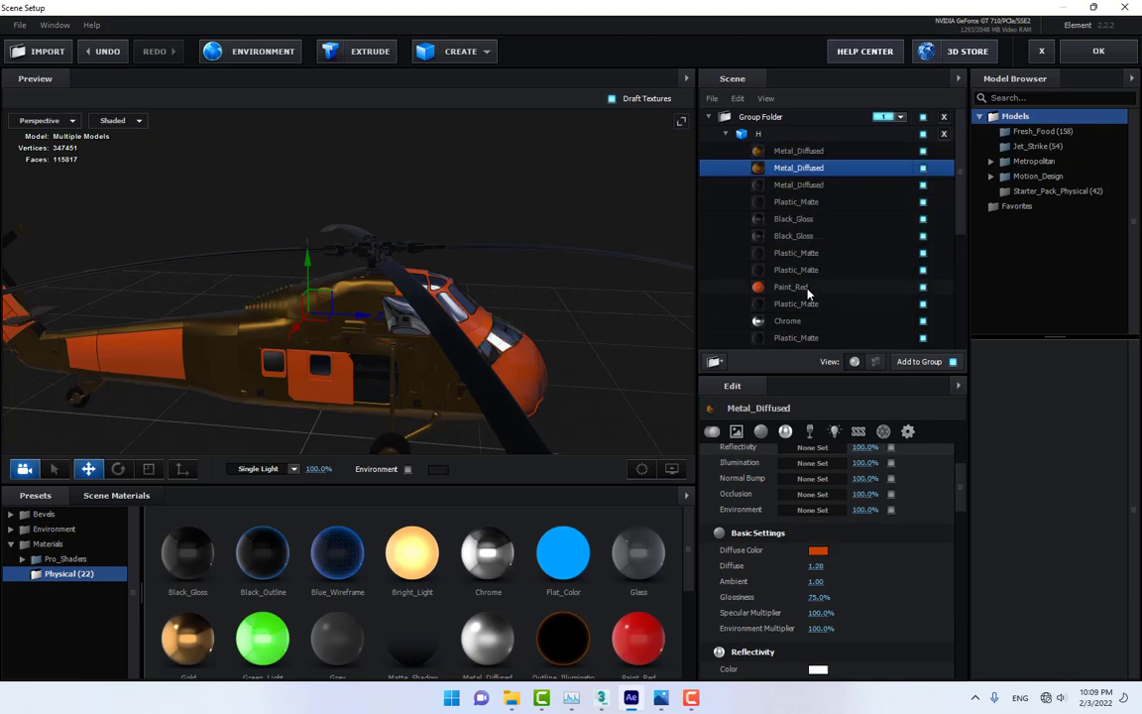
pyautogui.rightClick(808, 287)
pyautogui.click(858, 406)
# Paste the copied Metal_Diffused material over the two Paint_Red materials directly above the lower Chrome material.
pyautogui.scroll(-5, 793, 248)
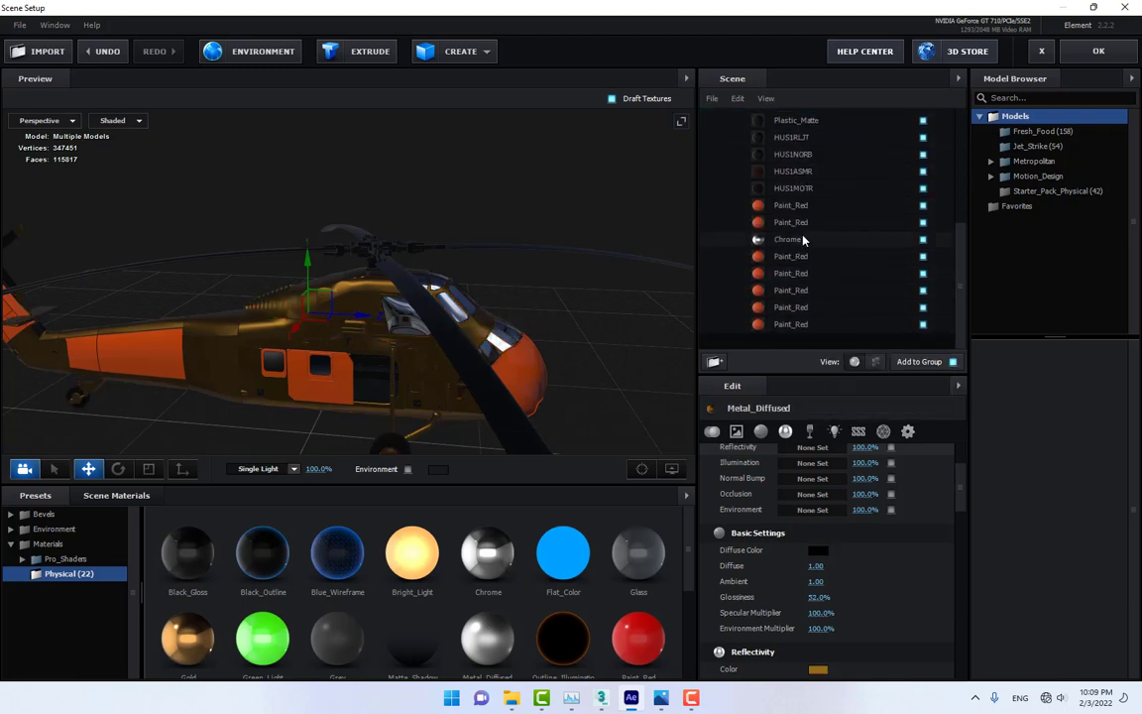
pyautogui.click(791, 205)
pyautogui.rightClick(790, 207)
pyautogui.click(836, 323)
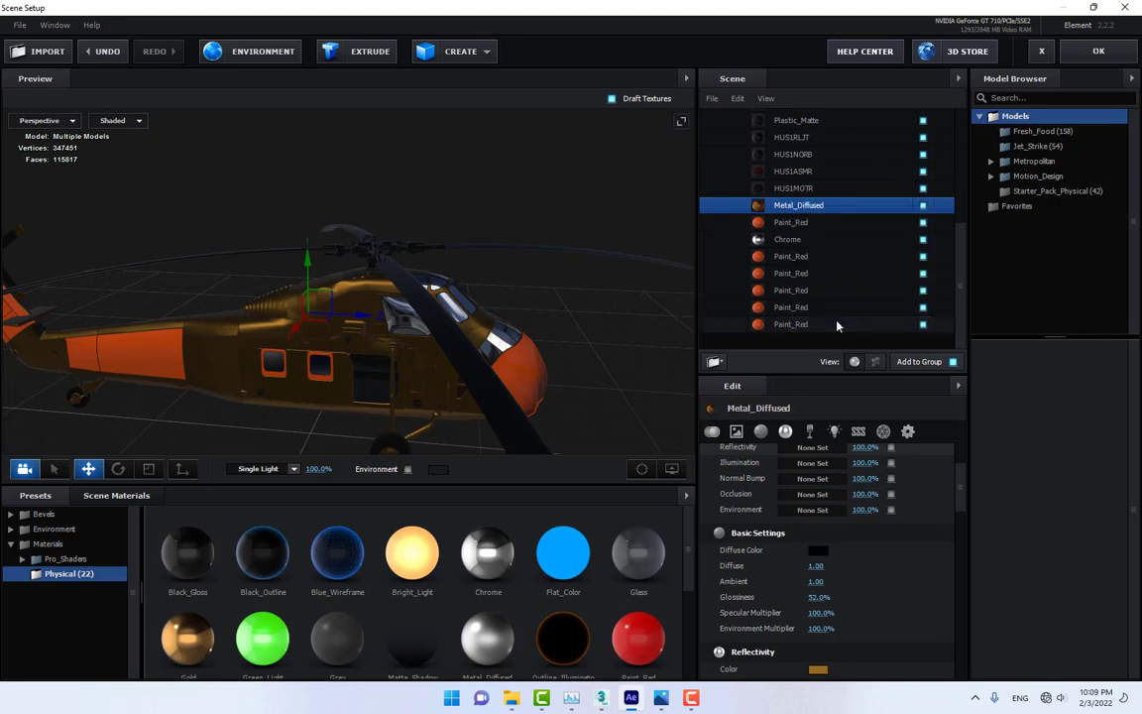
pyautogui.click(791, 222)
pyautogui.rightClick(790, 223)
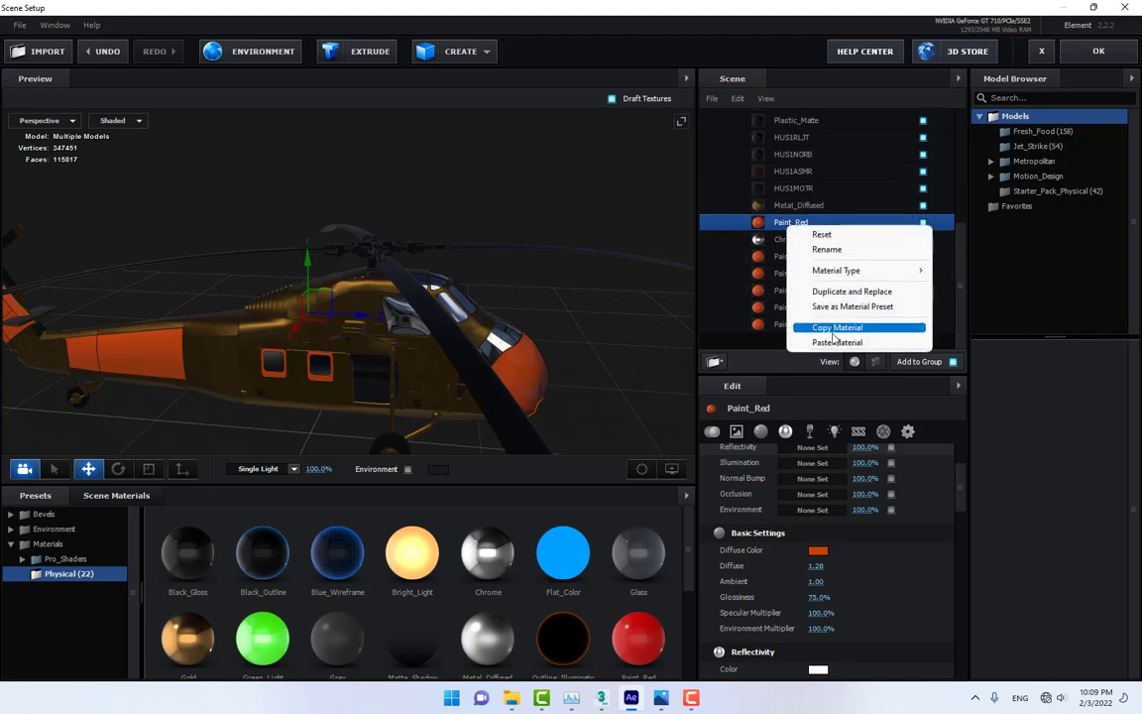
pyautogui.click(836, 325)
# Paste the copied Metal_Diffused material over the first three Paint_Red materials below the lower Chrome material.
pyautogui.click(795, 257)
pyautogui.rightClick(795, 258)
pyautogui.click(836, 375)
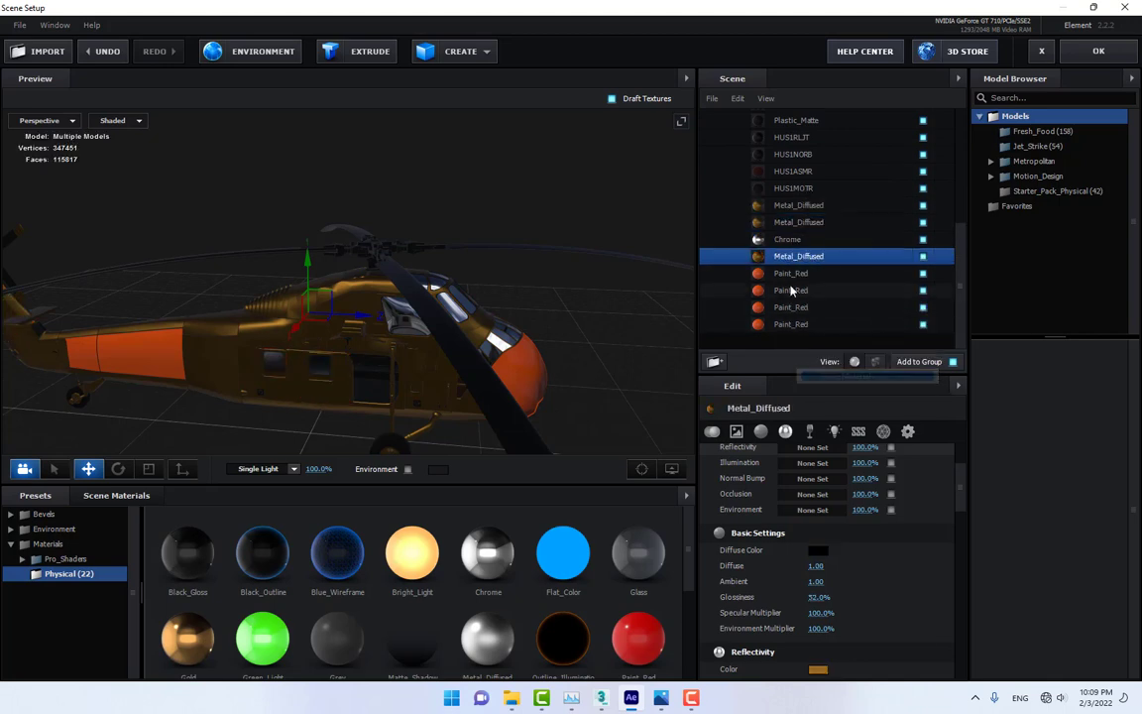
pyautogui.click(791, 273)
pyautogui.rightClick(790, 274)
pyautogui.click(836, 389)
pyautogui.click(791, 289)
pyautogui.rightClick(791, 290)
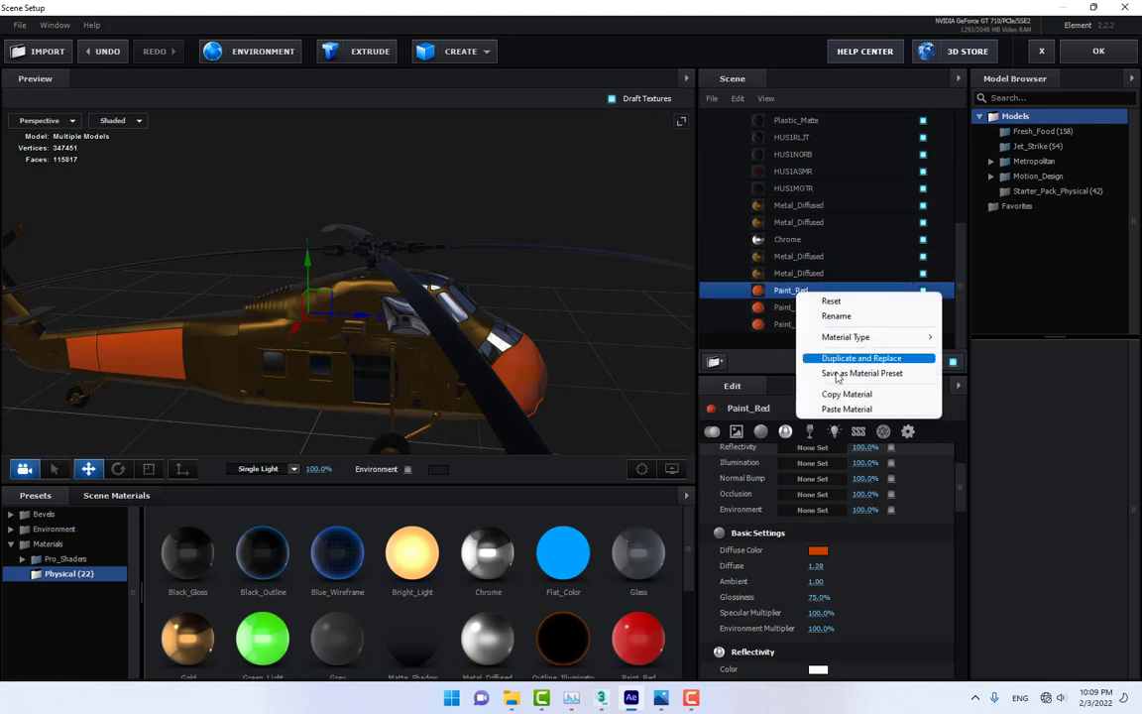
pyautogui.click(836, 406)
# Paste the copied Metal_Diffused material over the last two Paint_Red materials in the H model's list and check the helicopter from the side.
pyautogui.click(788, 308)
pyautogui.rightClick(788, 309)
pyautogui.click(836, 424)
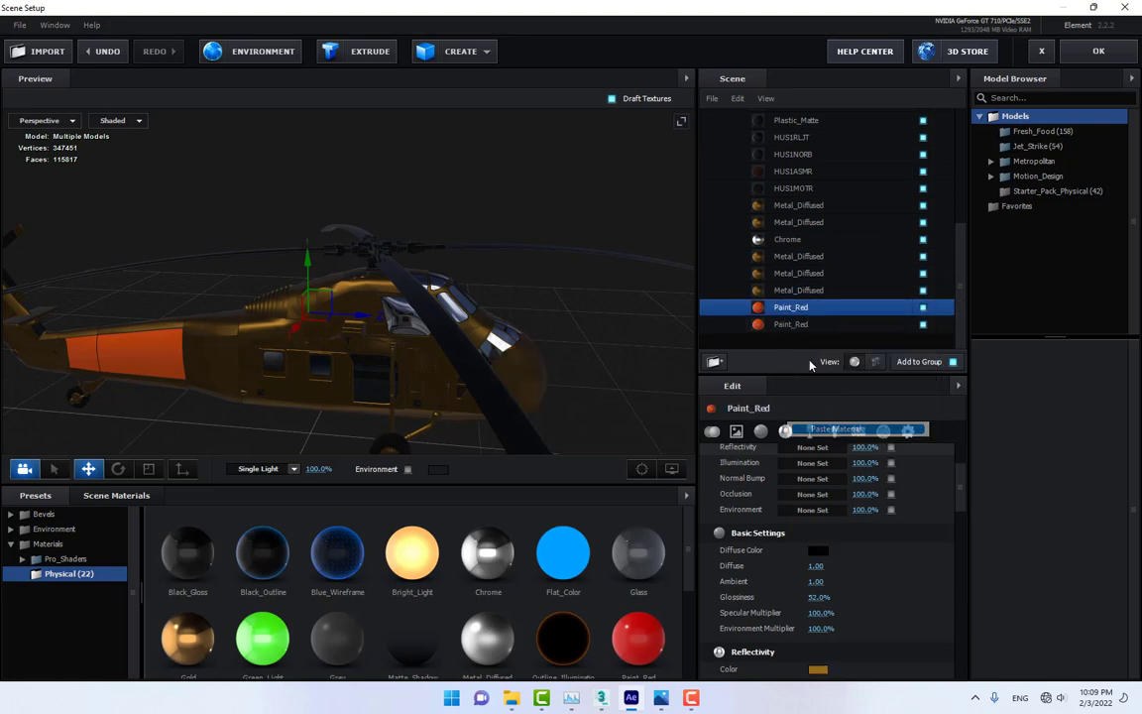
pyautogui.click(791, 325)
pyautogui.rightClick(790, 326)
pyautogui.click(845, 436)
pyautogui.moveTo(656, 397)
pyautogui.mouseDown()
pyautogui.moveTo(459, 375)
pyautogui.moveTo(375, 316)
pyautogui.moveTo(555, 366)
pyautogui.moveTo(612, 345)
pyautogui.moveTo(603, 349)
pyautogui.mouseUp()
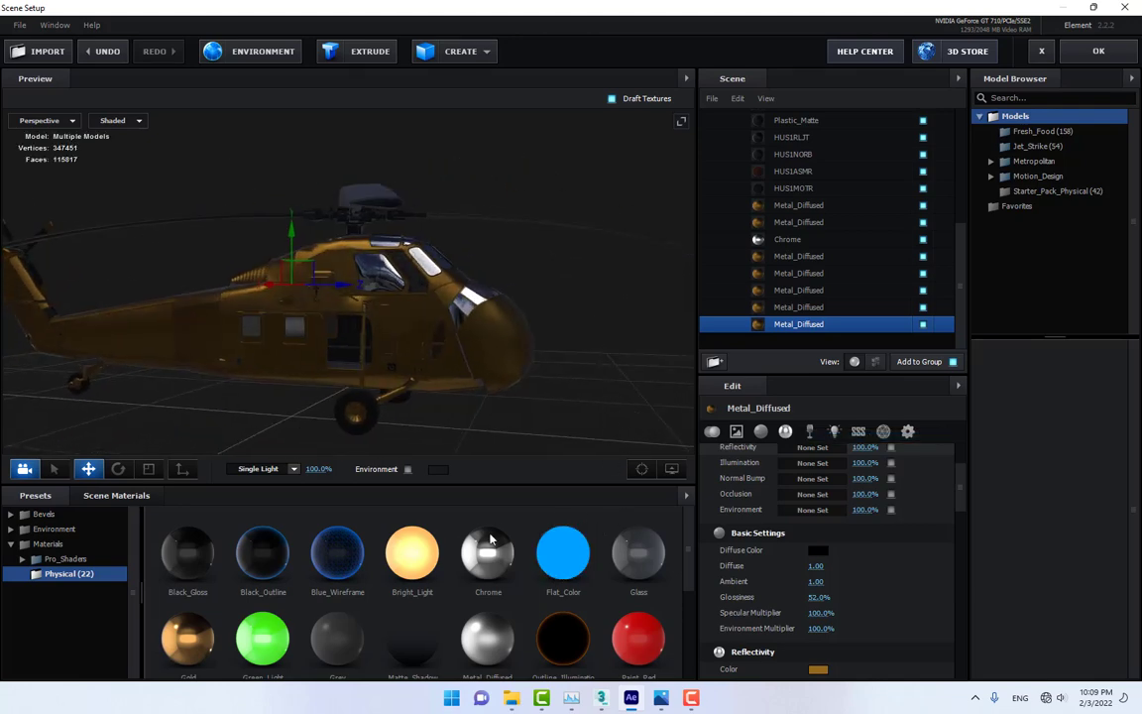
# Try the Chrome and Metal_Diffused presets on the H model's first material and undo the changes.
pyautogui.scroll(10, 829, 255)
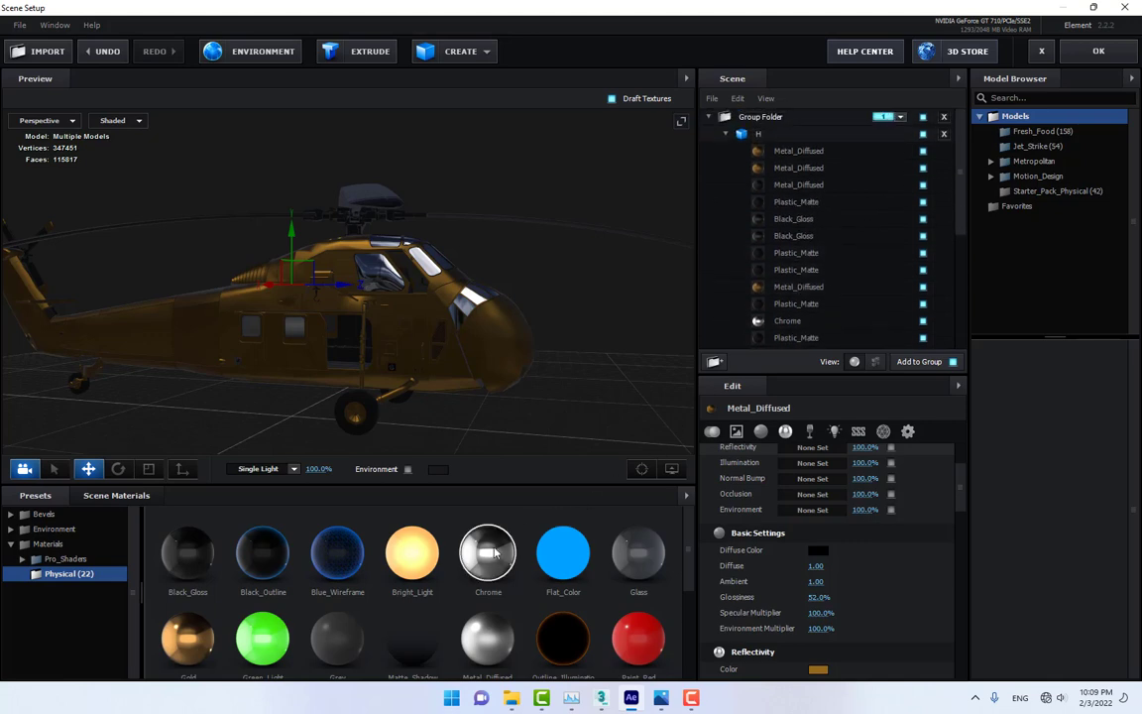
pyautogui.moveTo(495, 552); pyautogui.dragTo(793, 158)
pyautogui.moveTo(581, 308); pyautogui.dragTo(546, 457)
pyautogui.moveTo(490, 635); pyautogui.dragTo(789, 150)
pyautogui.moveTo(612, 335)
pyautogui.mouseDown()
pyautogui.moveTo(583, 345)
pyautogui.moveTo(621, 340)
pyautogui.mouseUp()
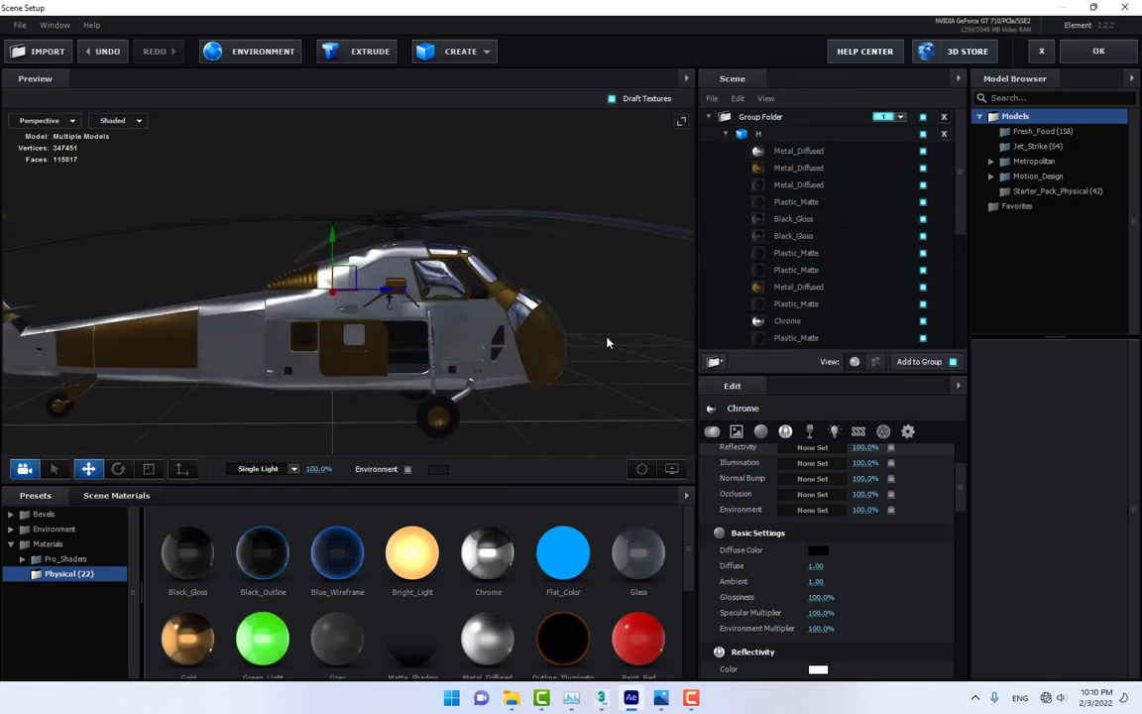
pyautogui.hotkey('ctrl', 'z')
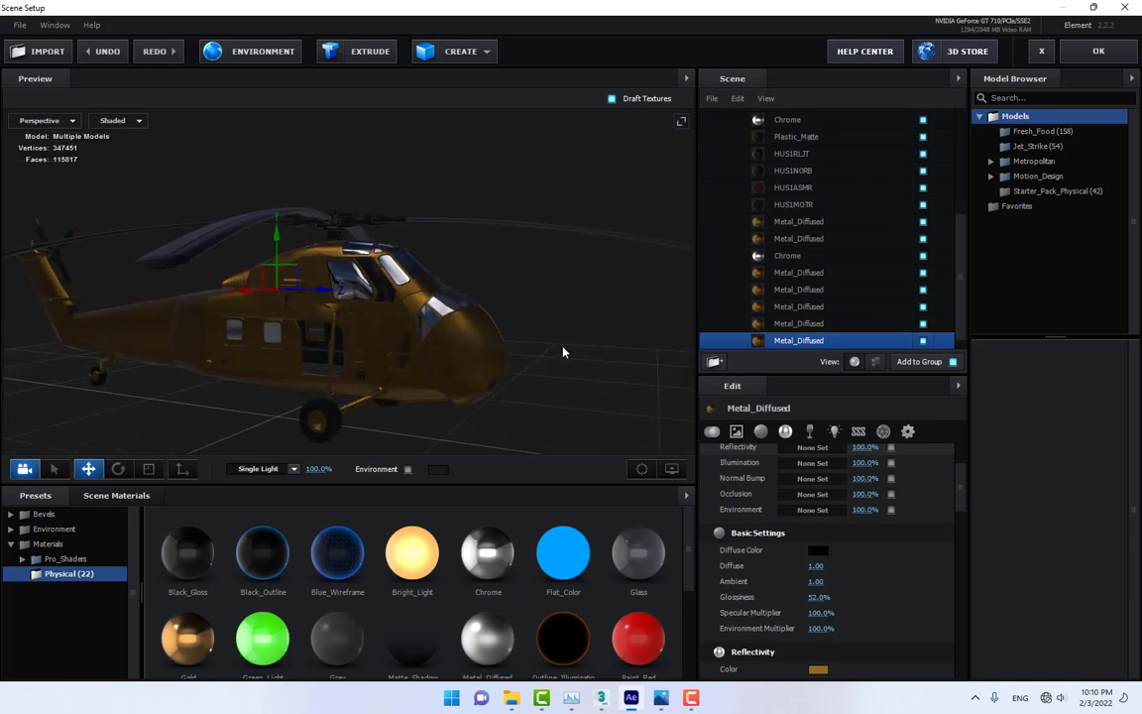
# Accept the scene setup and add a two-node camera with the 24mm preset to Main Comp.
pyautogui.click(1102, 52)
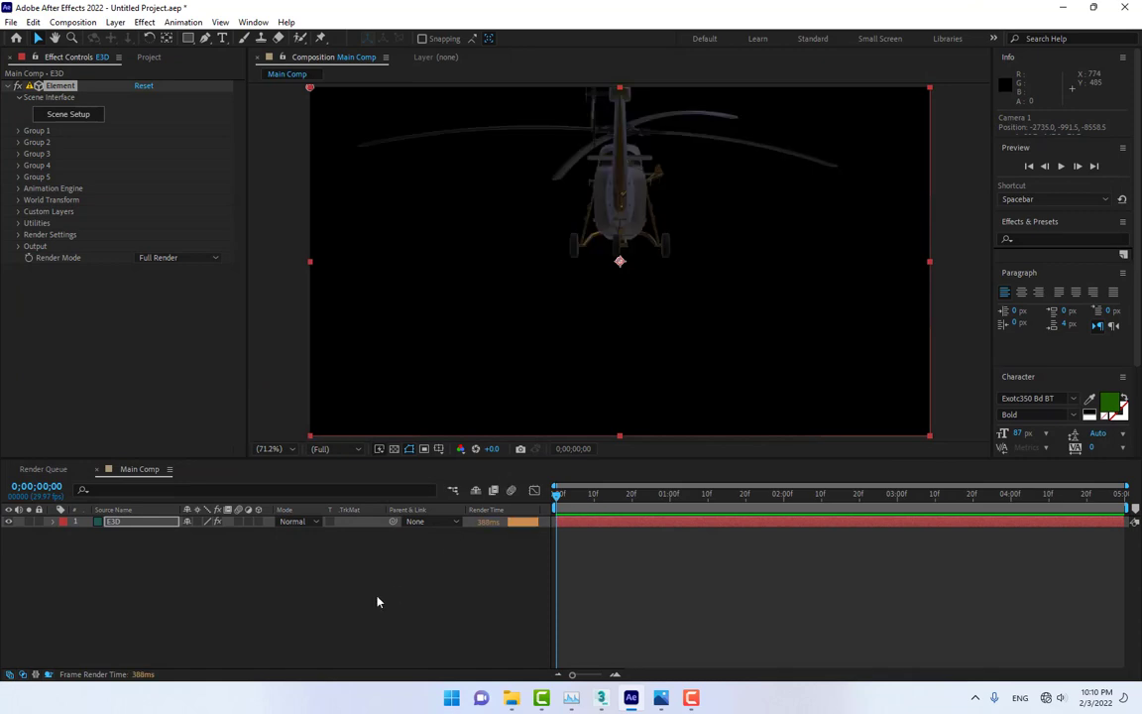
pyautogui.rightClick(377, 602)
pyautogui.moveTo(408, 434)
pyautogui.click(611, 500)
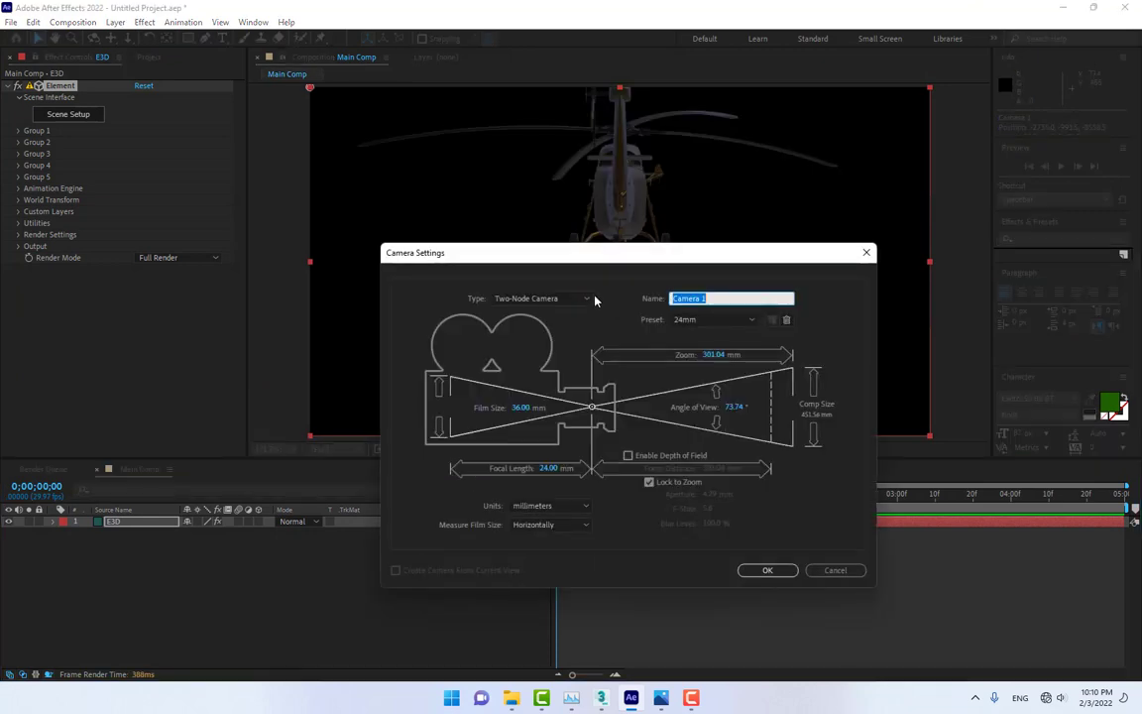
pyautogui.click(754, 571)
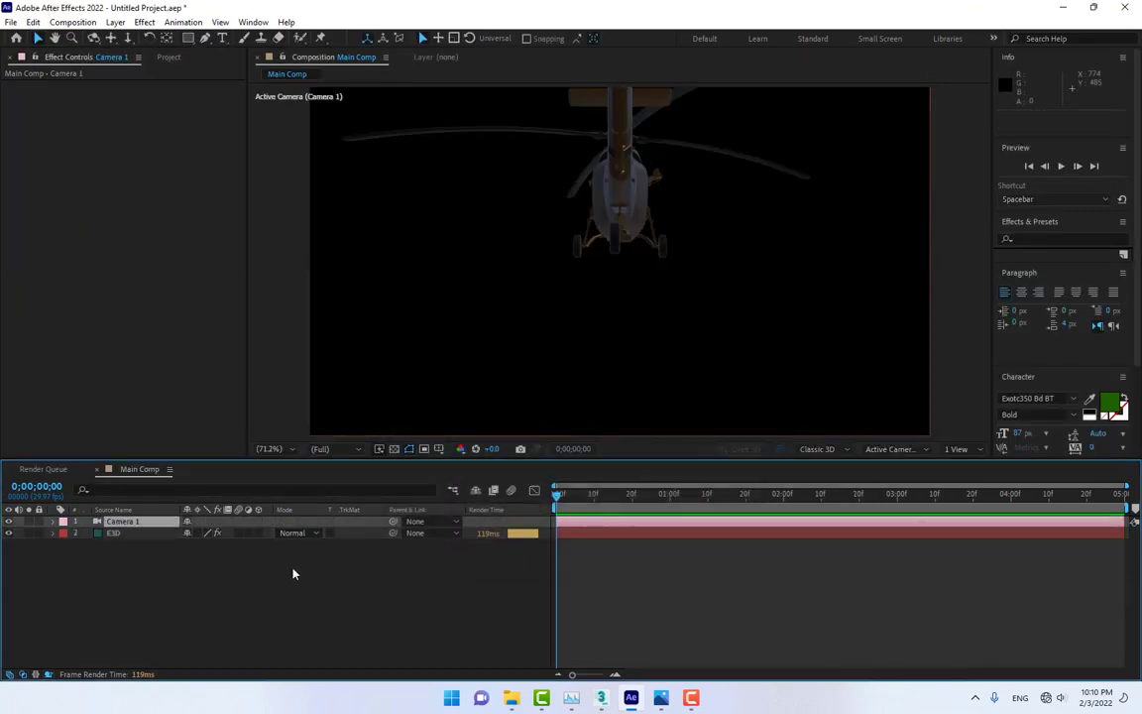
# Orbit and pan the camera to frame the helicopter centrally in a three-quarter view from its nose side.
pyautogui.click(93, 37)
pyautogui.moveTo(549, 212); pyautogui.dragTo(620, 261)
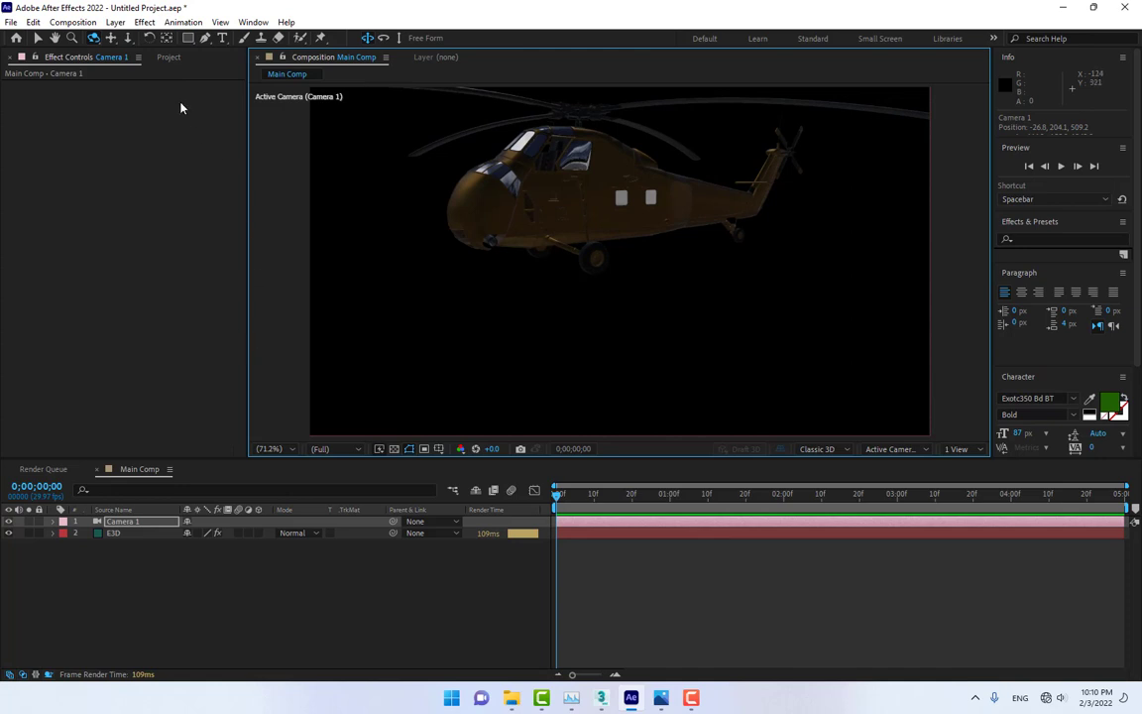
pyautogui.moveTo(524, 257); pyautogui.dragTo(528, 301)
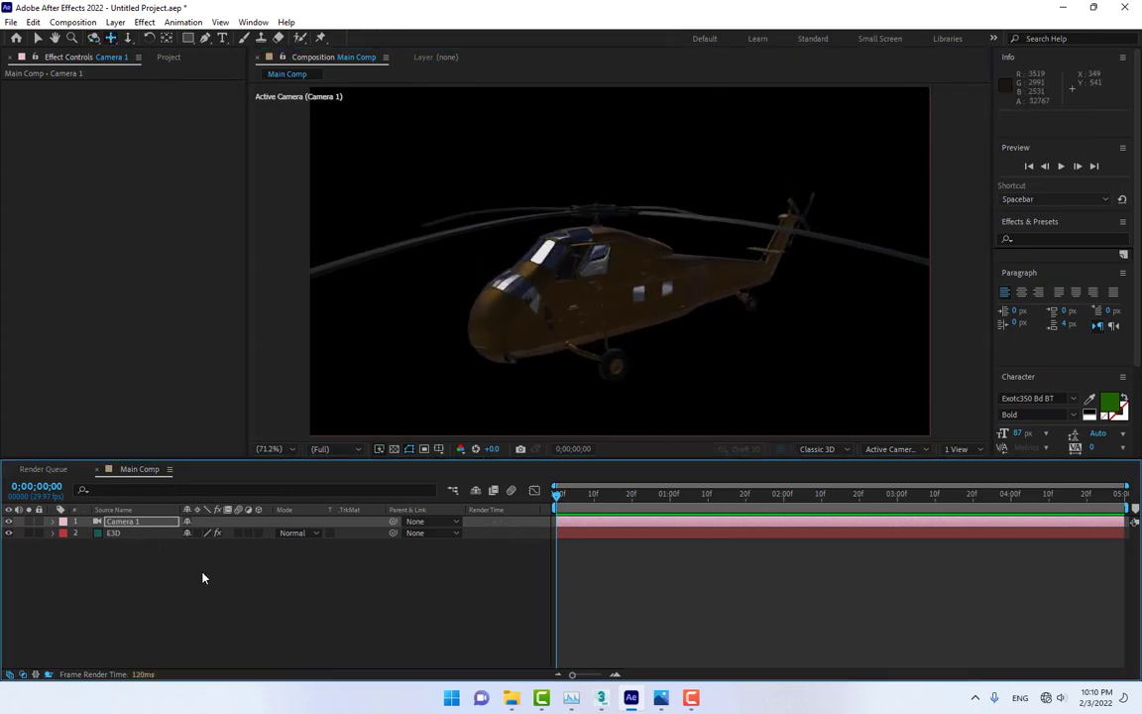
# Set Add Lighting to Cinema in the render settings of the E3D layer's Element effect.
pyautogui.click(133, 533)
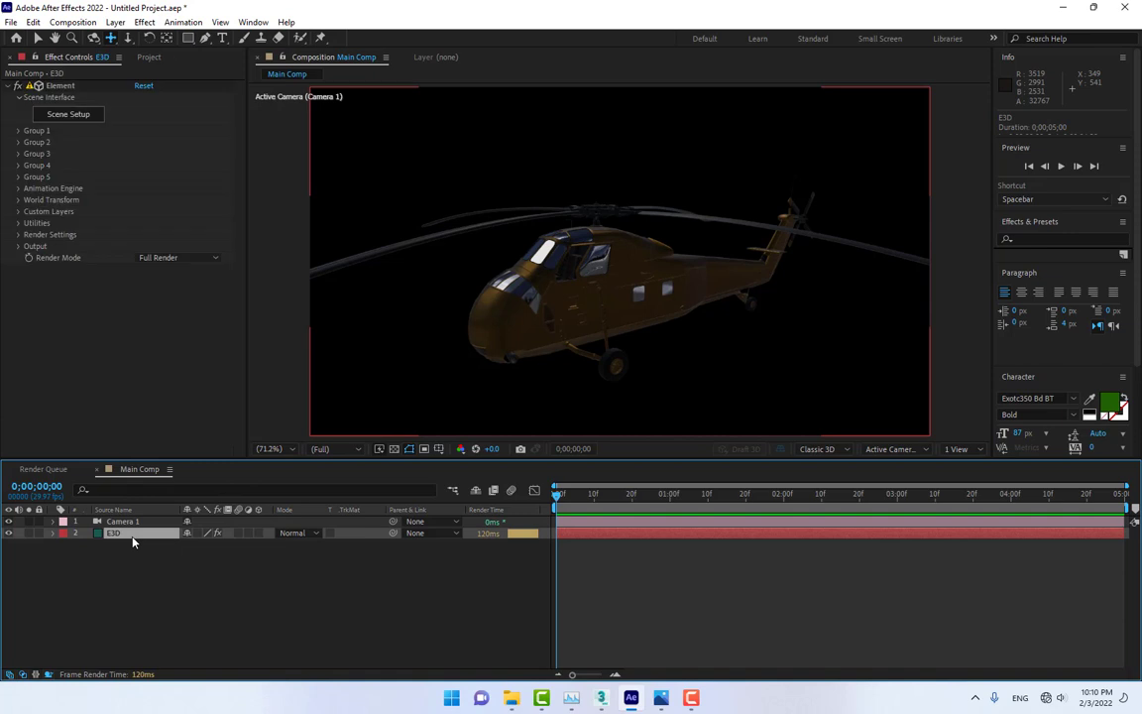
pyautogui.click(18, 235)
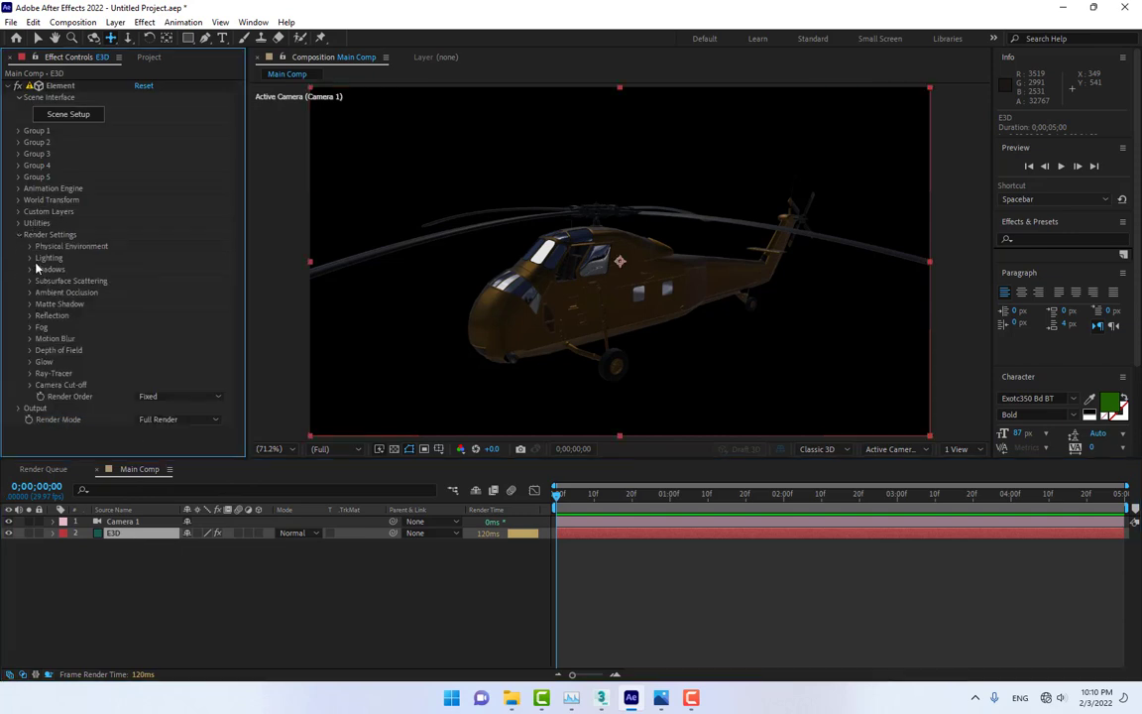
pyautogui.click(30, 258)
pyautogui.click(168, 295)
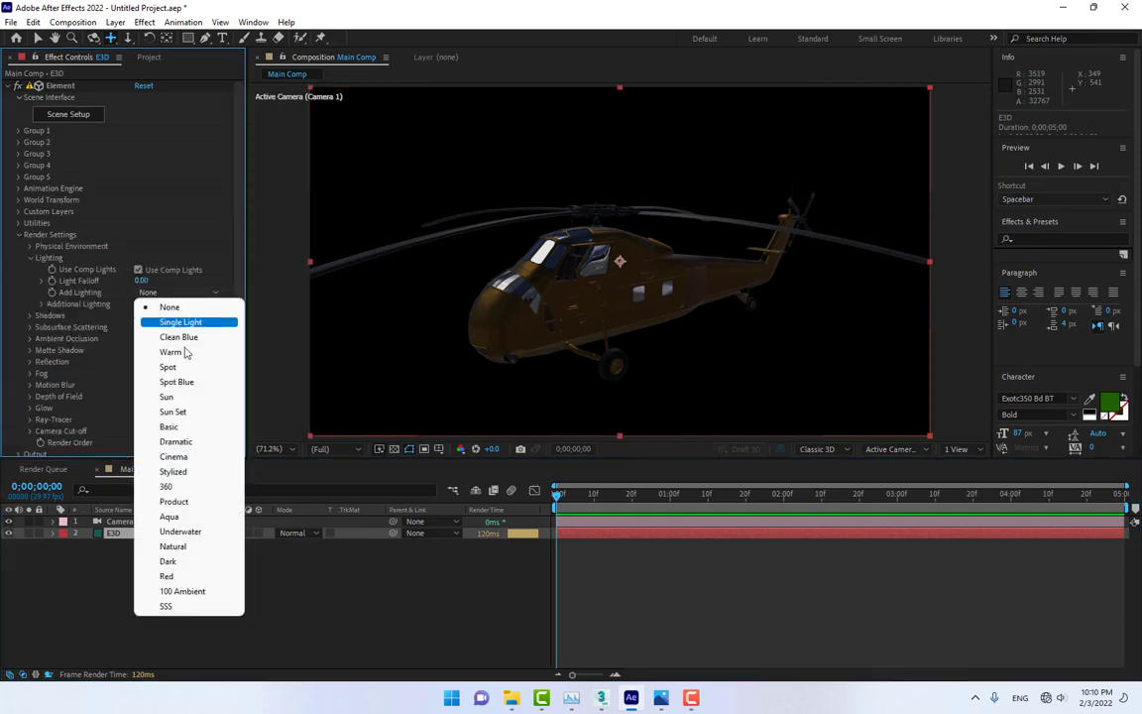
pyautogui.click(188, 456)
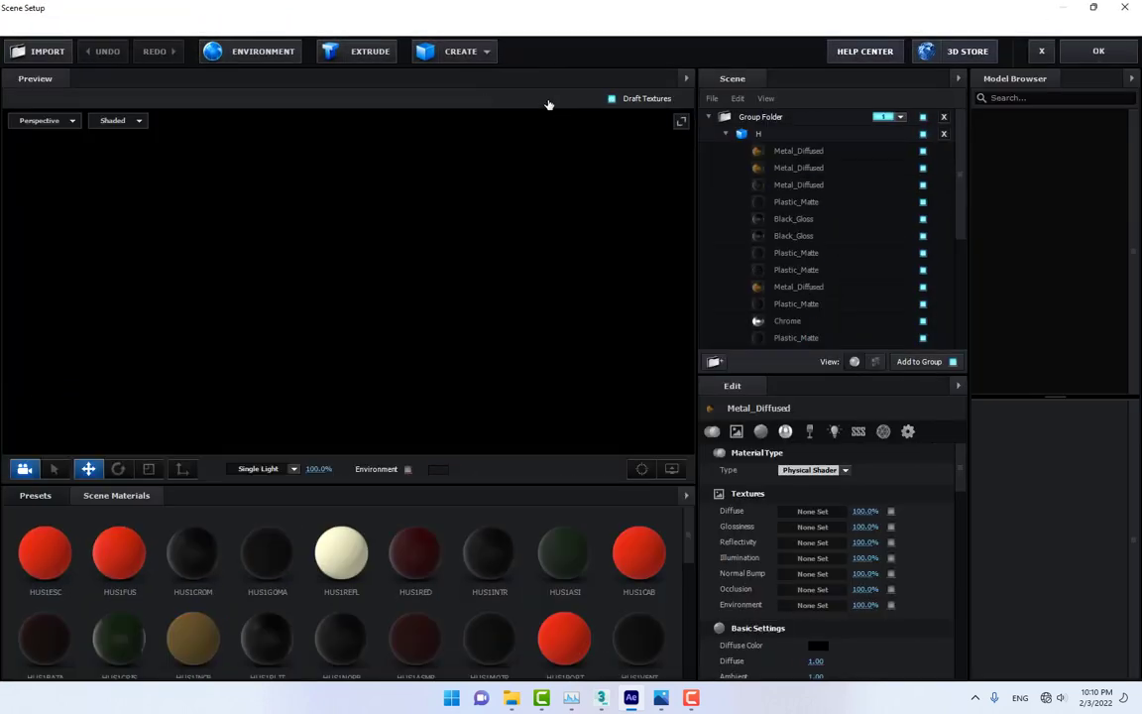
# Create a plane in the Element scene, scale it to about 610%, and raise it to about 0.04 in Y.
pyautogui.click(467, 54)
pyautogui.click(634, 83)
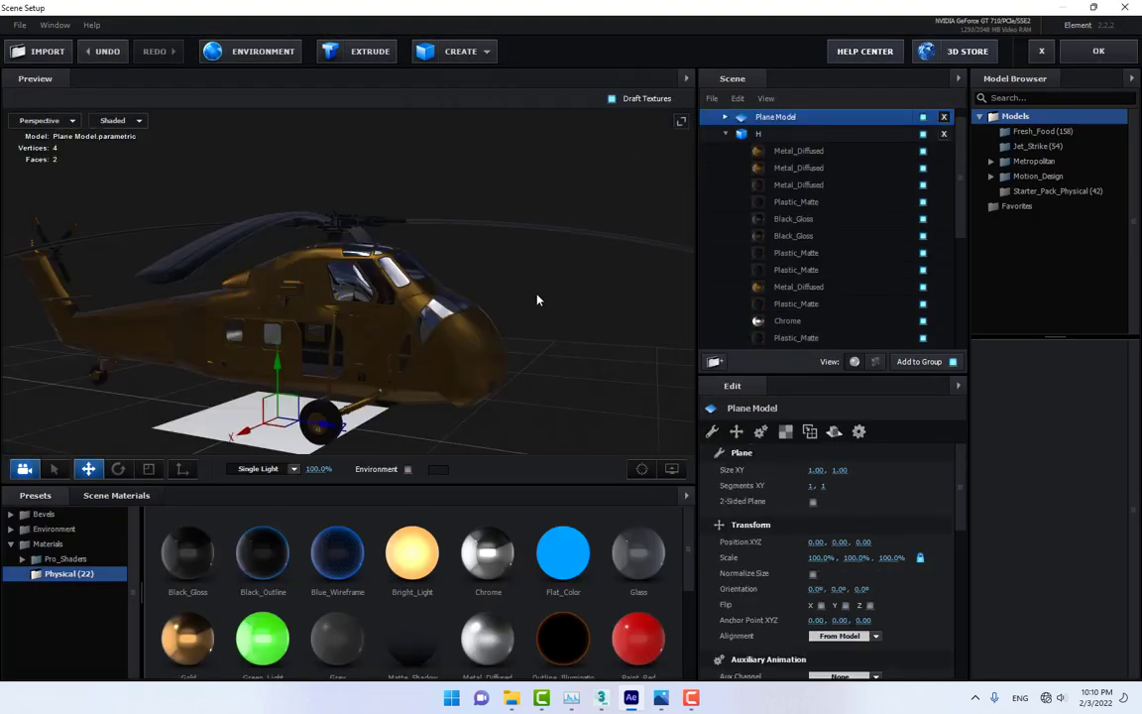
pyautogui.click(148, 469)
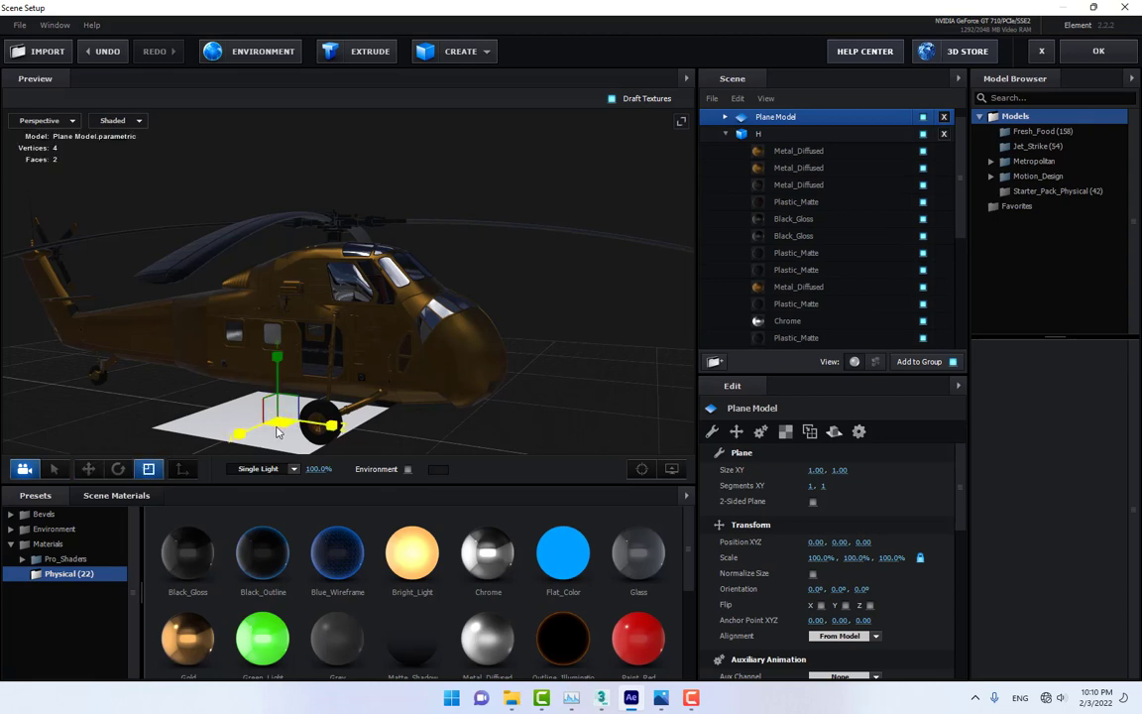
pyautogui.moveTo(287, 423); pyautogui.dragTo(742, 15)
pyautogui.click(99, 471)
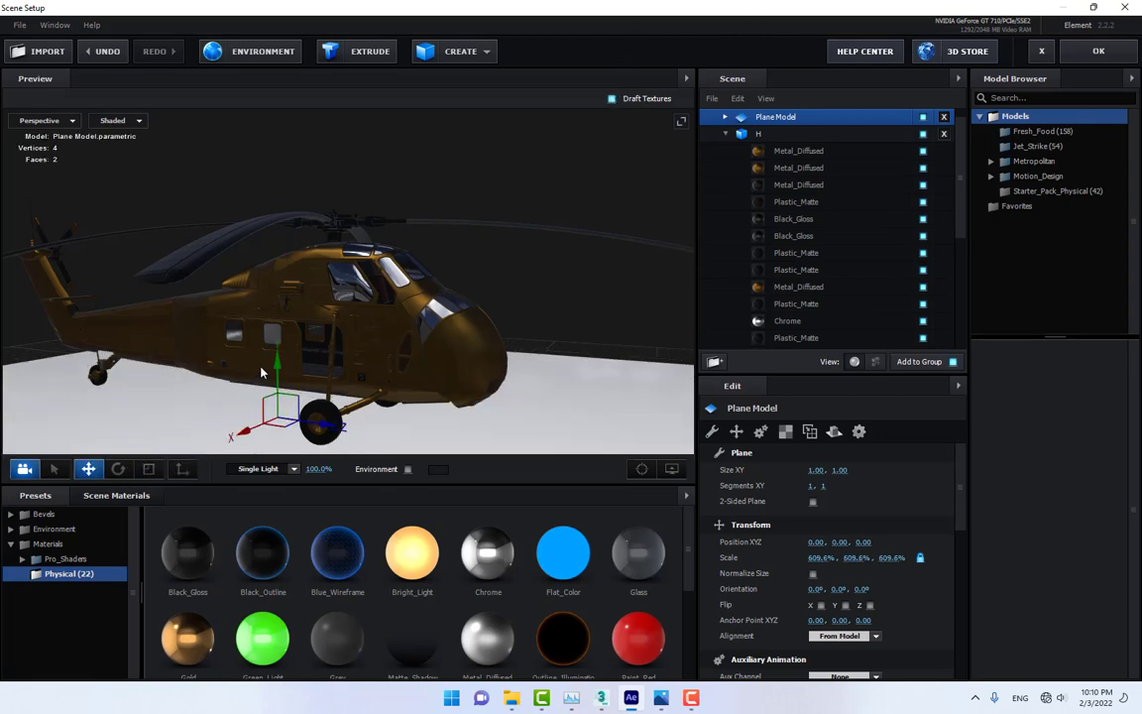
pyautogui.moveTo(277, 369); pyautogui.dragTo(282, 365)
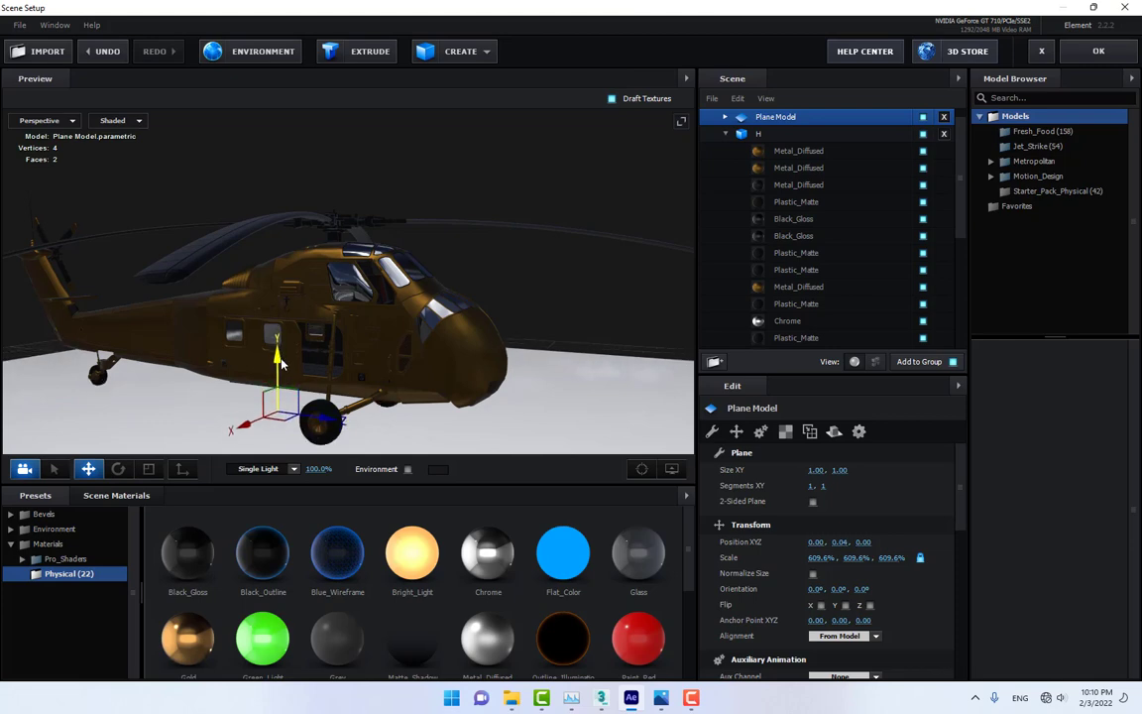
# Move the H model out of the group folder, assign the plane's folder to group 2, and accept the scene.
pyautogui.click(728, 136)
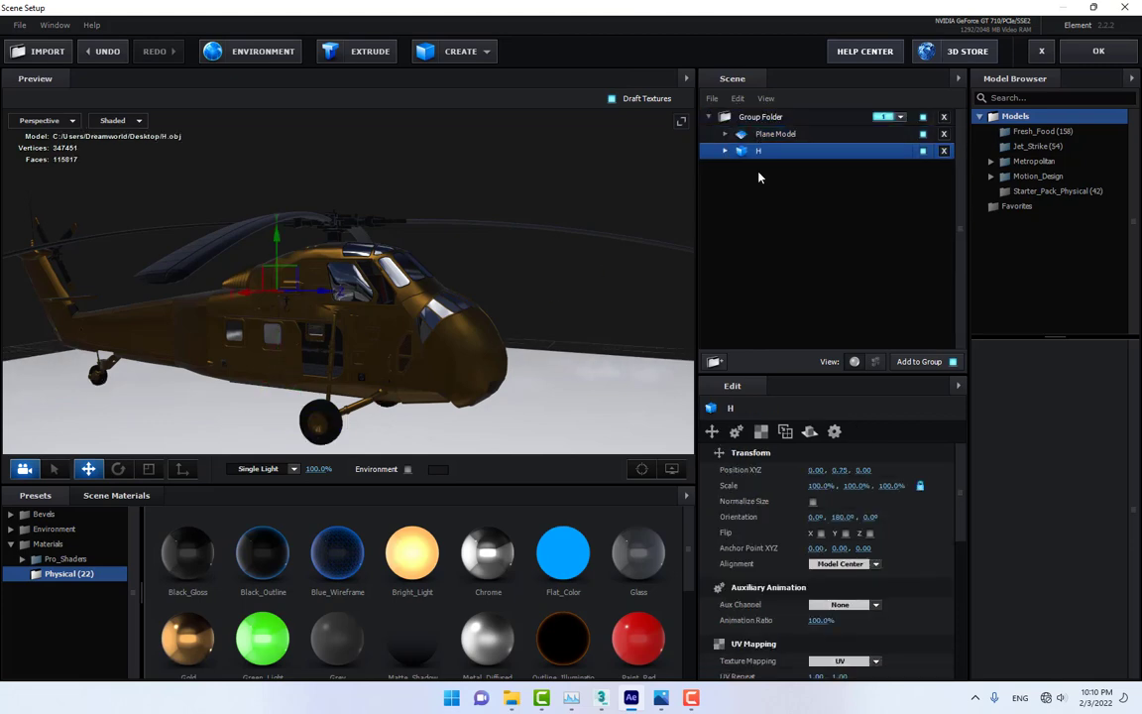
pyautogui.moveTo(759, 150); pyautogui.dragTo(780, 235)
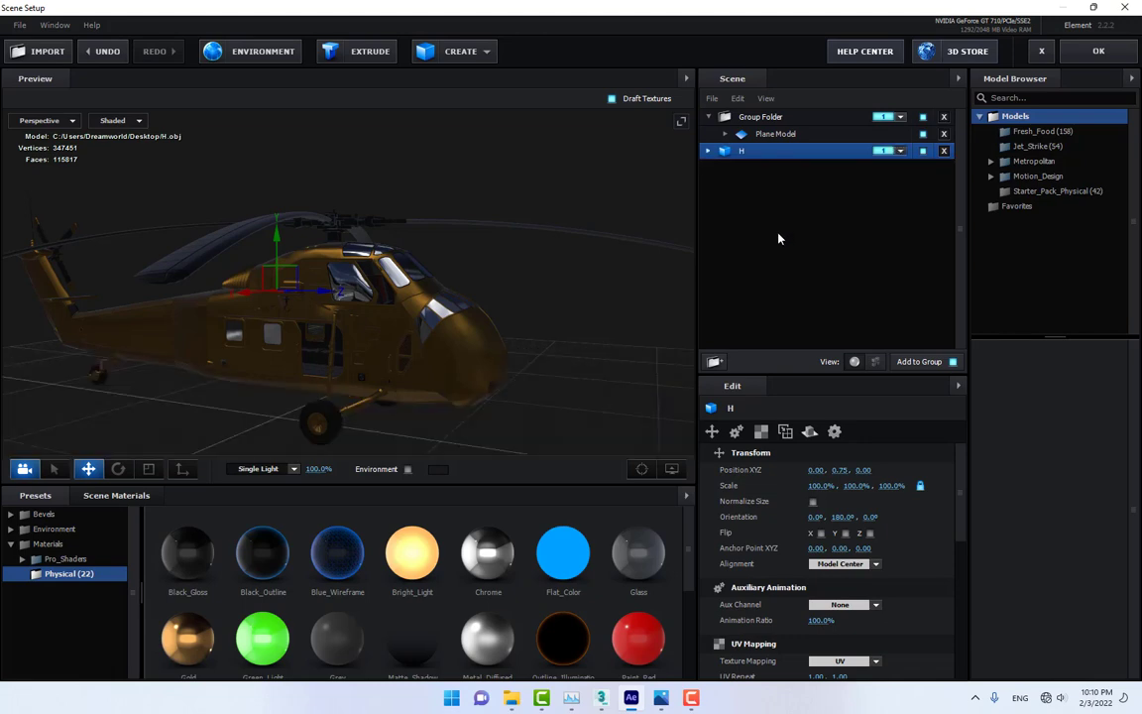
pyautogui.click(783, 136)
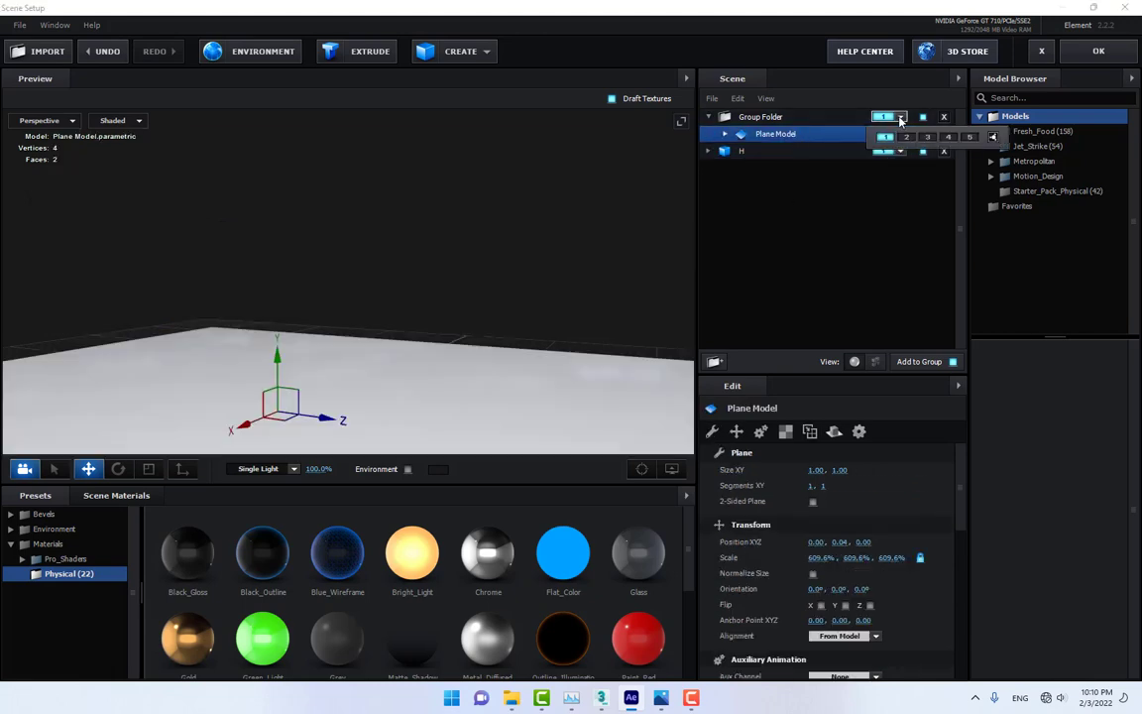
pyautogui.click(799, 117)
pyautogui.click(1095, 52)
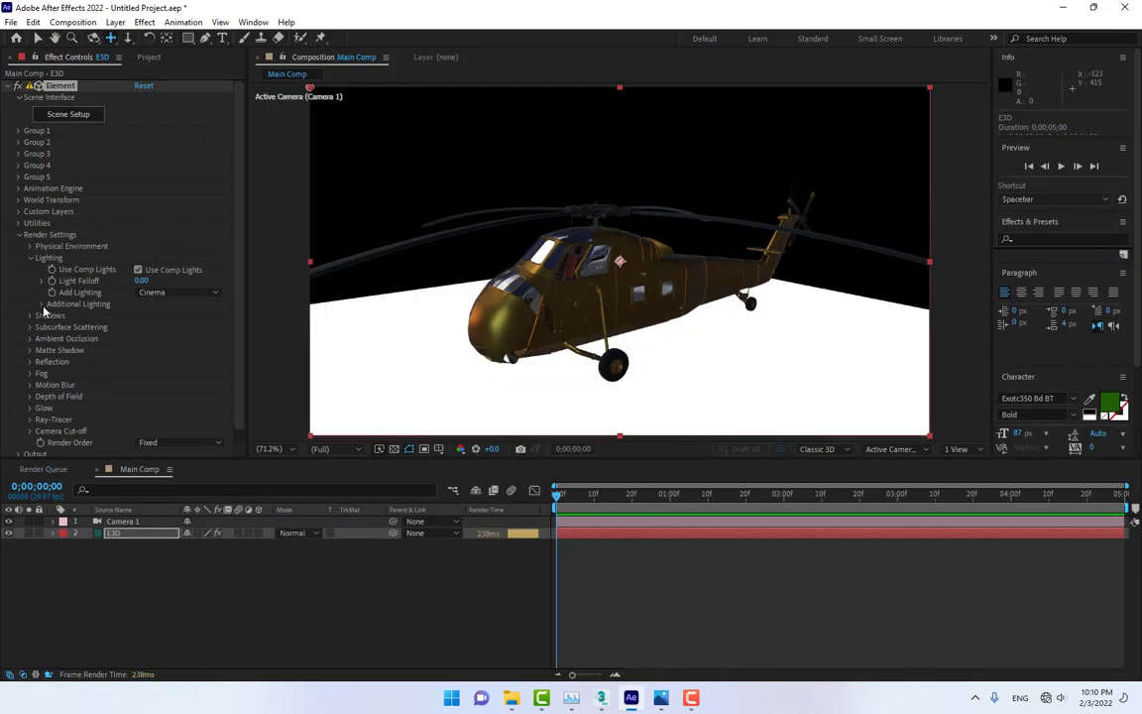
# Set Group 2's Position XY to 640, 359 and apply the Matte_Shadow material to the plane model.
pyautogui.click(17, 142)
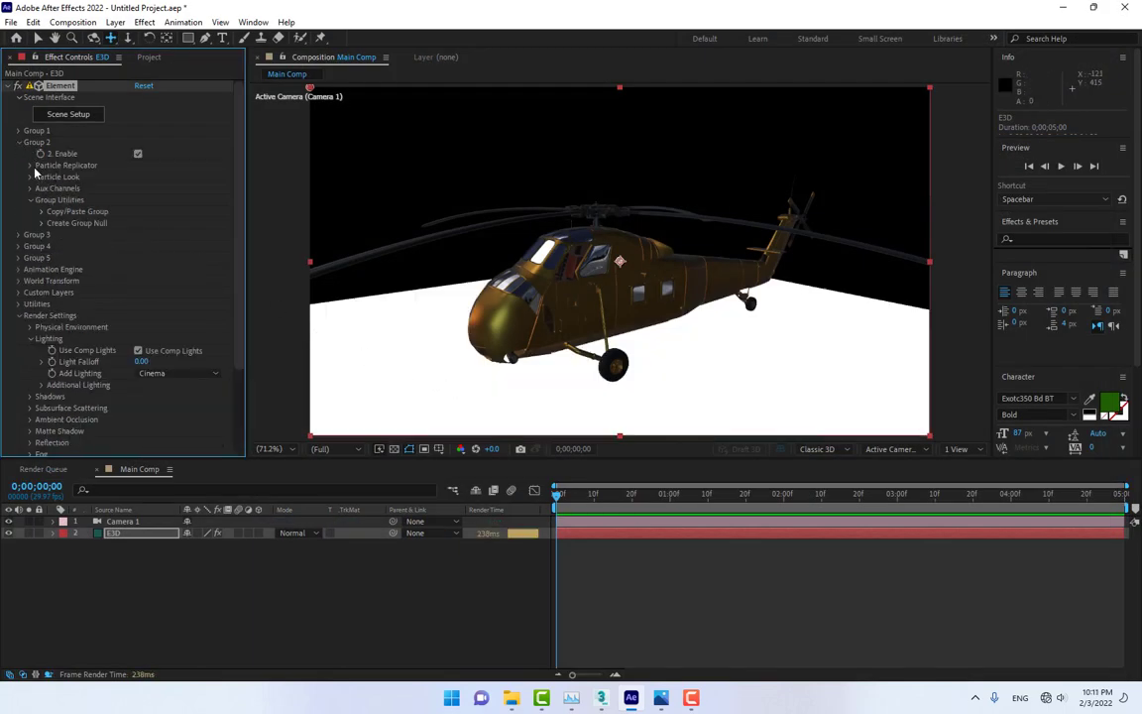
pyautogui.click(30, 166)
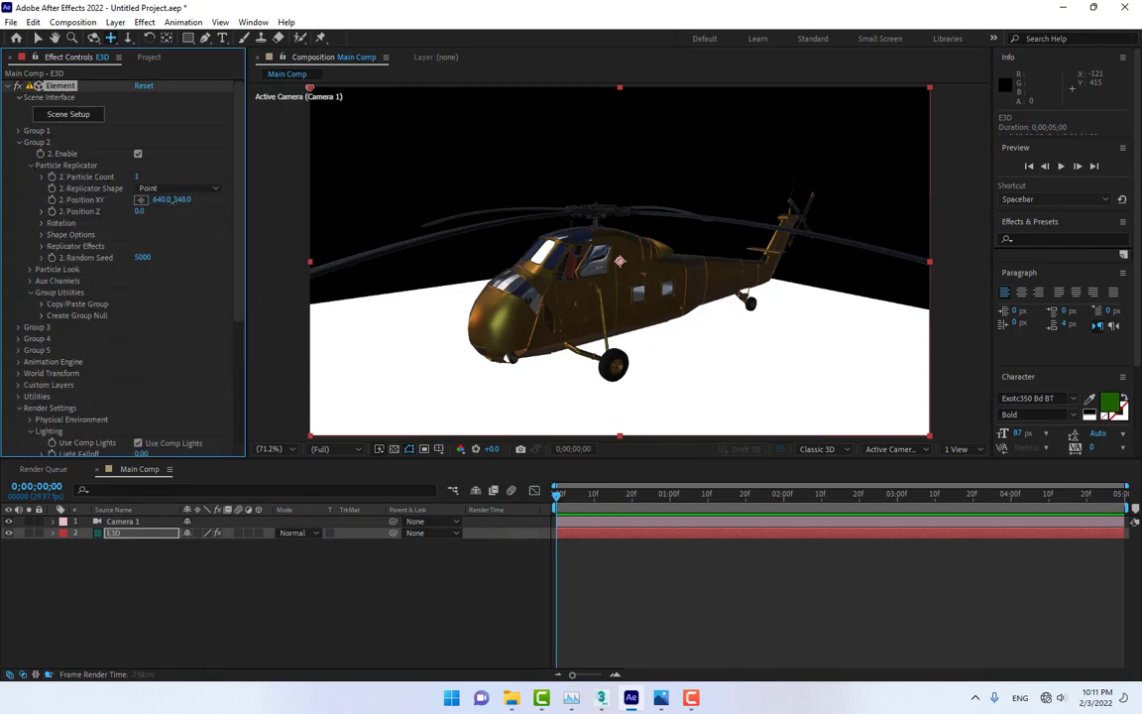
pyautogui.moveTo(174, 201)
pyautogui.mouseDown()
pyautogui.moveTo(164, 201)
pyautogui.moveTo(193, 199)
pyautogui.mouseUp()
pyautogui.moveTo(186, 201); pyautogui.dragTo(184, 201)
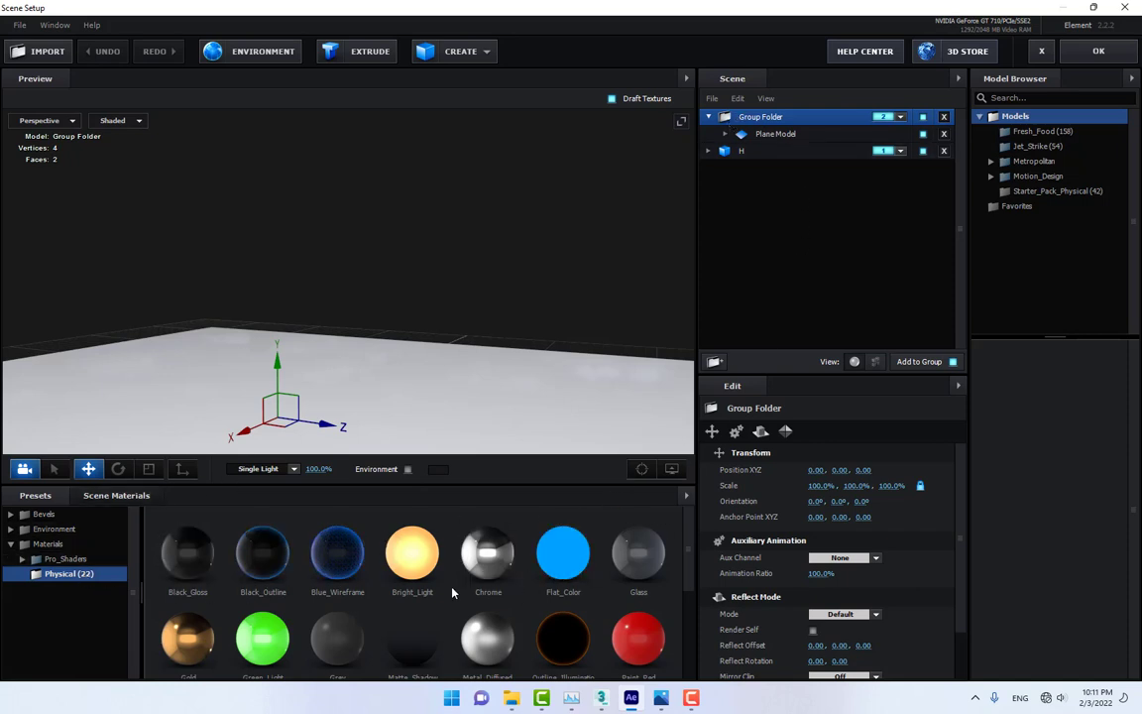
pyautogui.scroll(-2, 397, 595)
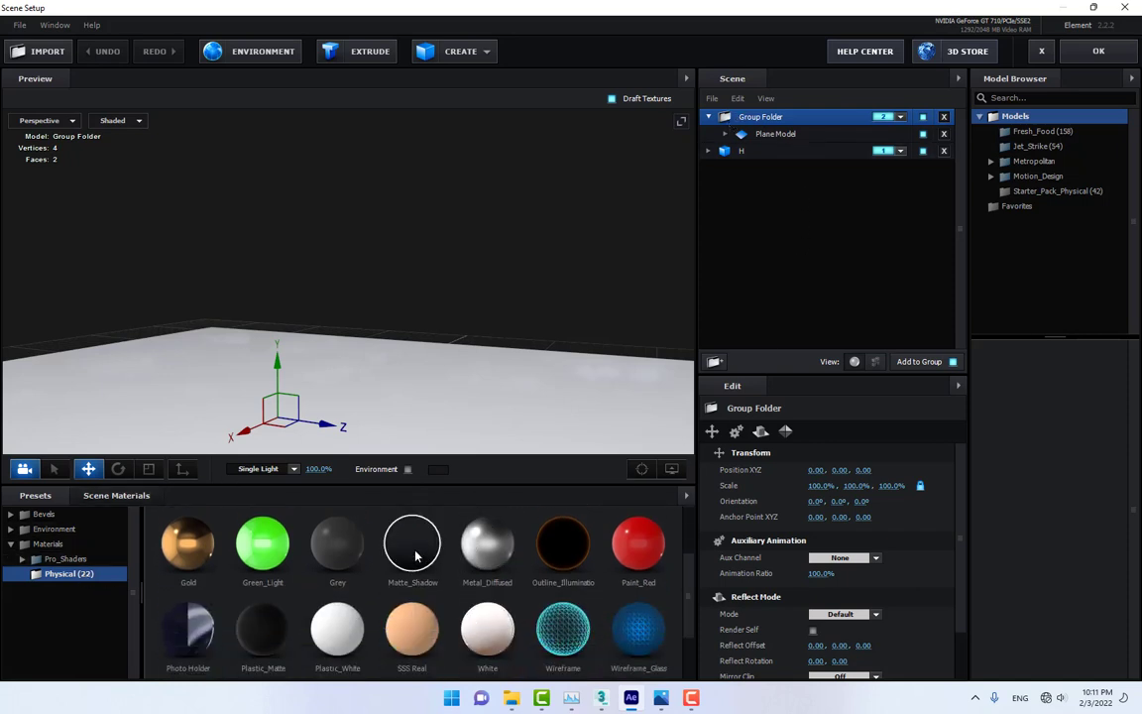
pyautogui.click(773, 139)
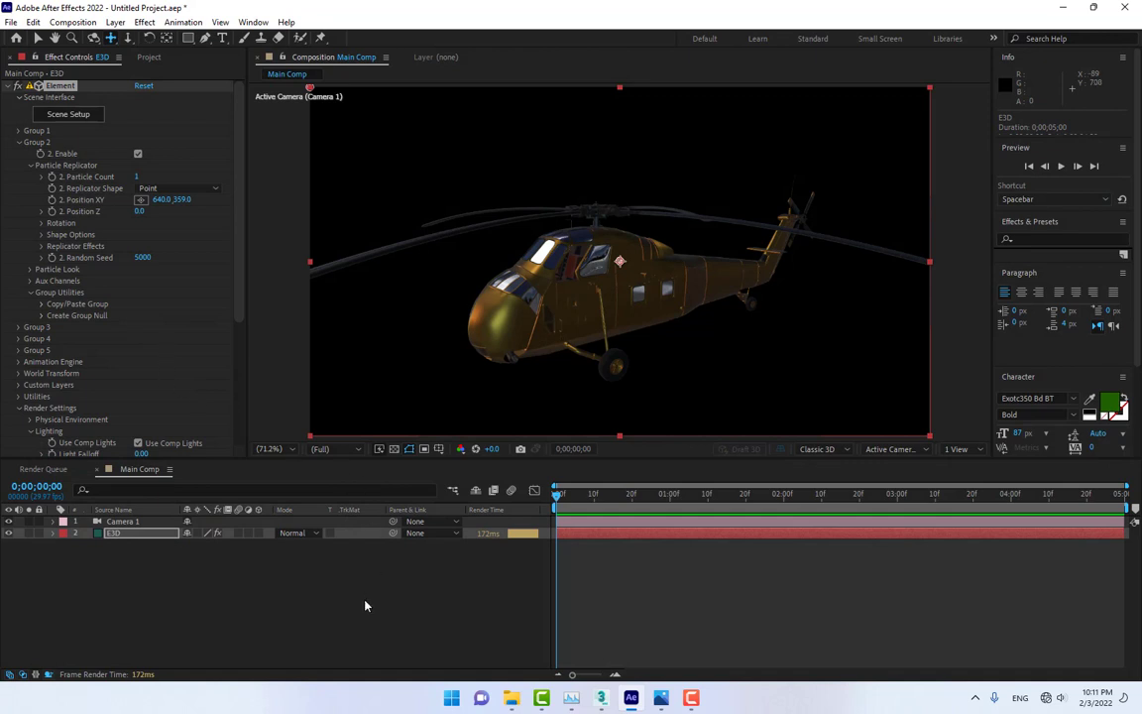
# Create a light gray-blue solid (8FA6BA) named bg and place it beneath the camera and E3D layers.
pyautogui.click(282, 618)
pyautogui.hotkey('ctrl', 'y')
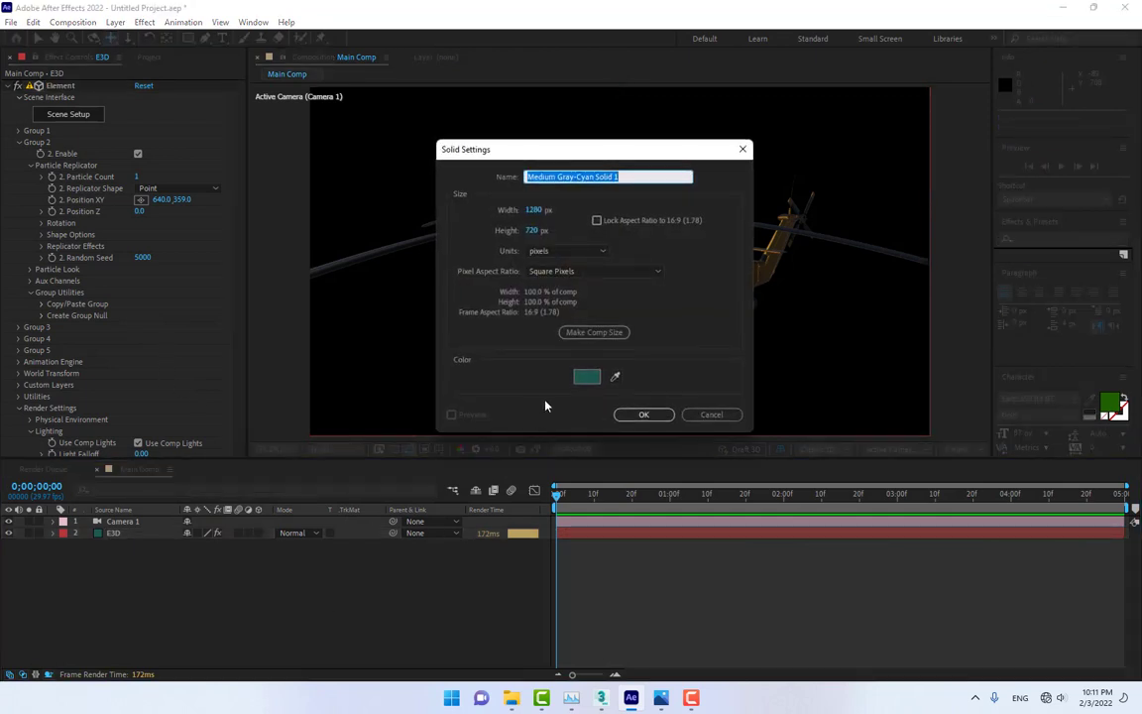
pyautogui.click(587, 377)
pyautogui.moveTo(945, 416); pyautogui.dragTo(945, 404)
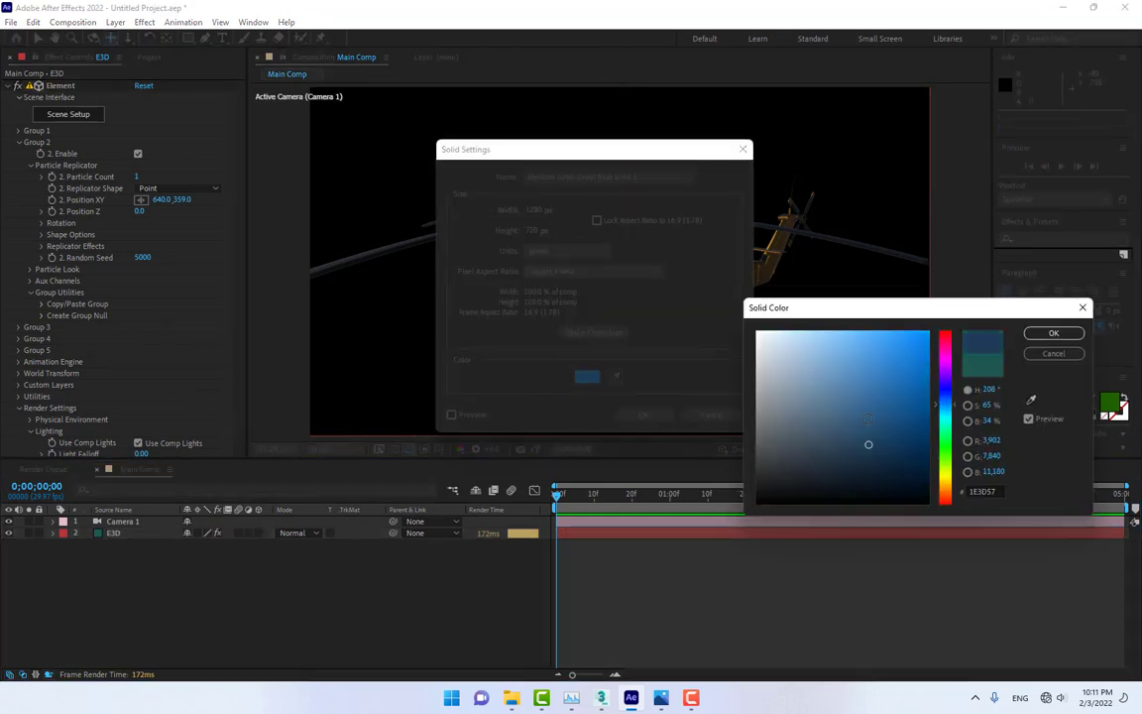
pyautogui.moveTo(878, 395); pyautogui.dragTo(787, 381)
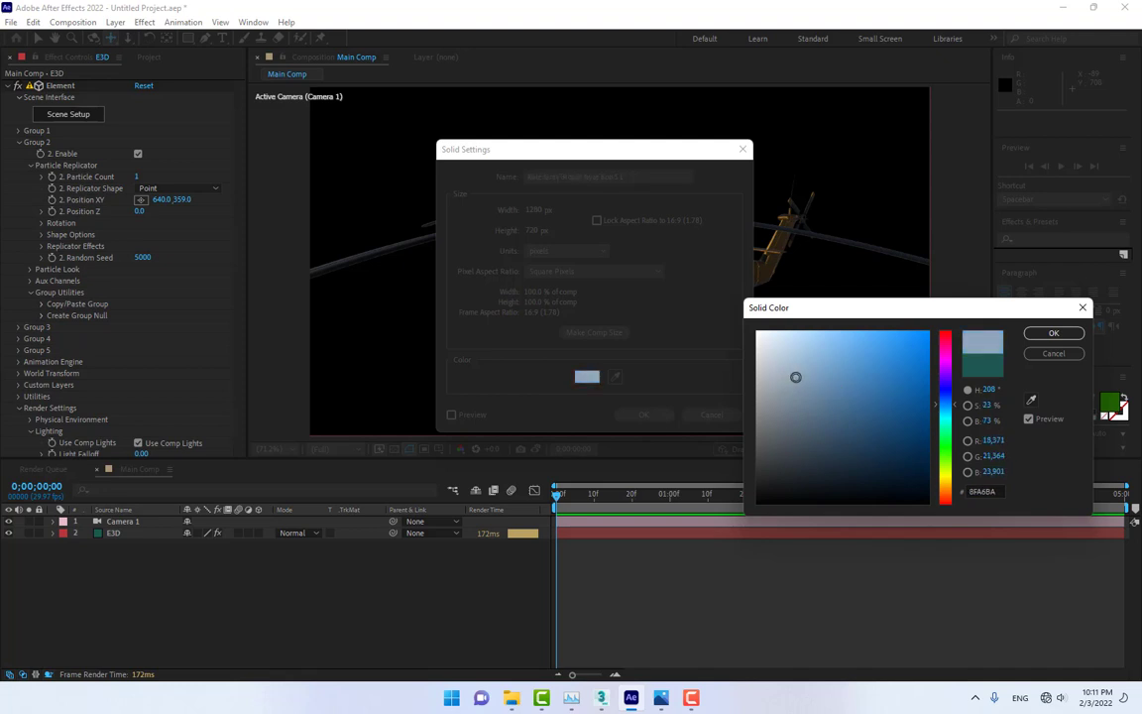
pyautogui.click(1037, 337)
pyautogui.moveTo(643, 180); pyautogui.dragTo(393, 193)
pyautogui.write('bg')
pyautogui.click(628, 415)
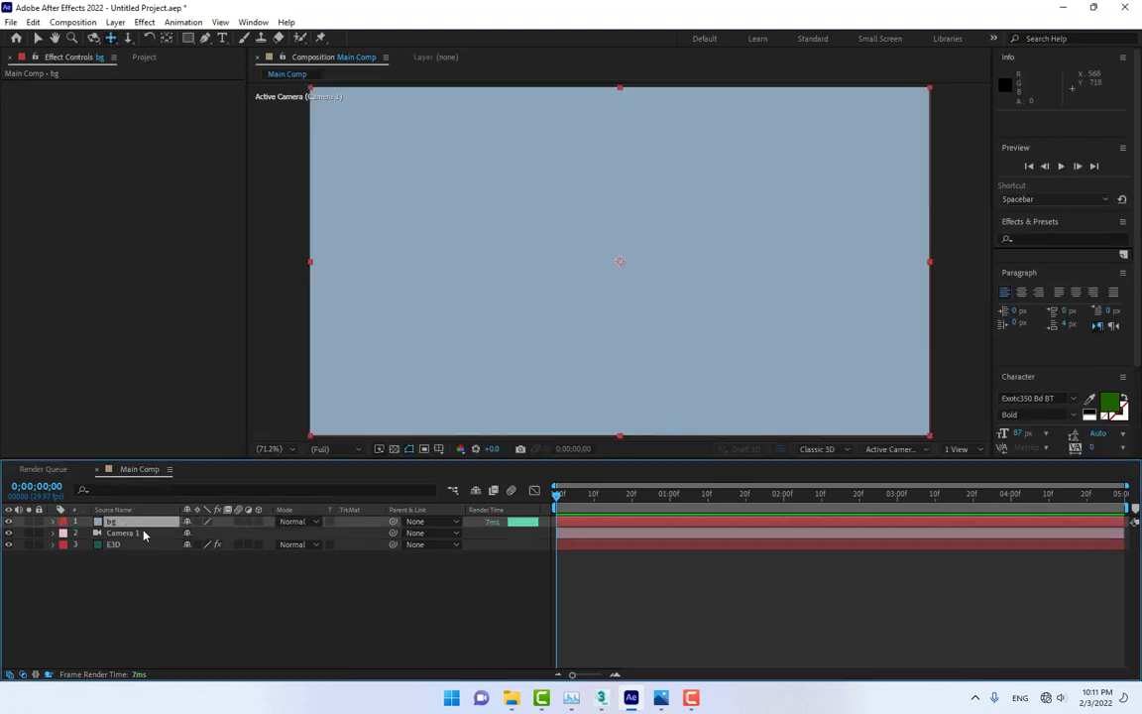
pyautogui.moveTo(140, 523); pyautogui.dragTo(136, 577)
# Enable ambient occlusion in the render settings of the E3D layer's Element effect.
pyautogui.click(121, 534)
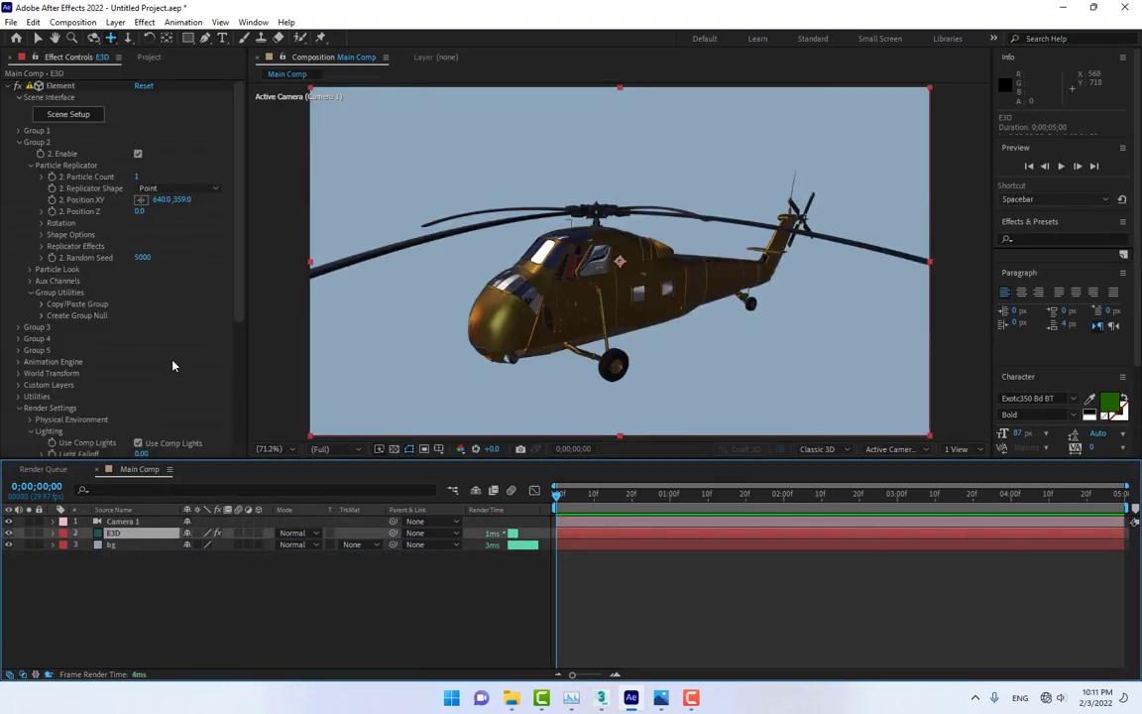
pyautogui.scroll(-5, 172, 366)
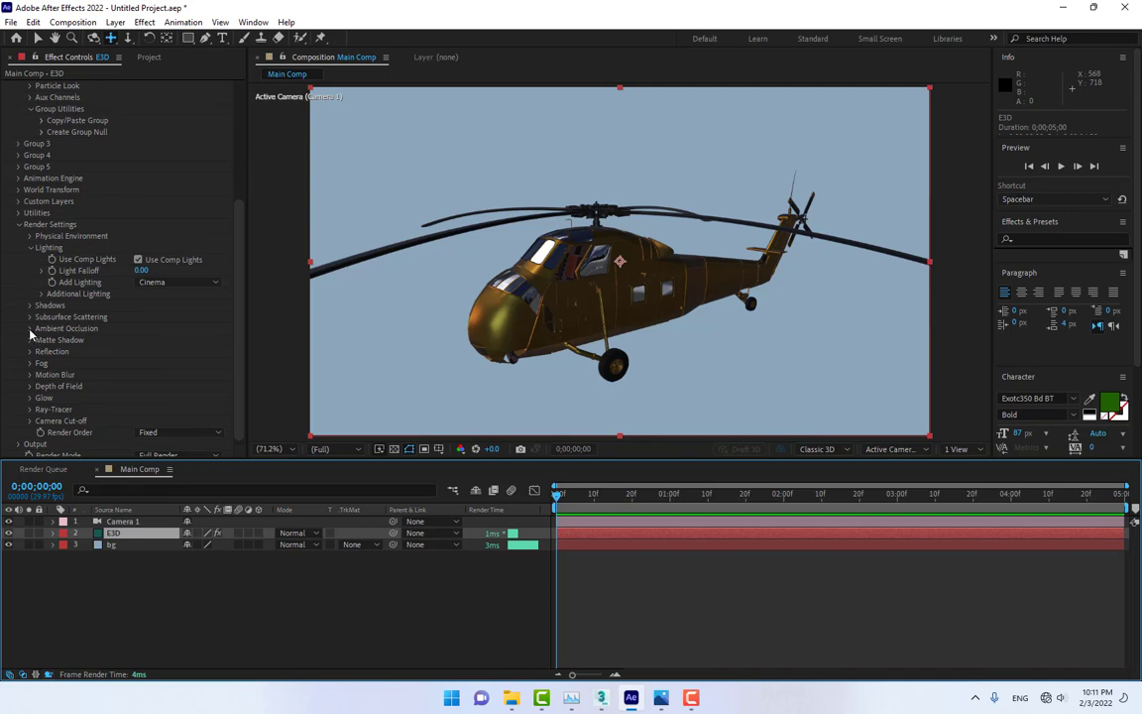
pyautogui.click(30, 329)
pyautogui.scroll(-1, 99, 318)
pyautogui.click(139, 289)
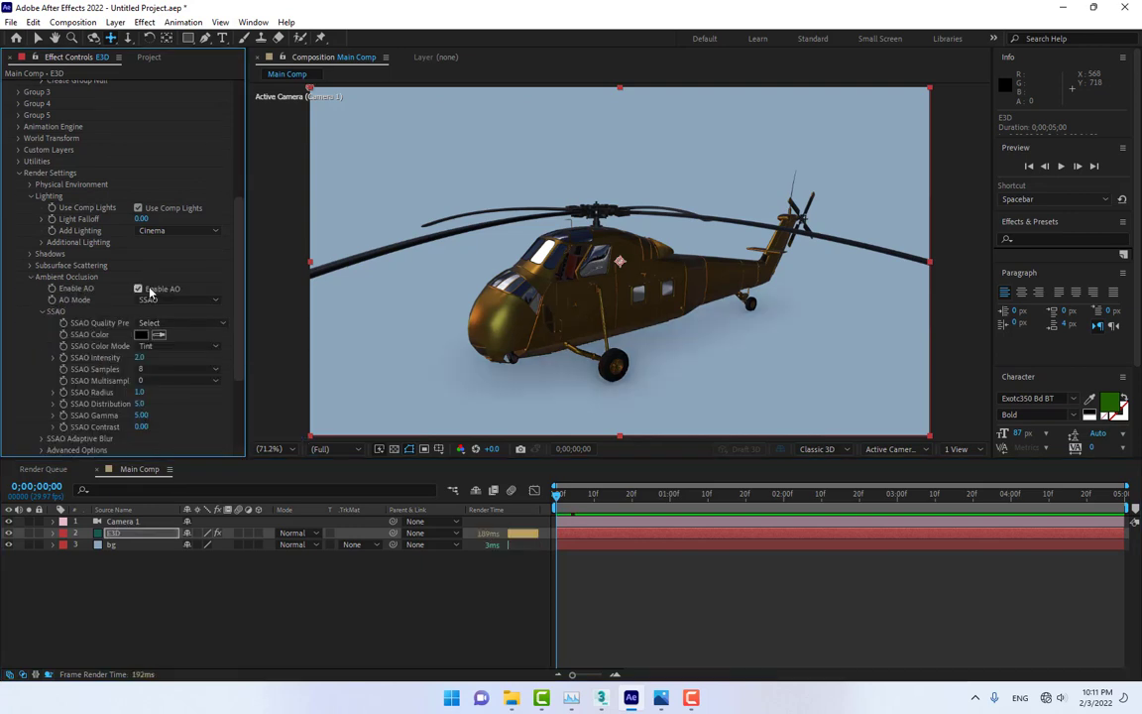
# Set the SSAO samples to 64 and the SSAO intensity to 5.9.
pyautogui.moveTo(139, 360); pyautogui.dragTo(192, 360)
pyautogui.click(173, 370)
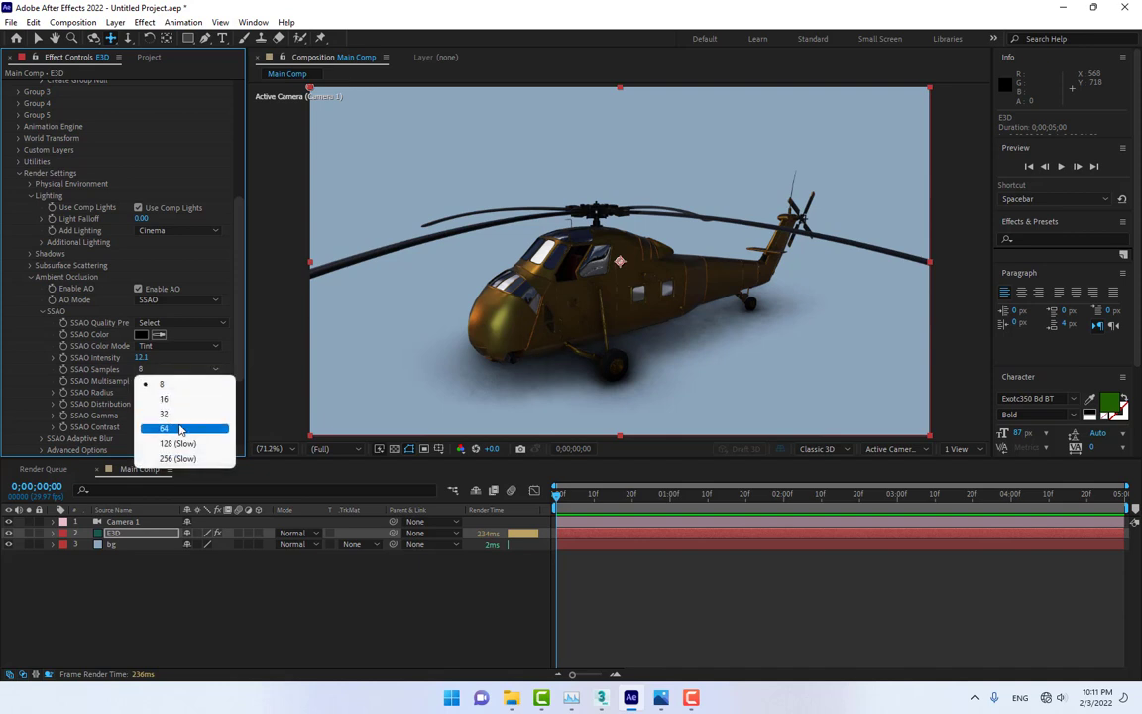
pyautogui.click(179, 428)
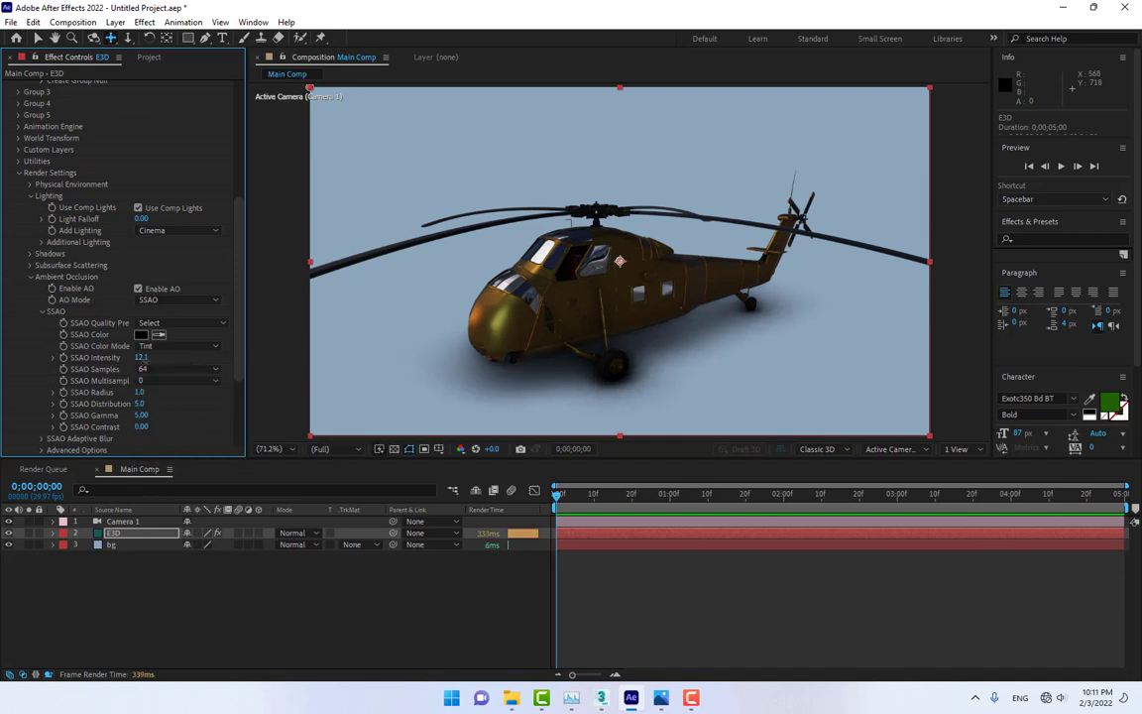
pyautogui.moveTo(145, 360); pyautogui.dragTo(108, 360)
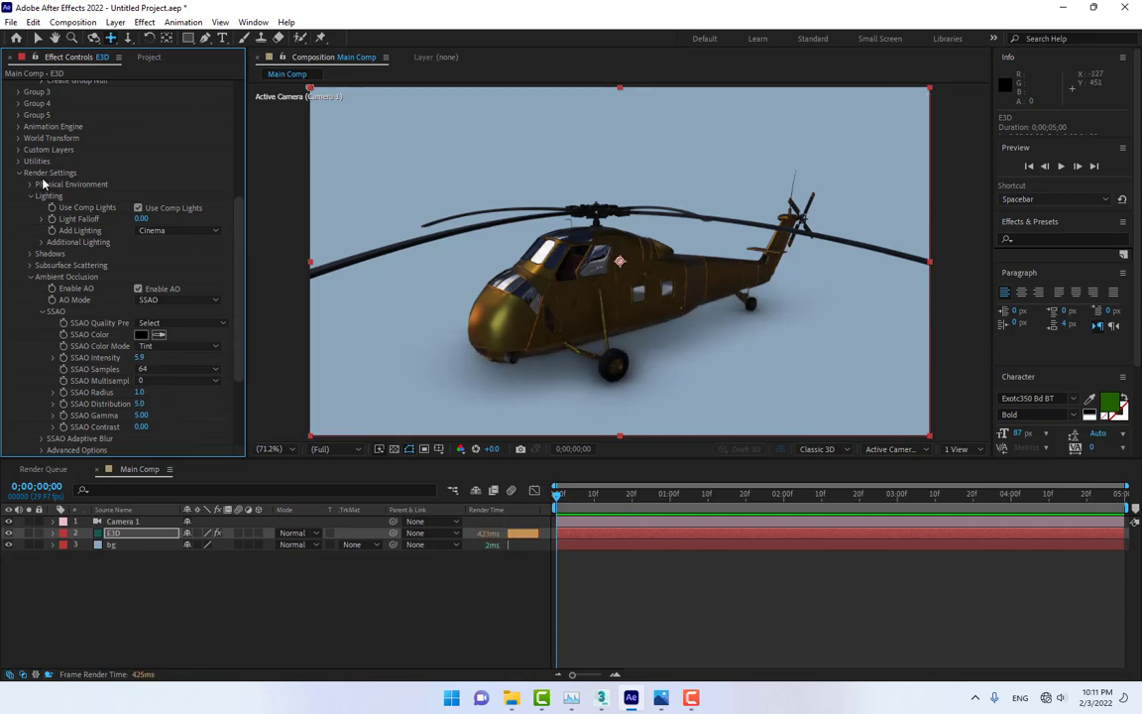
# Rotate the E3D layer's additional lighting to about X 169°, Y -19° and Z -8°.
pyautogui.scroll(3, 50, 219)
pyautogui.scroll(-1, 54, 242)
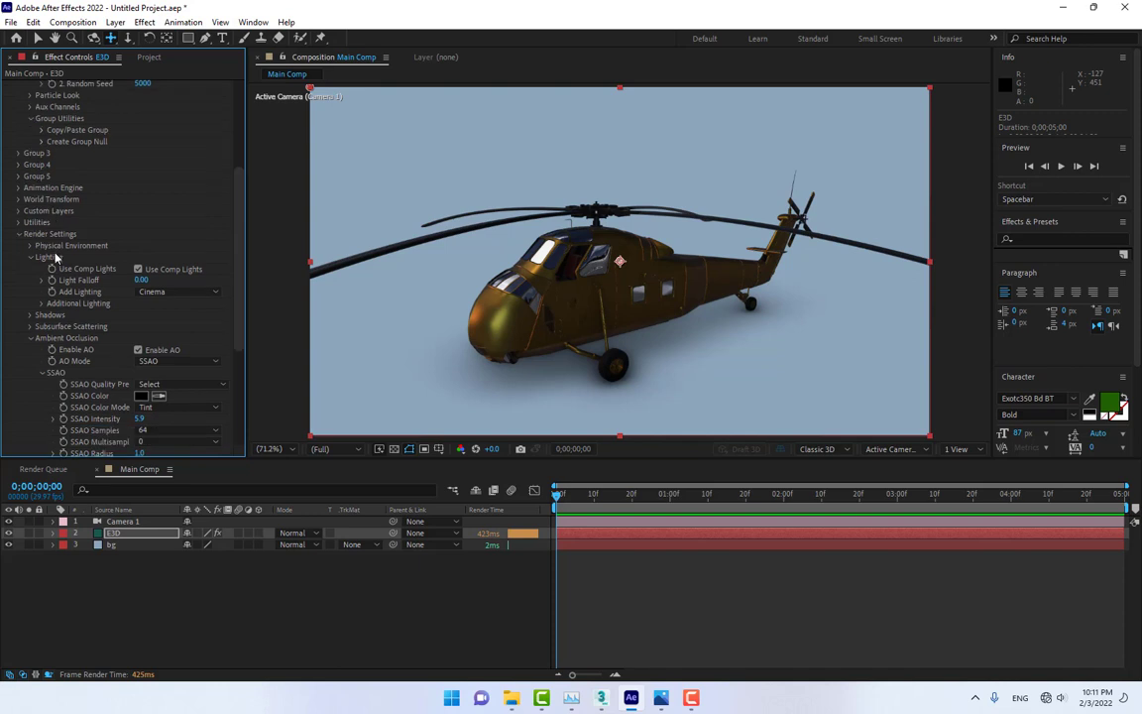
pyautogui.click(42, 304)
pyautogui.click(54, 327)
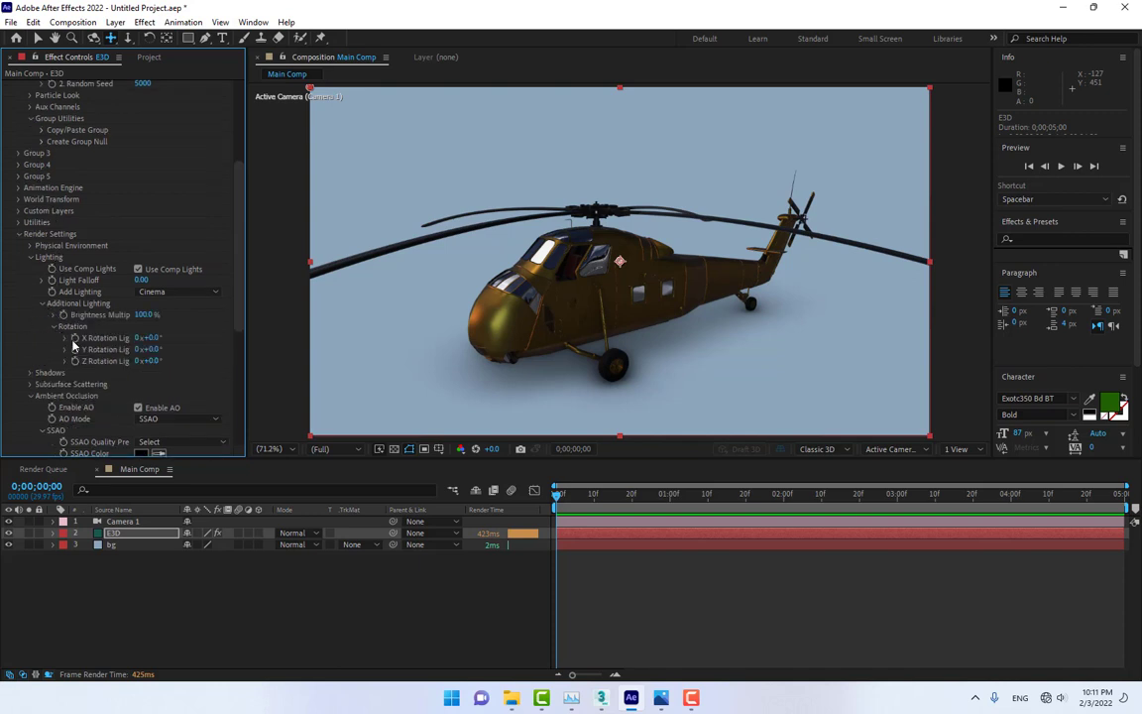
pyautogui.moveTo(154, 338); pyautogui.dragTo(149, 362)
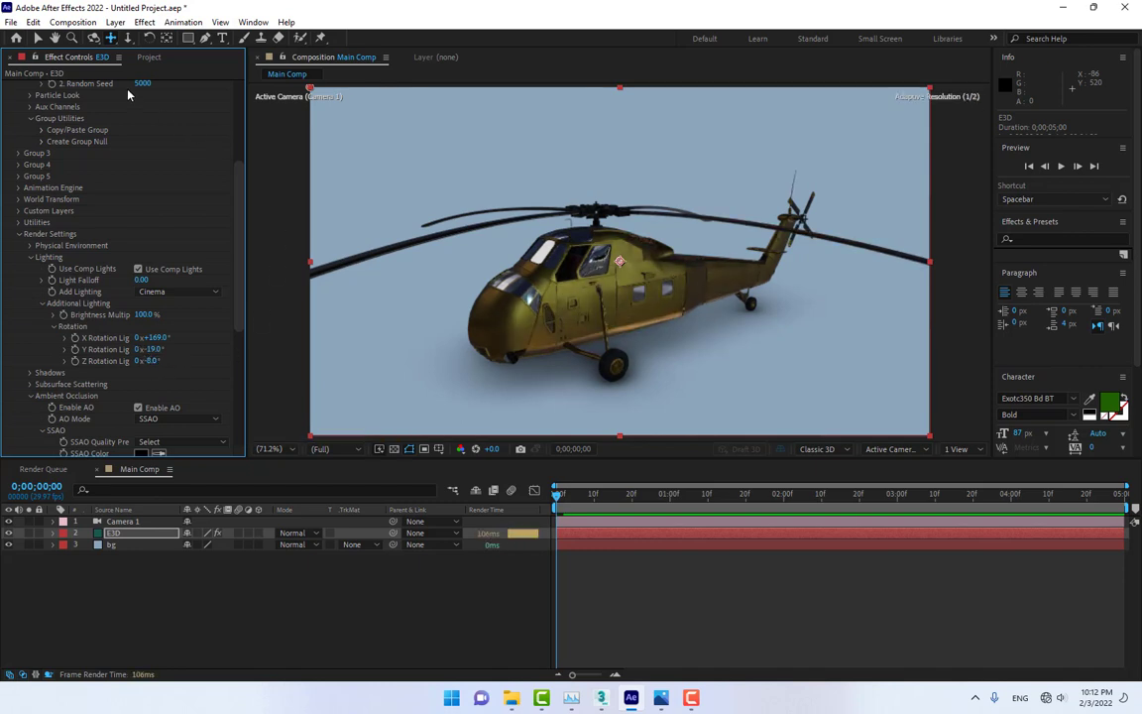
# Orbit and pan the camera to a lower three-quarter view of the helicopter, at position about 74, 245, 567.
pyautogui.click(94, 39)
pyautogui.moveTo(470, 340); pyautogui.dragTo(549, 240)
pyautogui.click(112, 38)
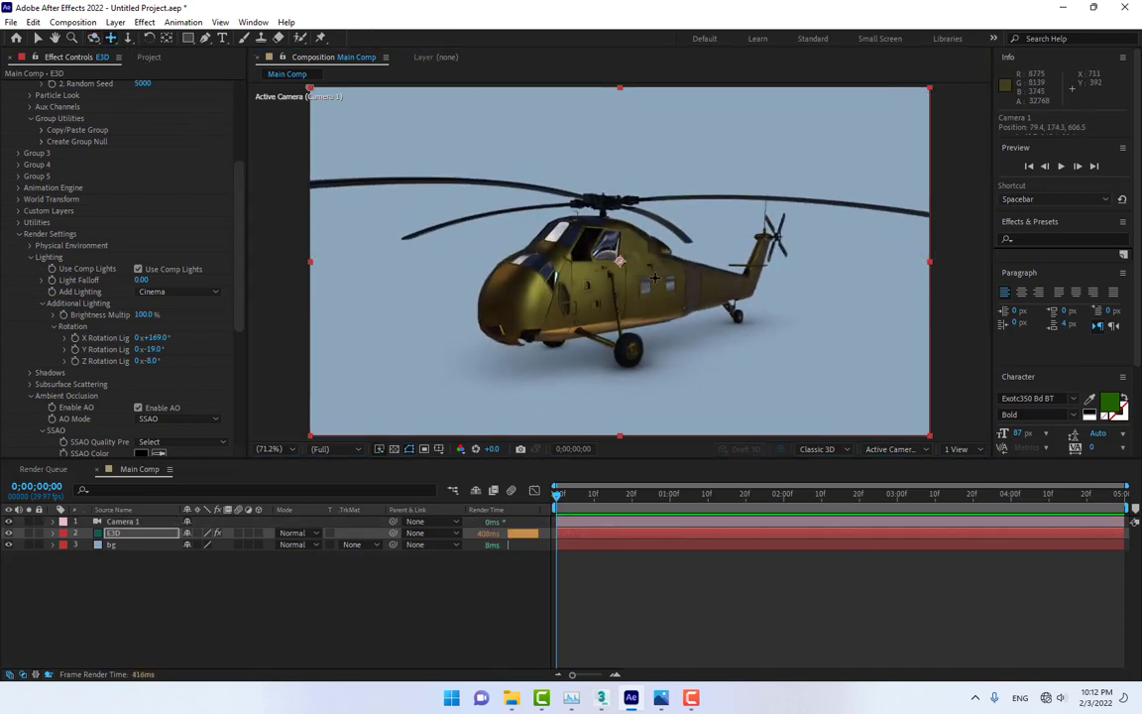
pyautogui.moveTo(655, 279); pyautogui.dragTo(491, 268)
pyautogui.click(94, 38)
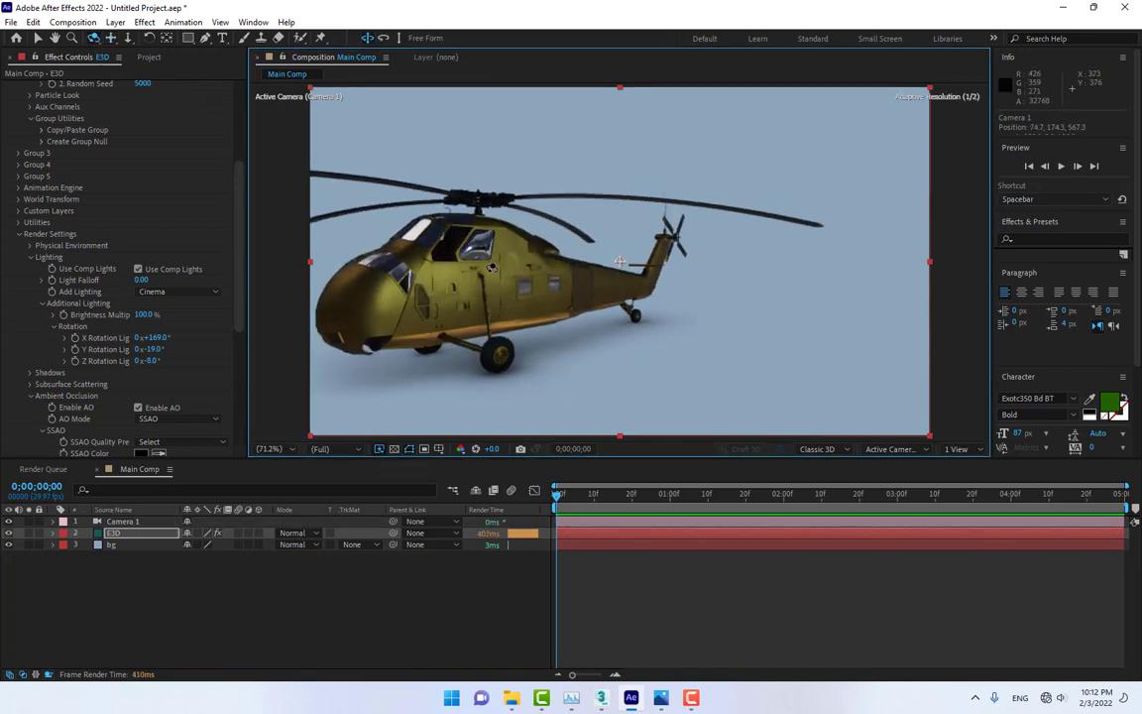
pyautogui.moveTo(620, 261); pyautogui.dragTo(620, 261)
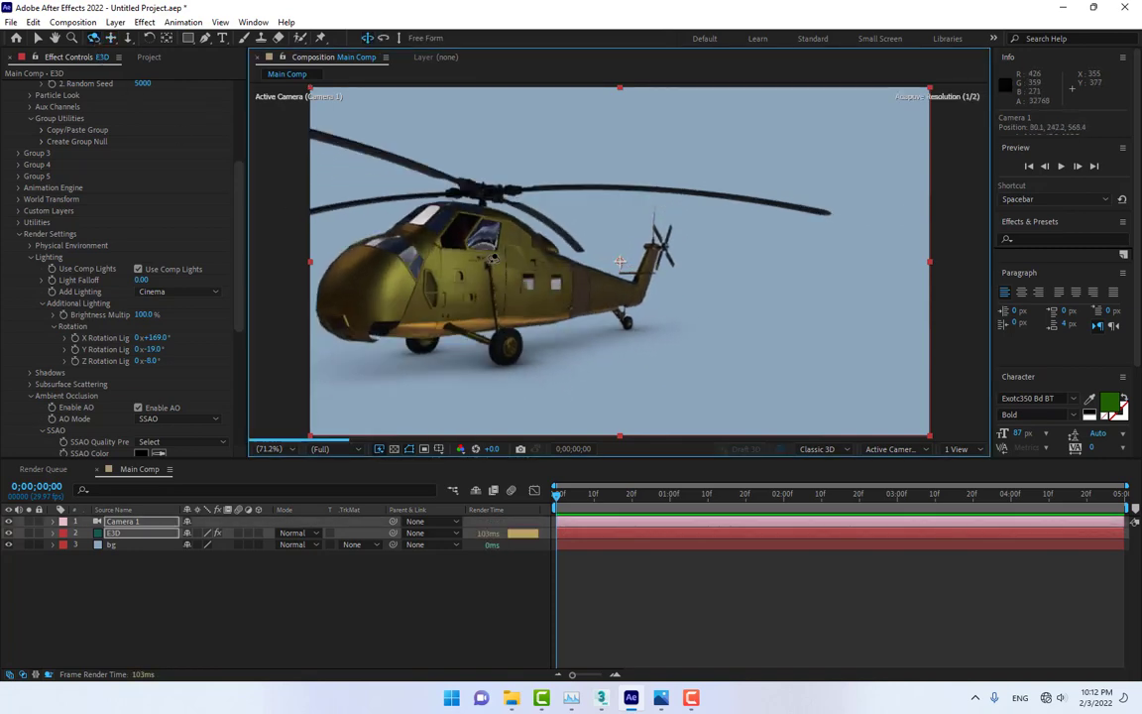
pyautogui.moveTo(494, 259); pyautogui.dragTo(554, 317)
pyautogui.click(111, 38)
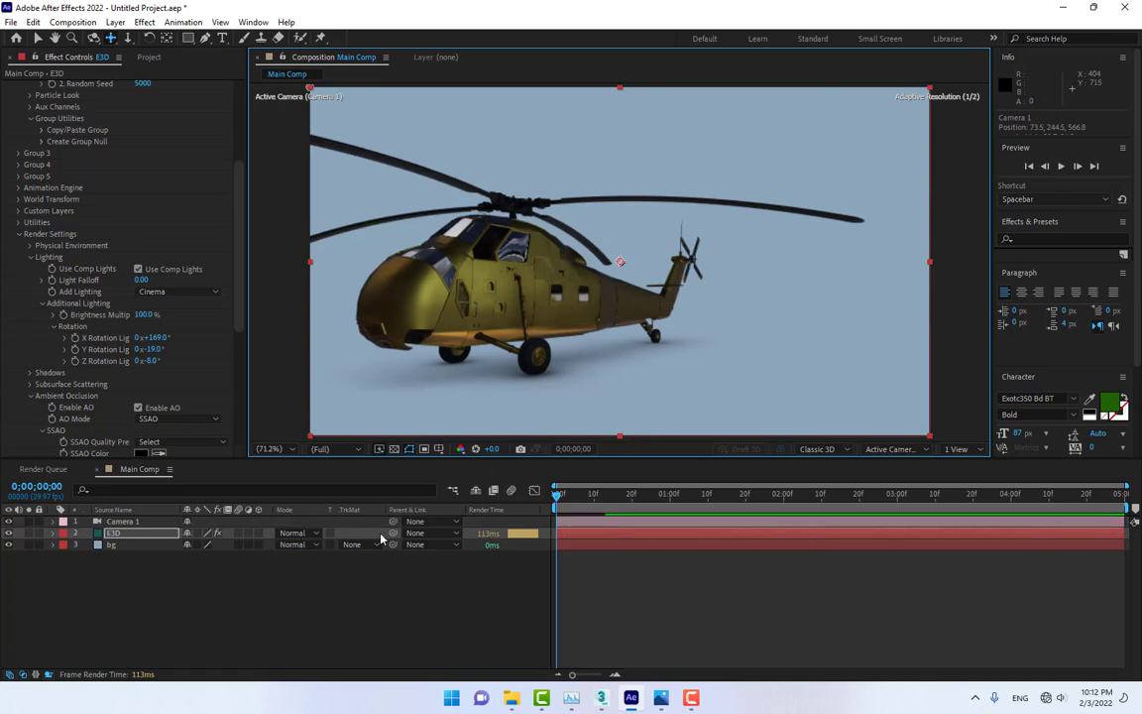
# Recolor the bg solid to a muted teal (8DB9BC).
pyautogui.click(145, 545)
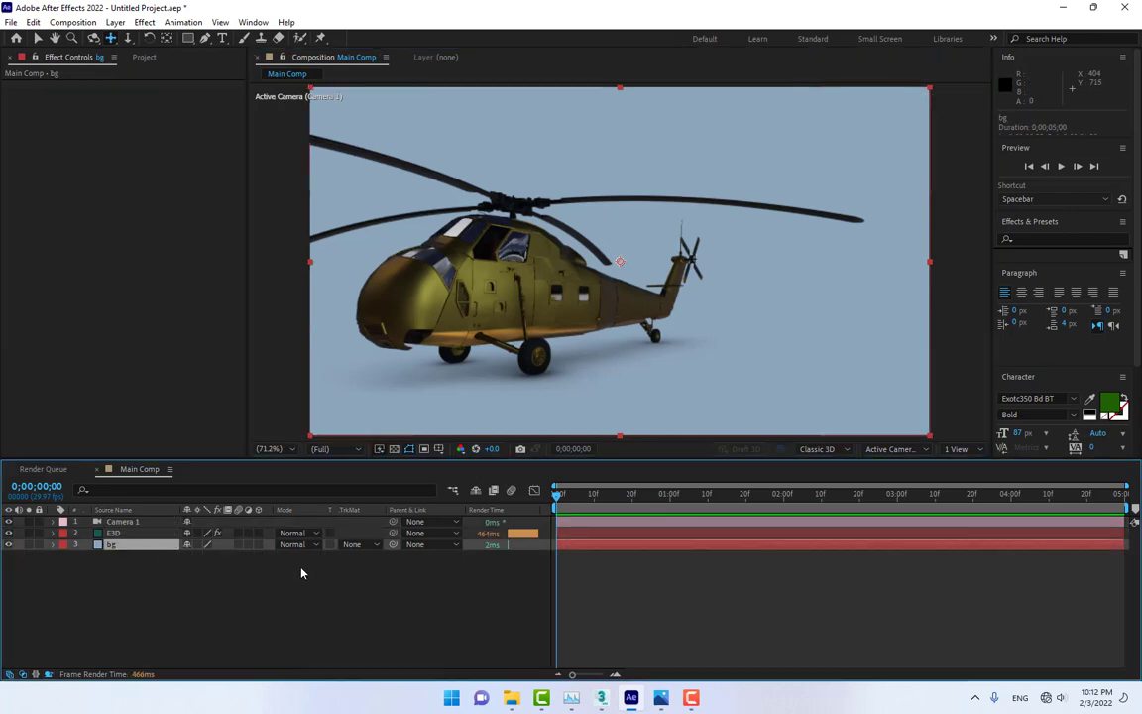
pyautogui.hotkey('ctrl', 'shift', 'y')
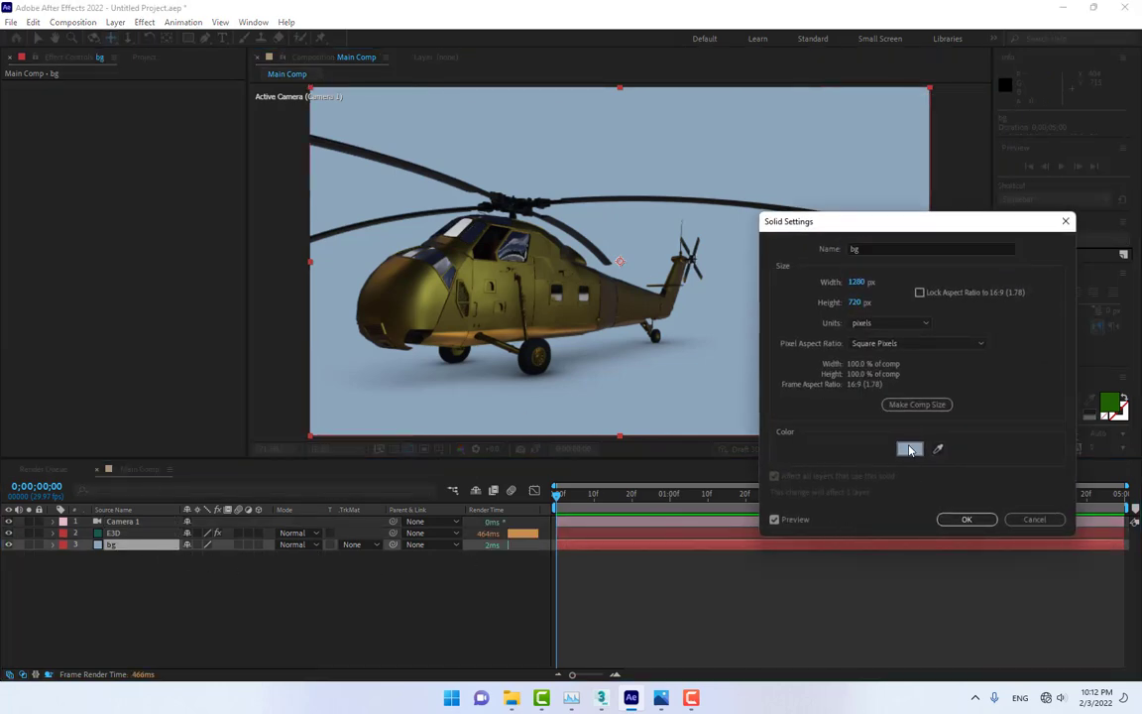
pyautogui.click(909, 449)
pyautogui.moveTo(946, 403)
pyautogui.mouseDown()
pyautogui.moveTo(946, 341)
pyautogui.moveTo(951, 506)
pyautogui.moveTo(958, 401)
pyautogui.moveTo(953, 421)
pyautogui.mouseUp()
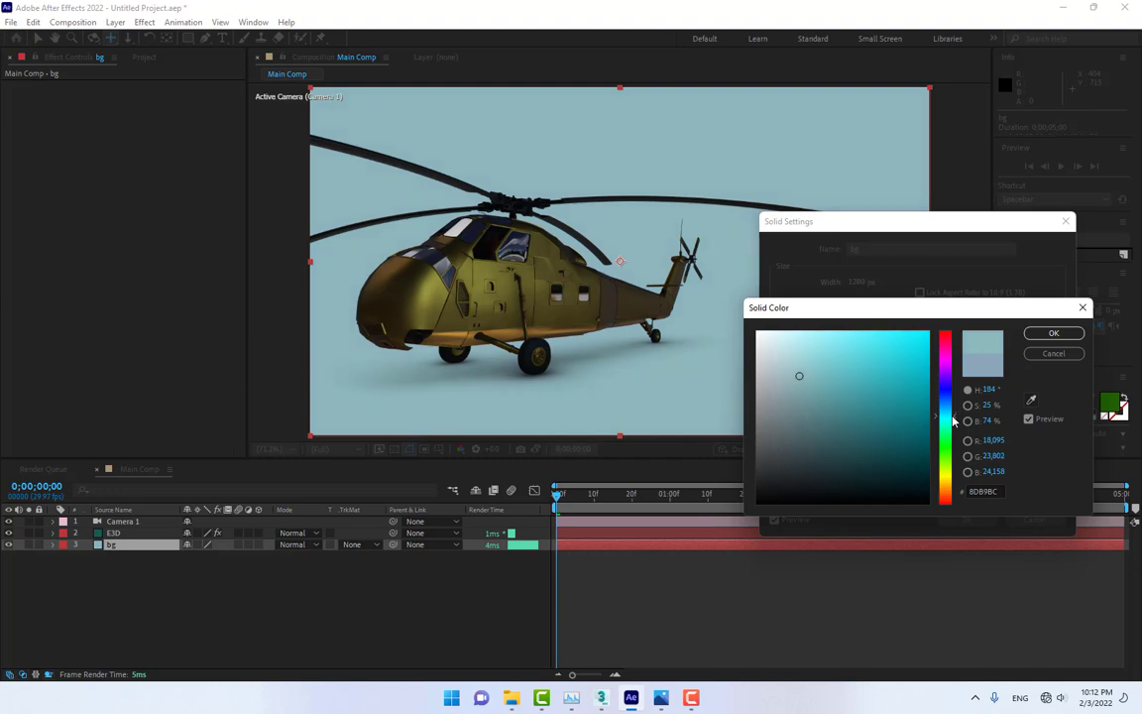
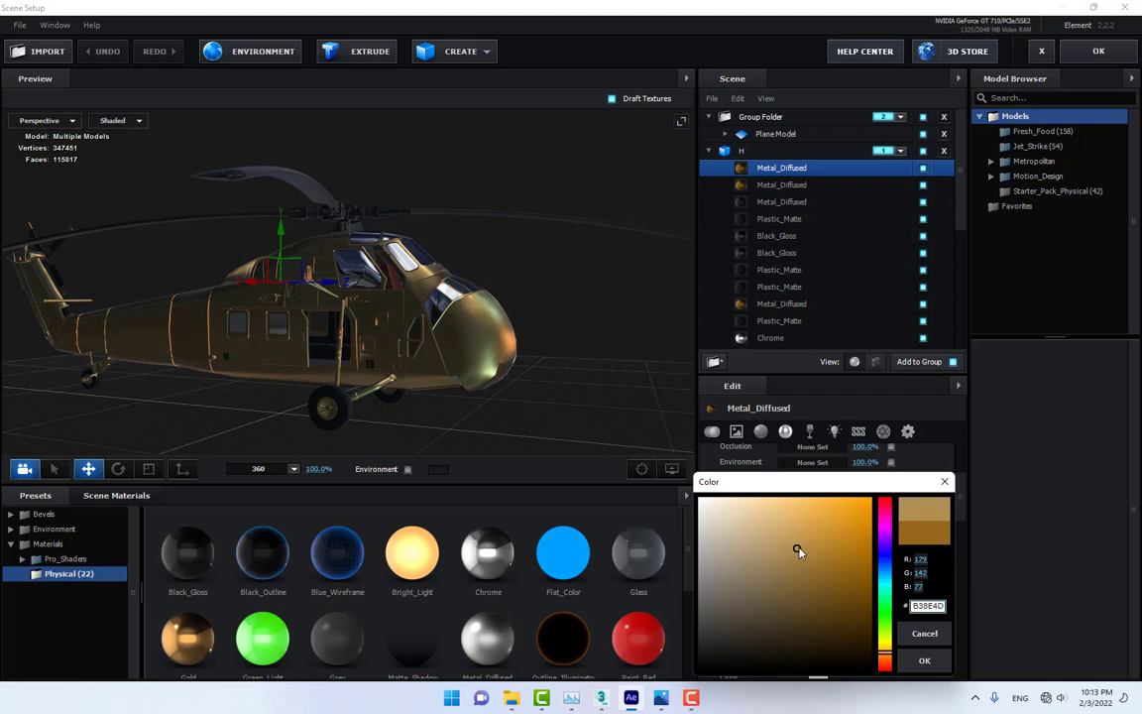
# Try a green reflectivity color on the helicopter's first Metal_Diffused material and undo the change in the composition.
pyautogui.moveTo(882, 650)
pyautogui.mouseDown()
pyautogui.moveTo(894, 591)
pyautogui.moveTo(895, 624)
pyautogui.mouseUp()
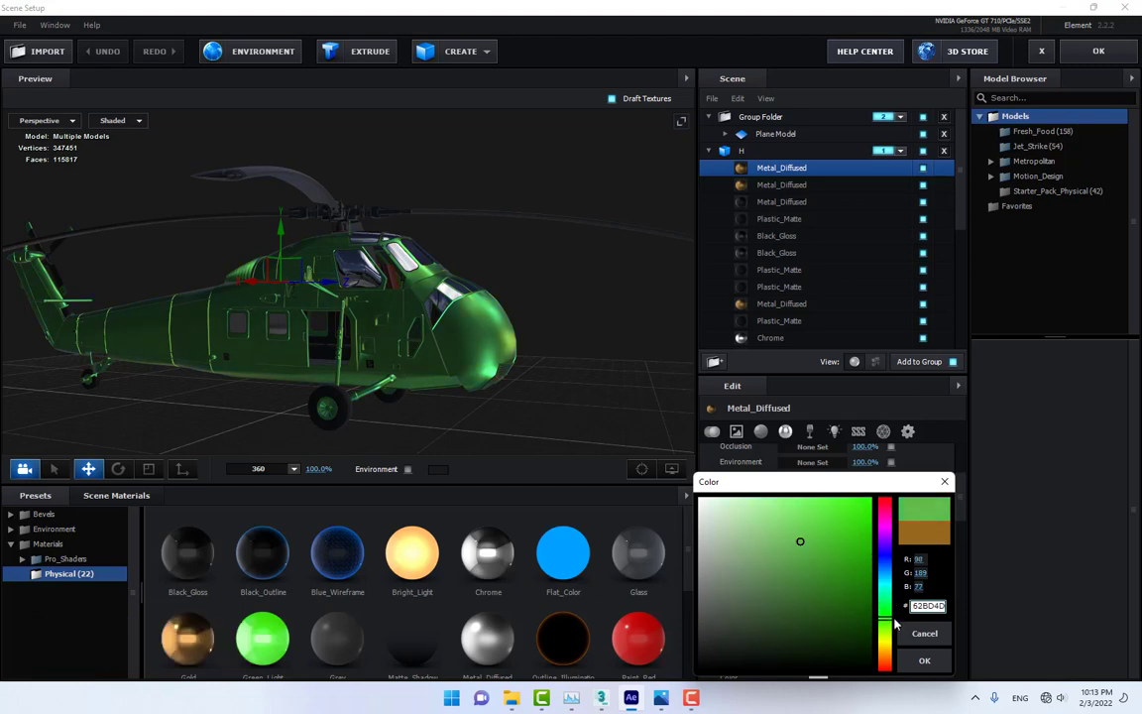
pyautogui.moveTo(797, 546)
pyautogui.mouseDown()
pyautogui.moveTo(770, 575)
pyautogui.moveTo(798, 585)
pyautogui.moveTo(808, 571)
pyautogui.moveTo(799, 562)
pyautogui.mouseUp()
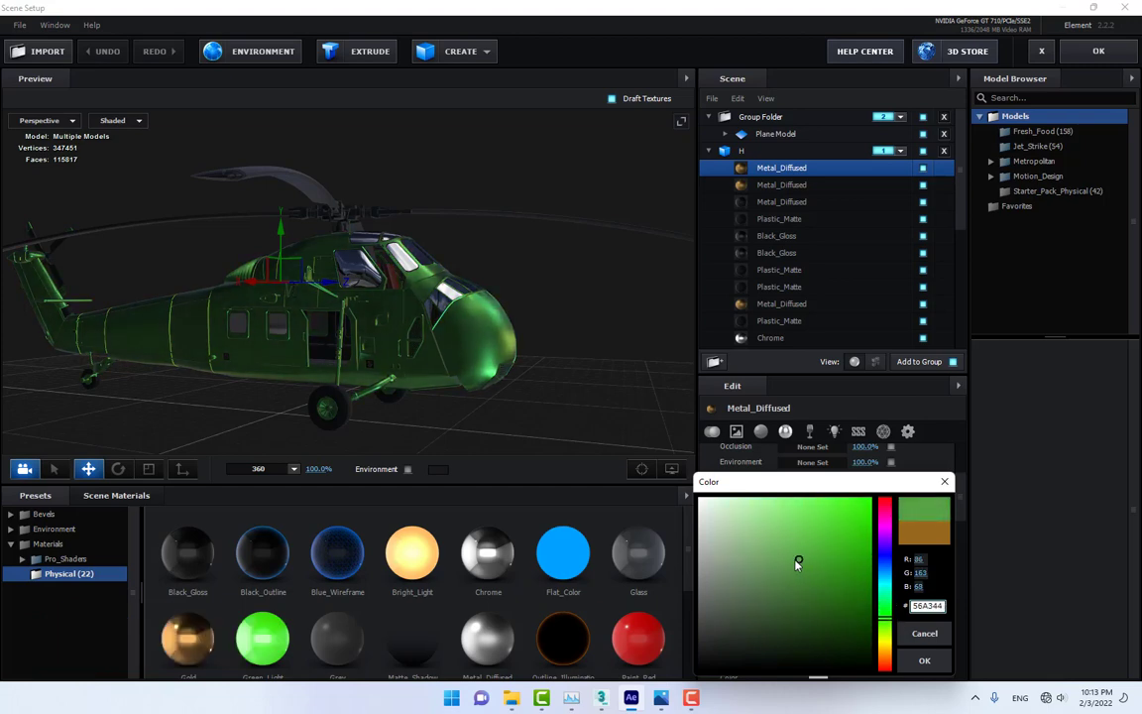
pyautogui.click(888, 631)
pyautogui.moveTo(888, 630); pyautogui.dragTo(887, 621)
pyautogui.click(924, 659)
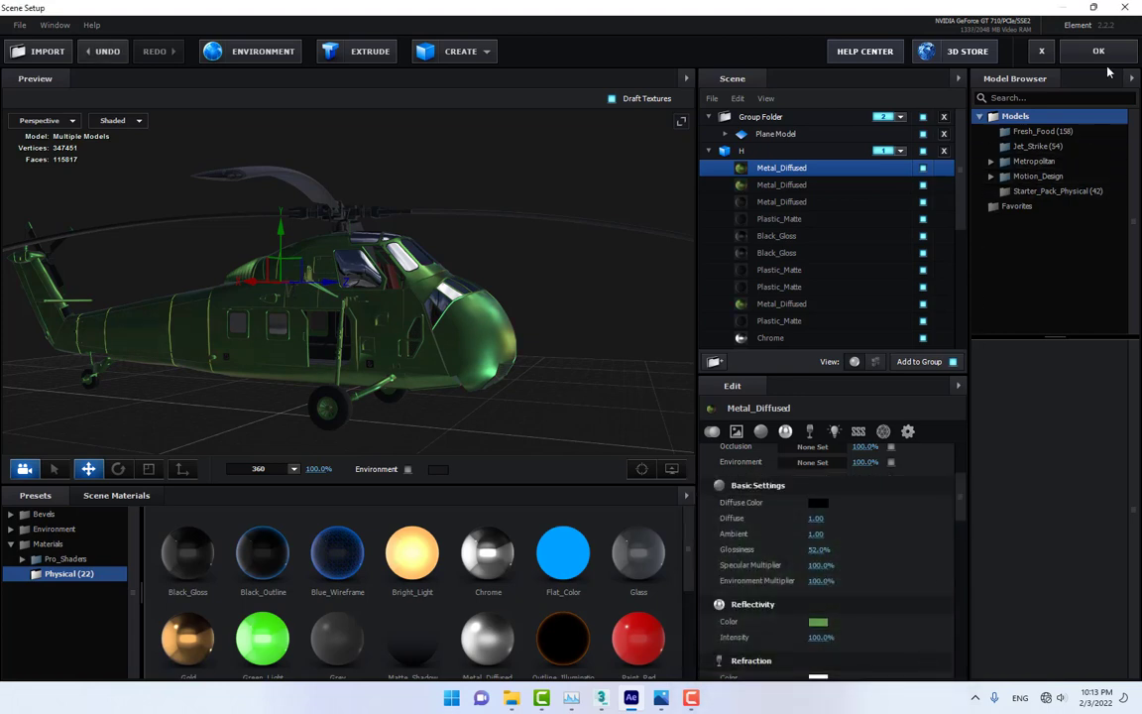
pyautogui.press('Return')
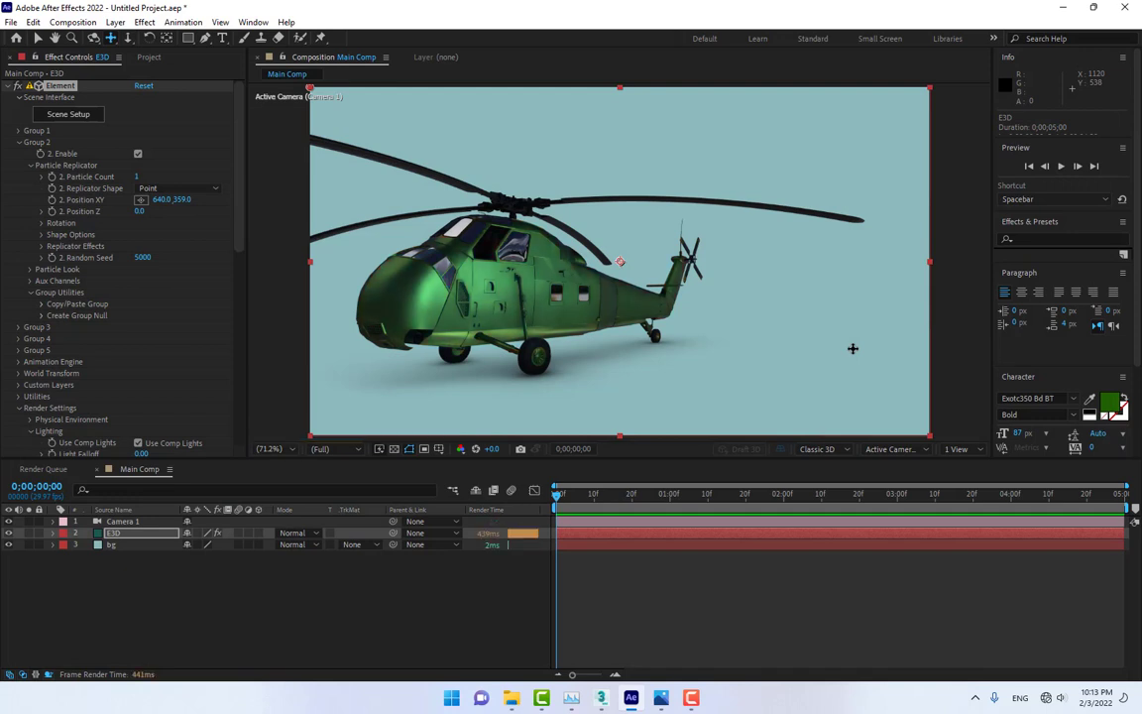
pyautogui.hotkey('ctrl', 'z')
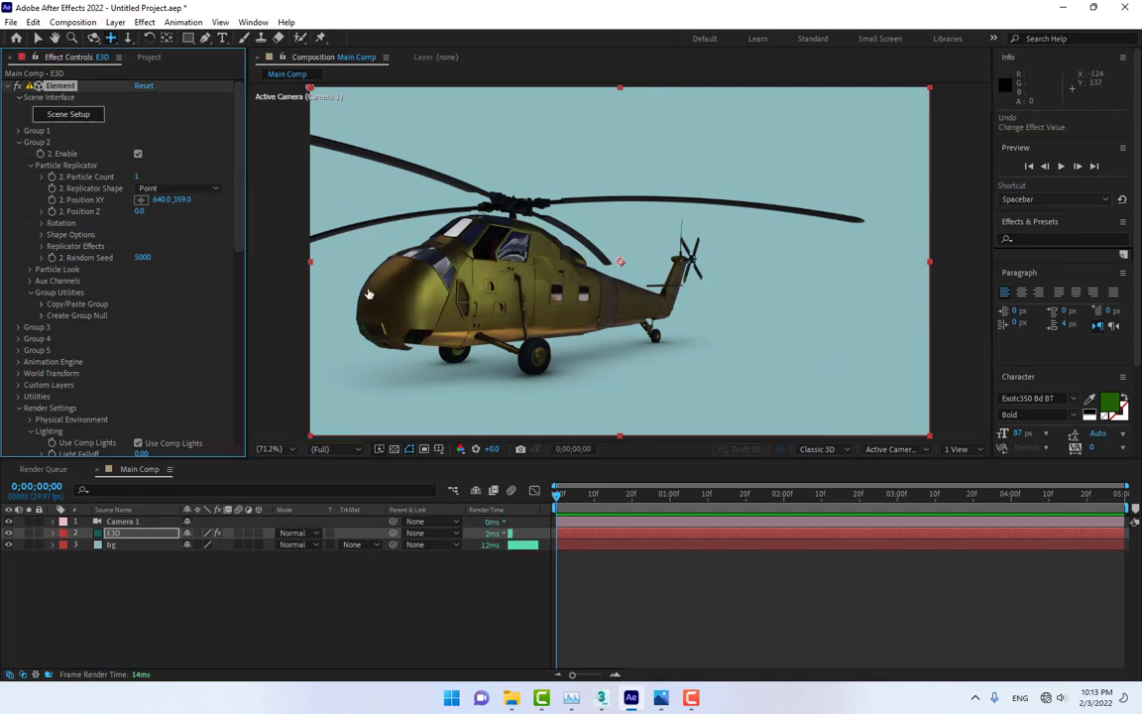
# Consult the HUS1_01.jpg reference photo and set the first Metal_Diffused material's reflectivity color to orange (CD6910).
pyautogui.click(660, 698)
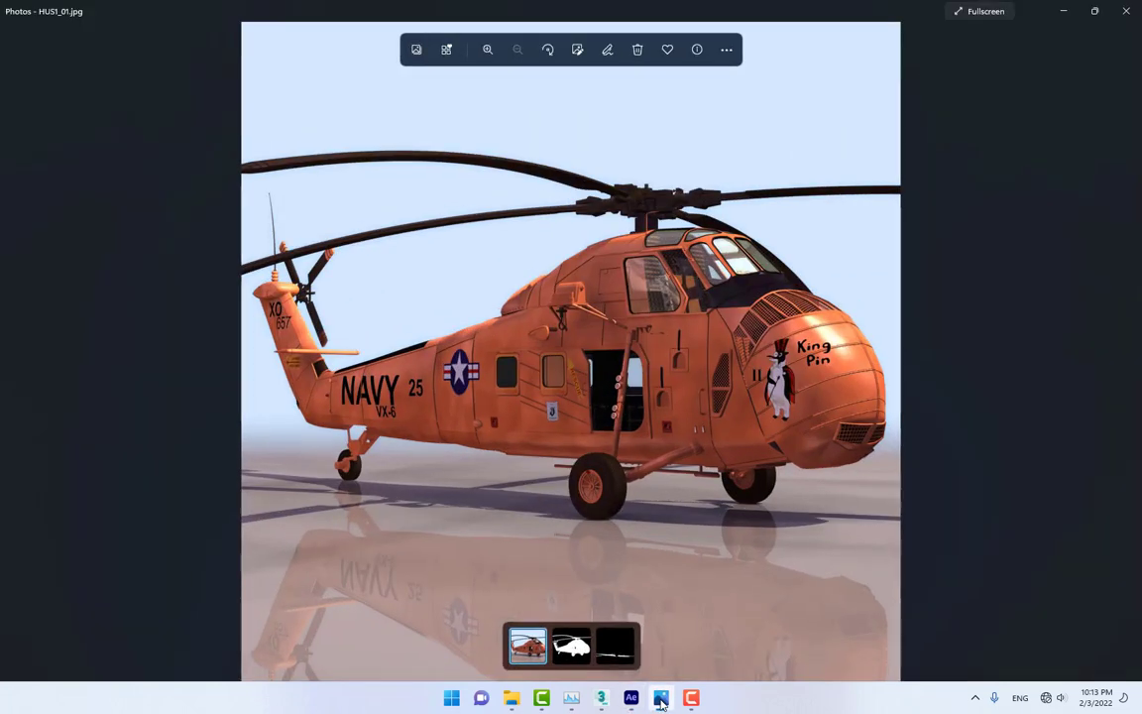
pyautogui.click(660, 699)
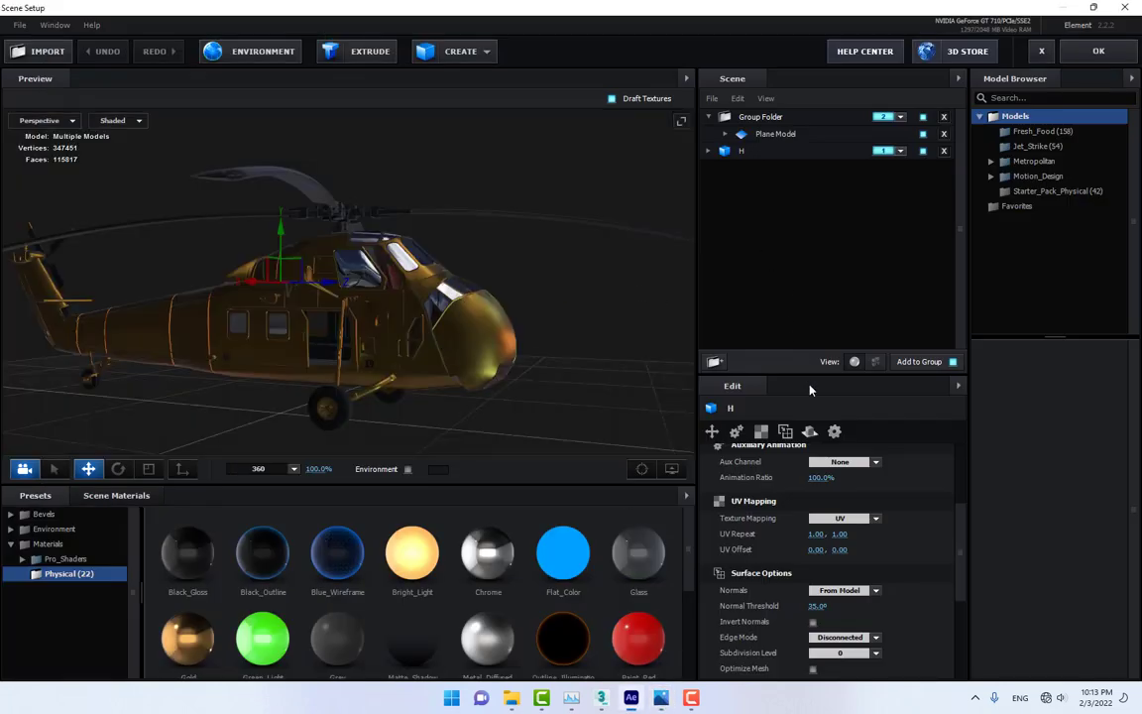
pyautogui.click(709, 151)
pyautogui.click(773, 167)
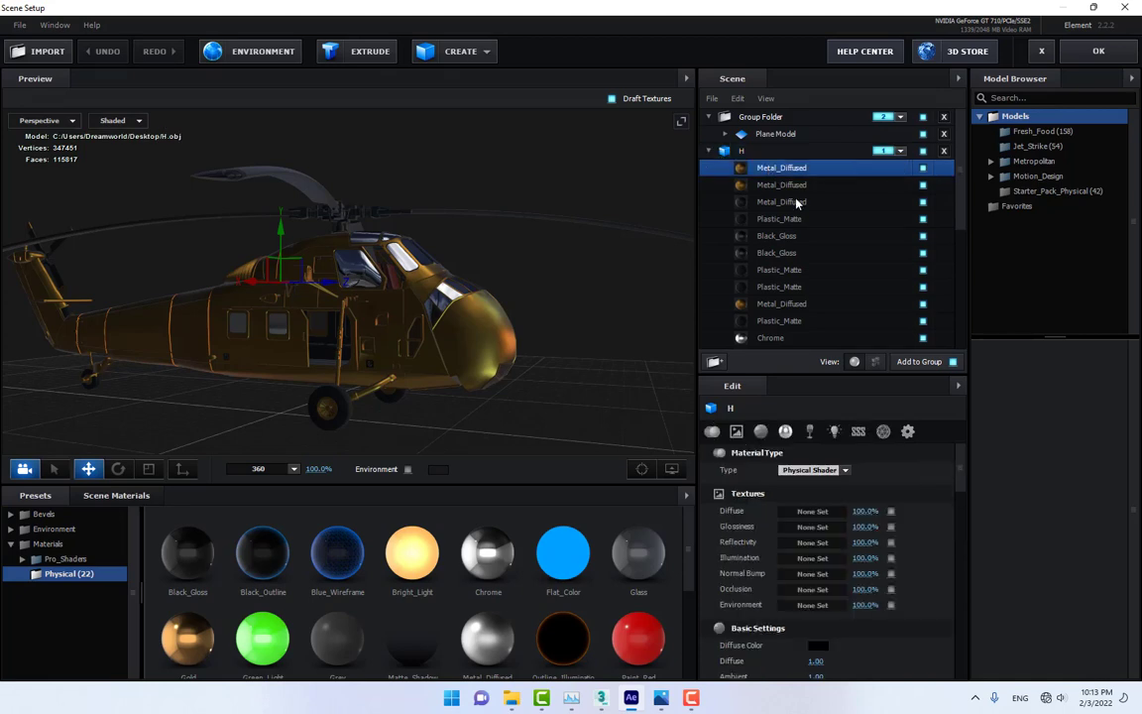
pyautogui.scroll(-3, 821, 649)
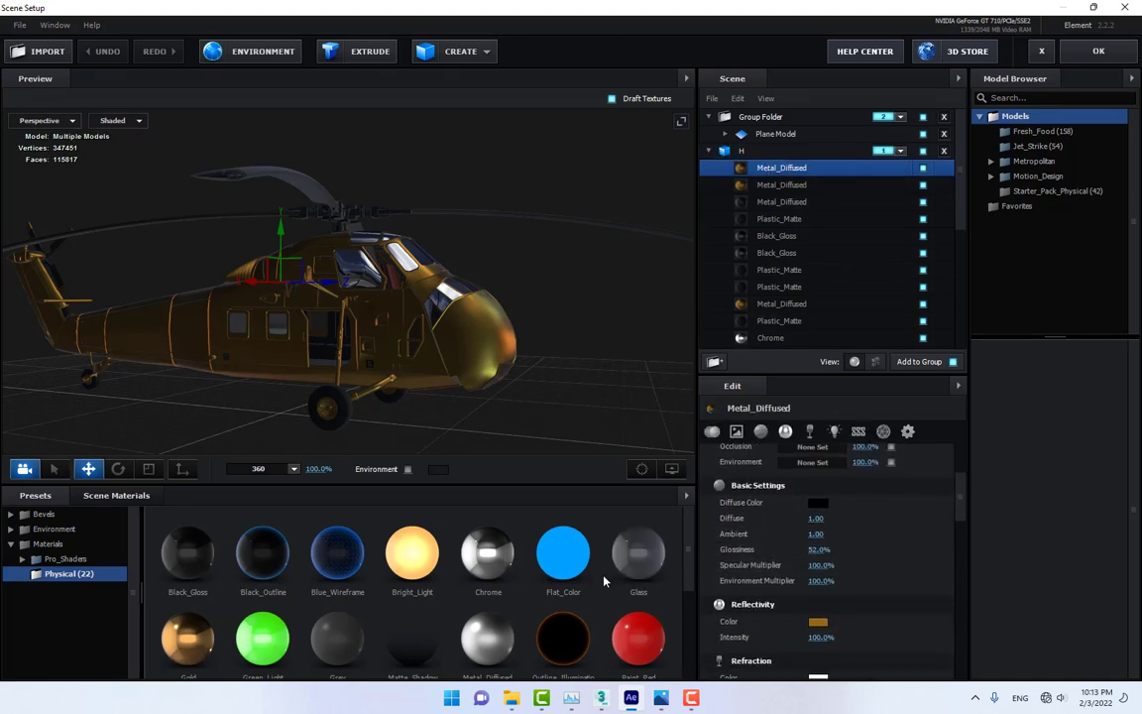
pyautogui.scroll(-3, 603, 582)
pyautogui.scroll(3, 603, 582)
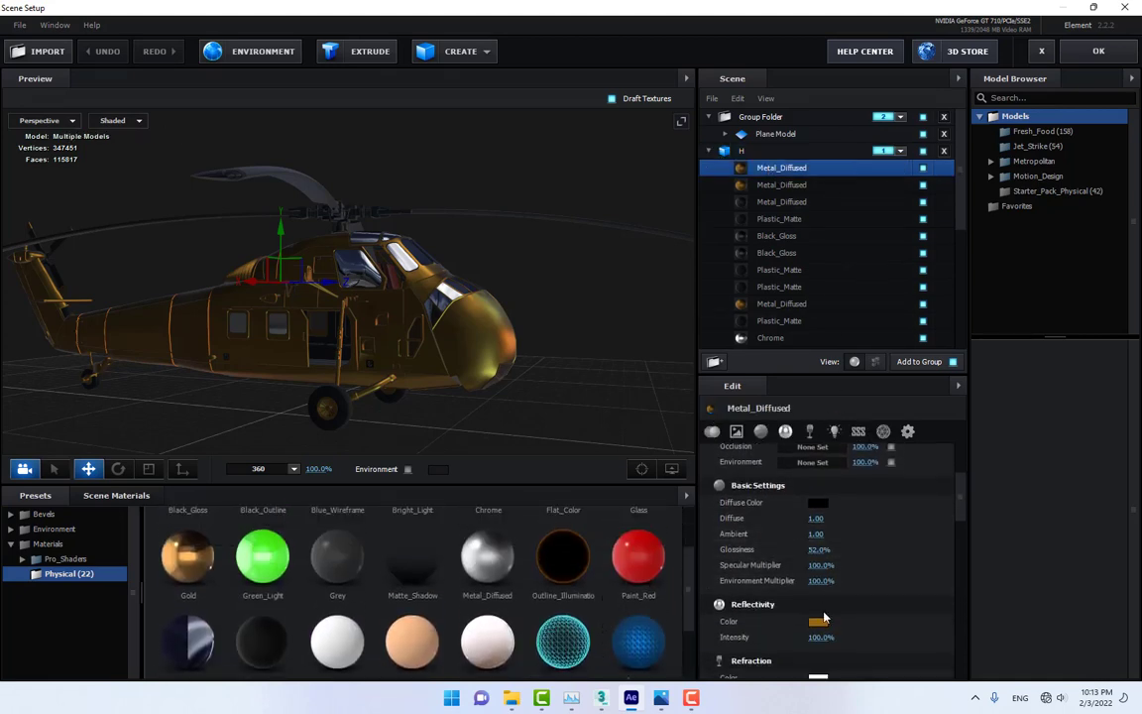
pyautogui.click(819, 621)
pyautogui.moveTo(888, 648); pyautogui.dragTo(889, 662)
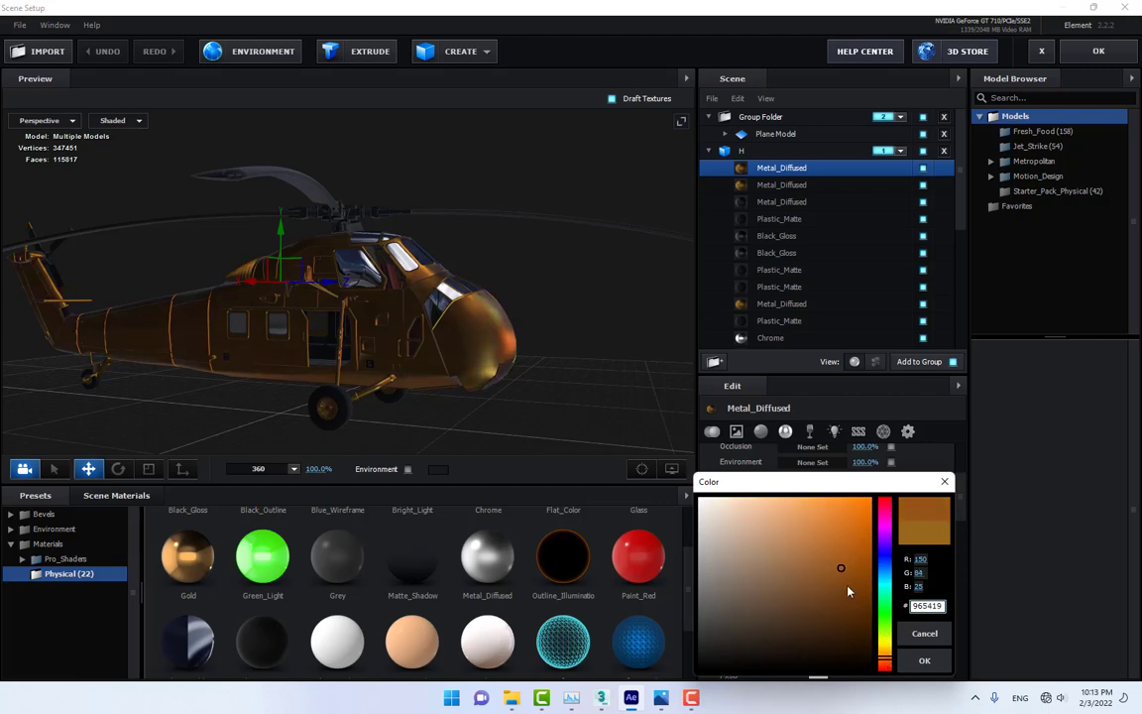
pyautogui.moveTo(848, 591)
pyautogui.mouseDown()
pyautogui.moveTo(871, 510)
pyautogui.moveTo(859, 536)
pyautogui.mouseUp()
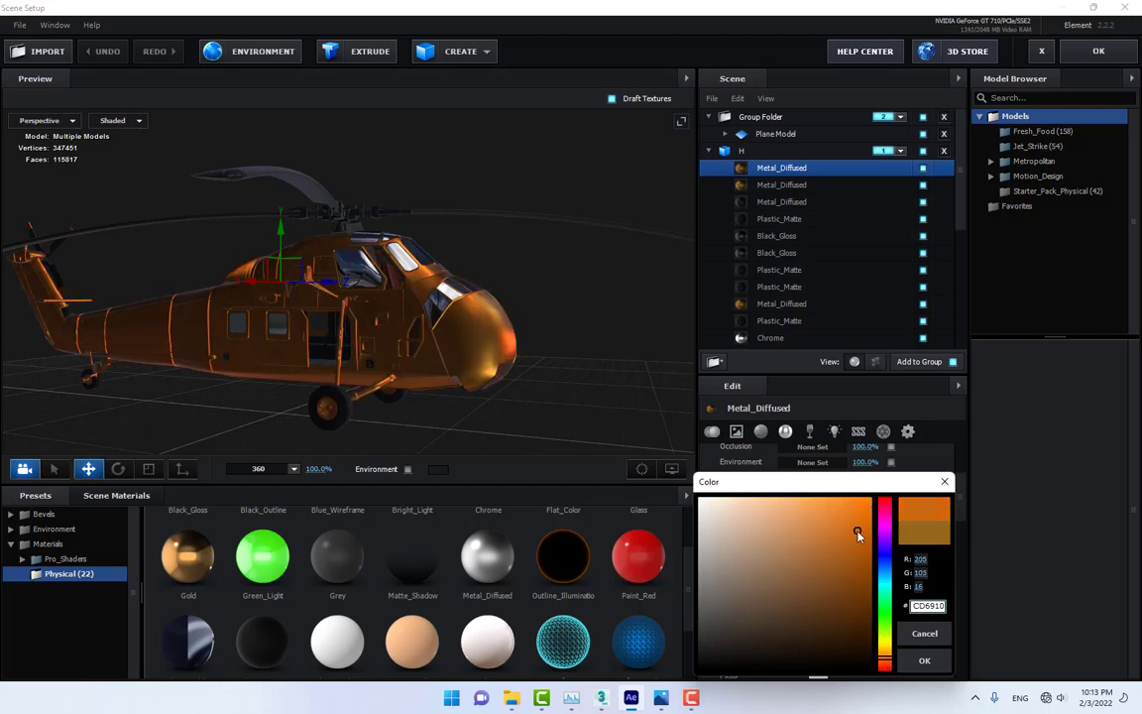
pyautogui.click(911, 632)
# Copy the orange Metal_Diffused material and accept the scene setup to update the helicopter in the composition.
pyautogui.rightClick(777, 170)
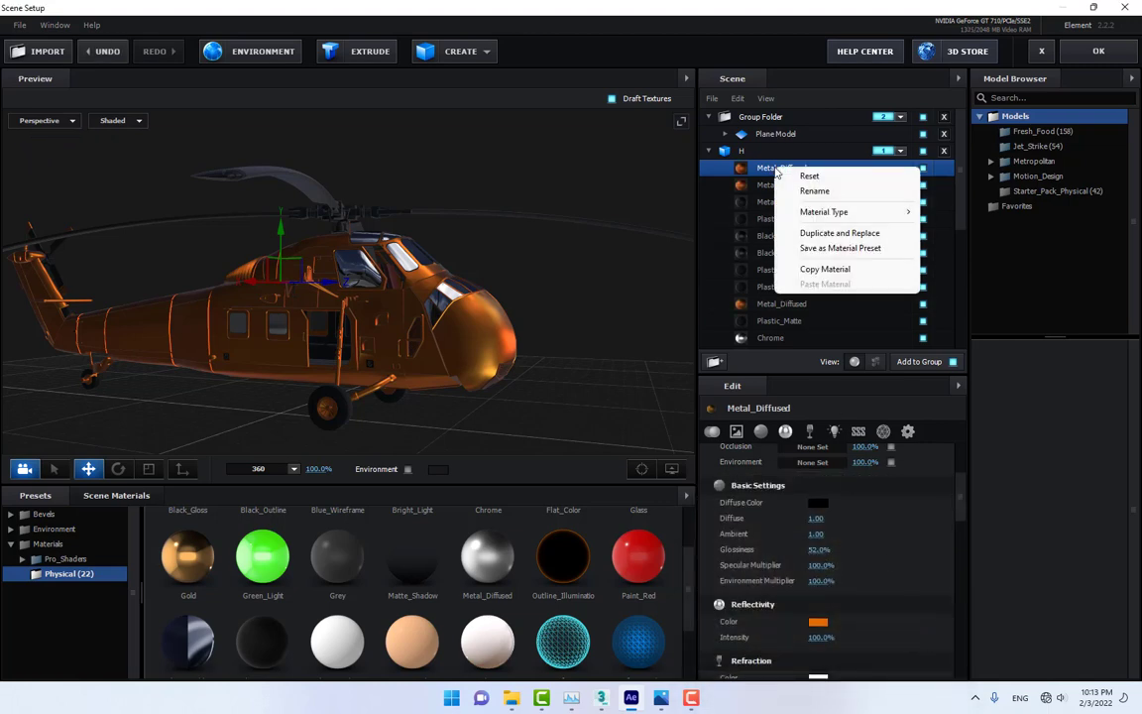
pyautogui.click(823, 251)
pyautogui.click(769, 185)
pyautogui.rightClick(769, 186)
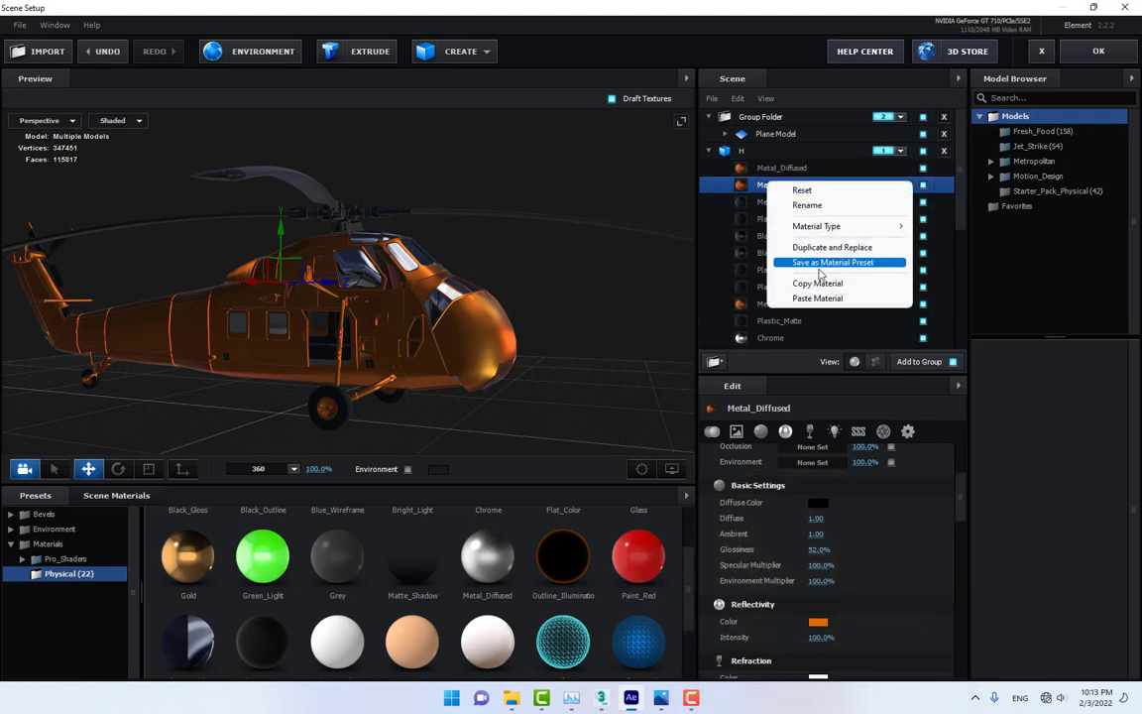
pyautogui.click(744, 275)
pyautogui.moveTo(482, 284); pyautogui.dragTo(446, 321)
pyautogui.click(1091, 52)
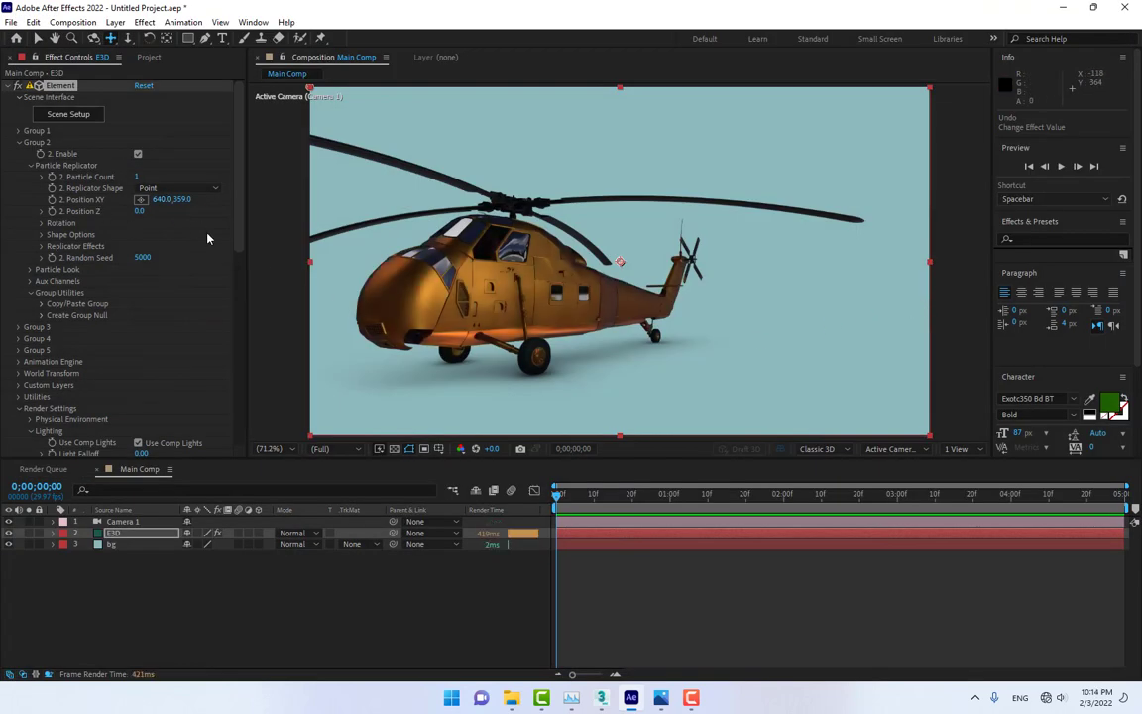
# Change the E3D layer's Add Lighting preset to 360 and set its X rotation to about 106°.
pyautogui.scroll(-3, 208, 238)
pyautogui.scroll(3, 208, 190)
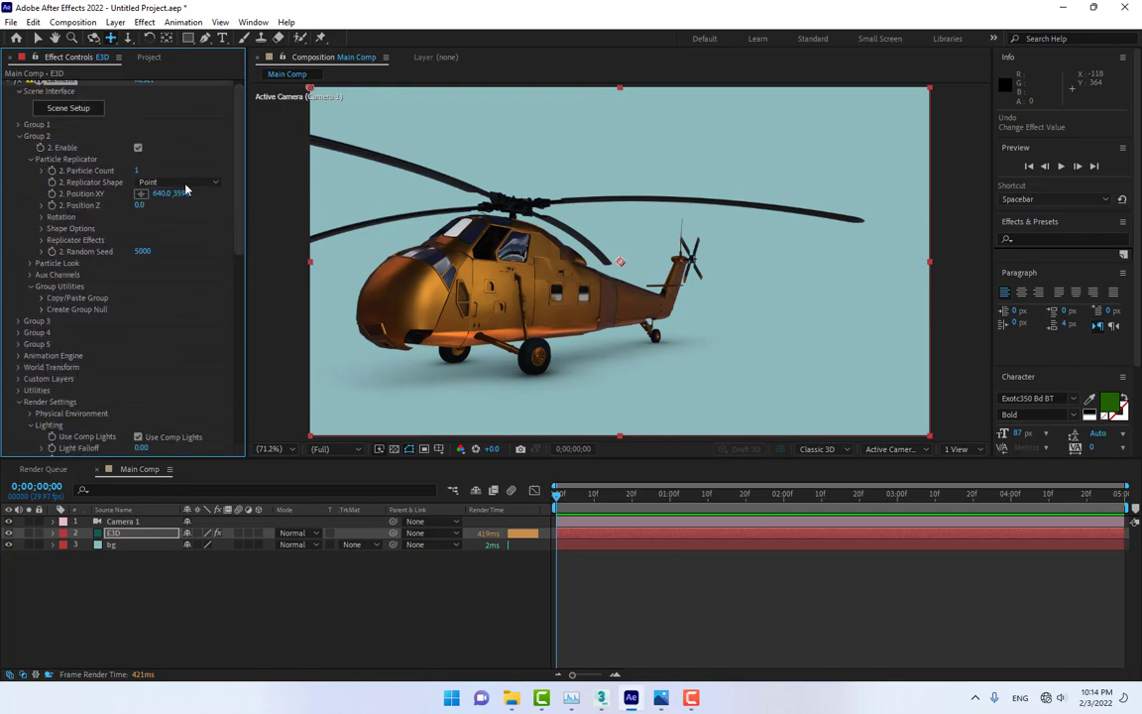
pyautogui.scroll(-5, 203, 297)
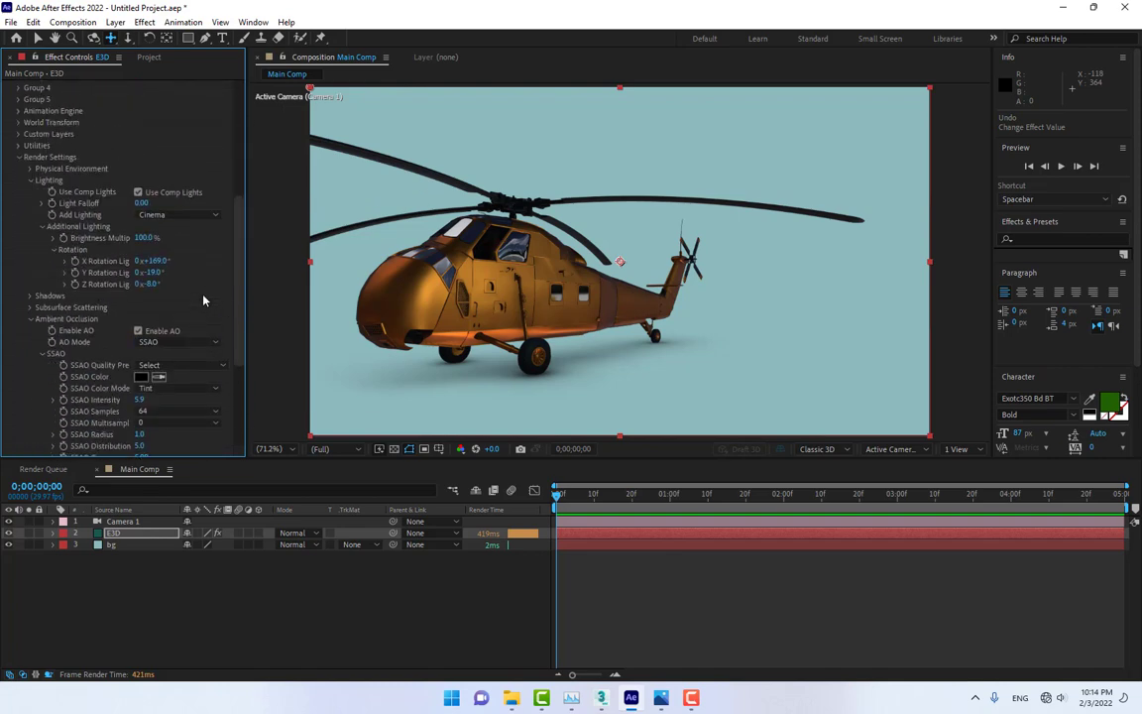
pyautogui.scroll(2, 204, 298)
pyautogui.click(191, 245)
pyautogui.click(187, 436)
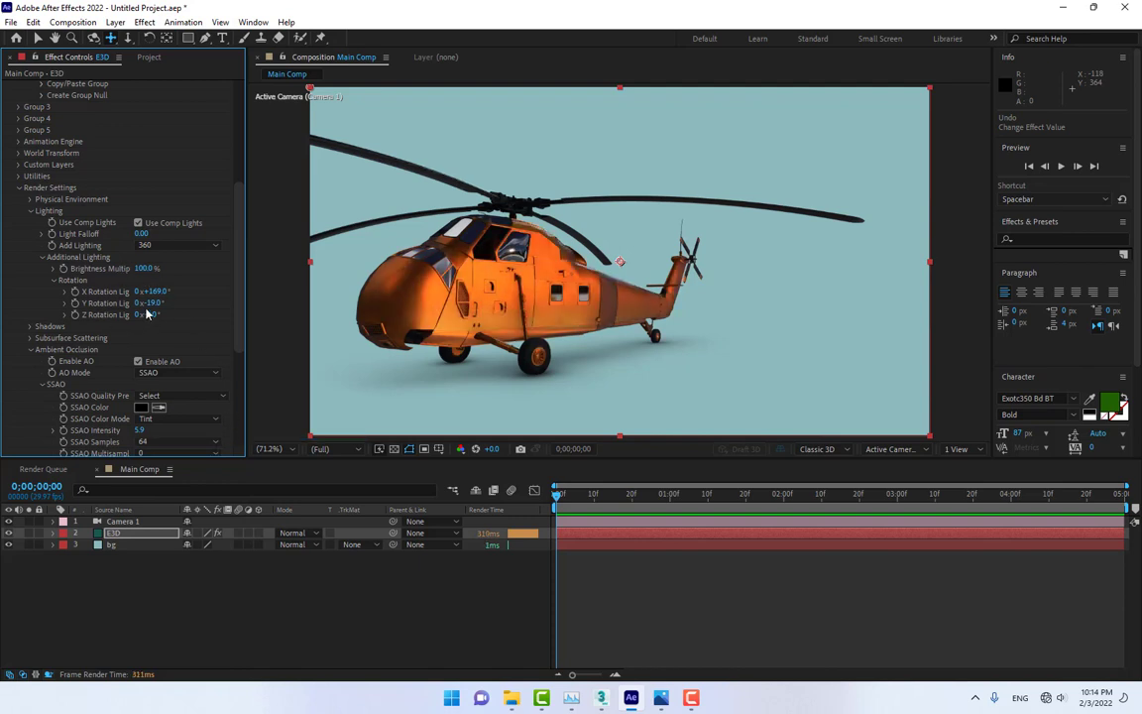
pyautogui.moveTo(176, 292); pyautogui.dragTo(135, 302)
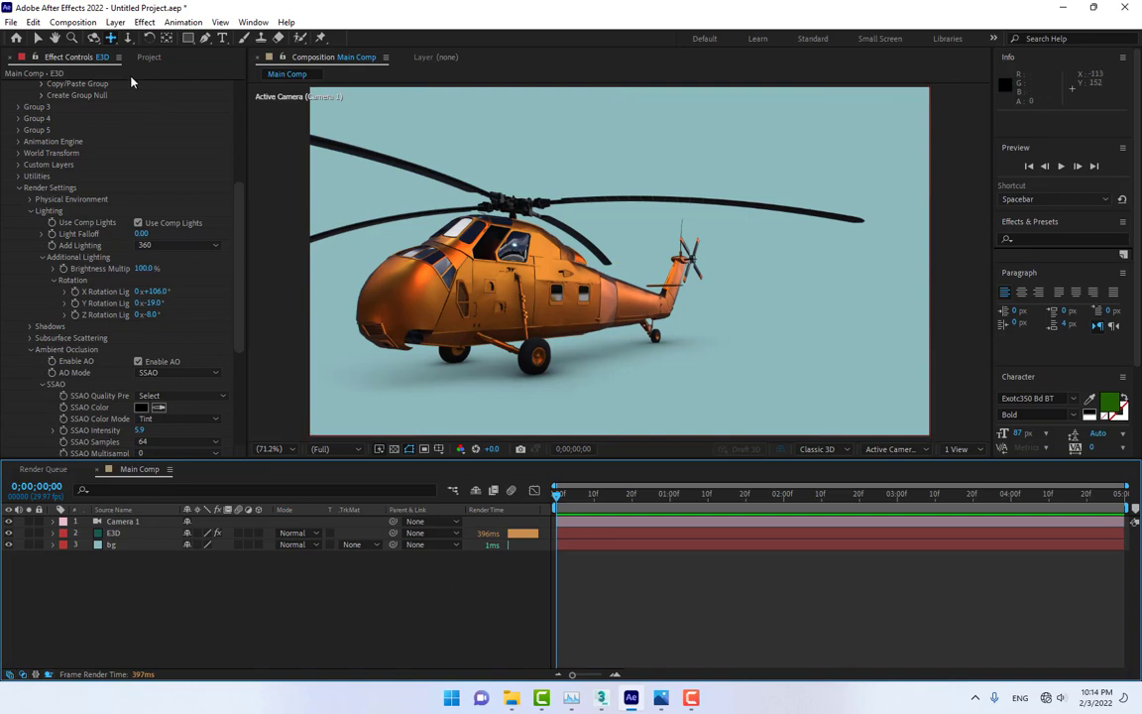
# Orbit, pan and dolly the camera in for a closer front three-quarter shot of the helicopter, at position about 208, 269, 499.
pyautogui.click(94, 38)
pyautogui.moveTo(407, 204)
pyautogui.mouseDown()
pyautogui.moveTo(446, 277)
pyautogui.moveTo(418, 247)
pyautogui.moveTo(362, 224)
pyautogui.moveTo(398, 232)
pyautogui.moveTo(401, 202)
pyautogui.moveTo(418, 194)
pyautogui.mouseUp()
pyautogui.click(128, 40)
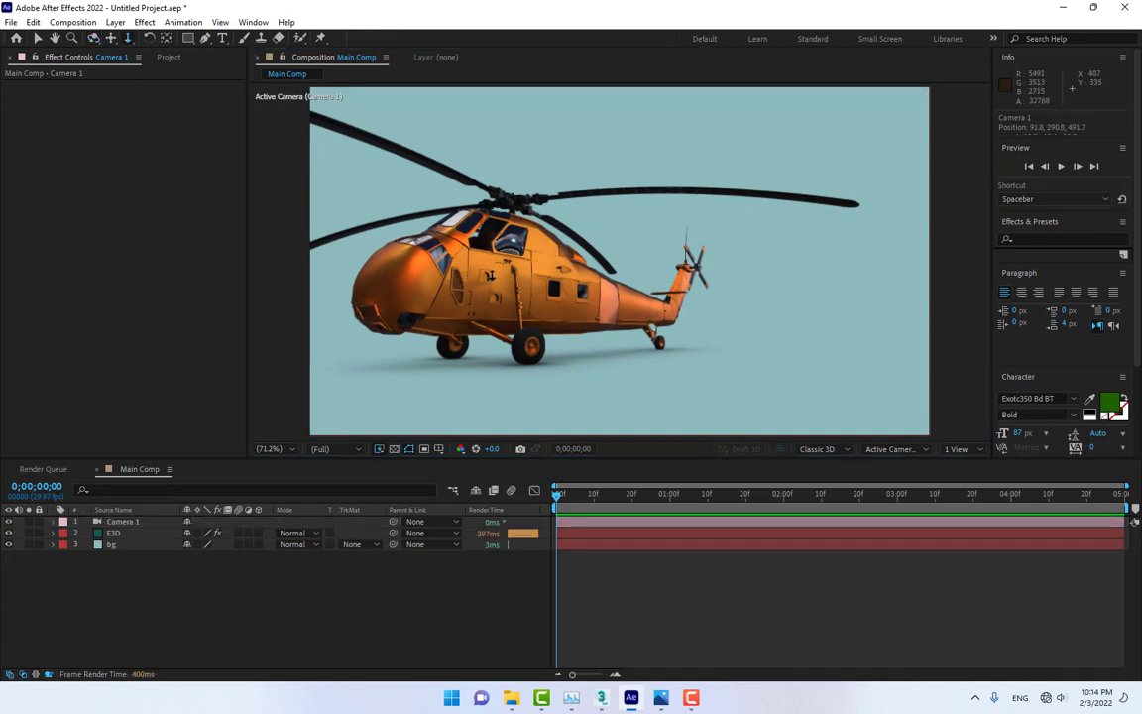
pyautogui.moveTo(480, 275); pyautogui.dragTo(518, 286)
pyautogui.click(94, 39)
pyautogui.press('c')
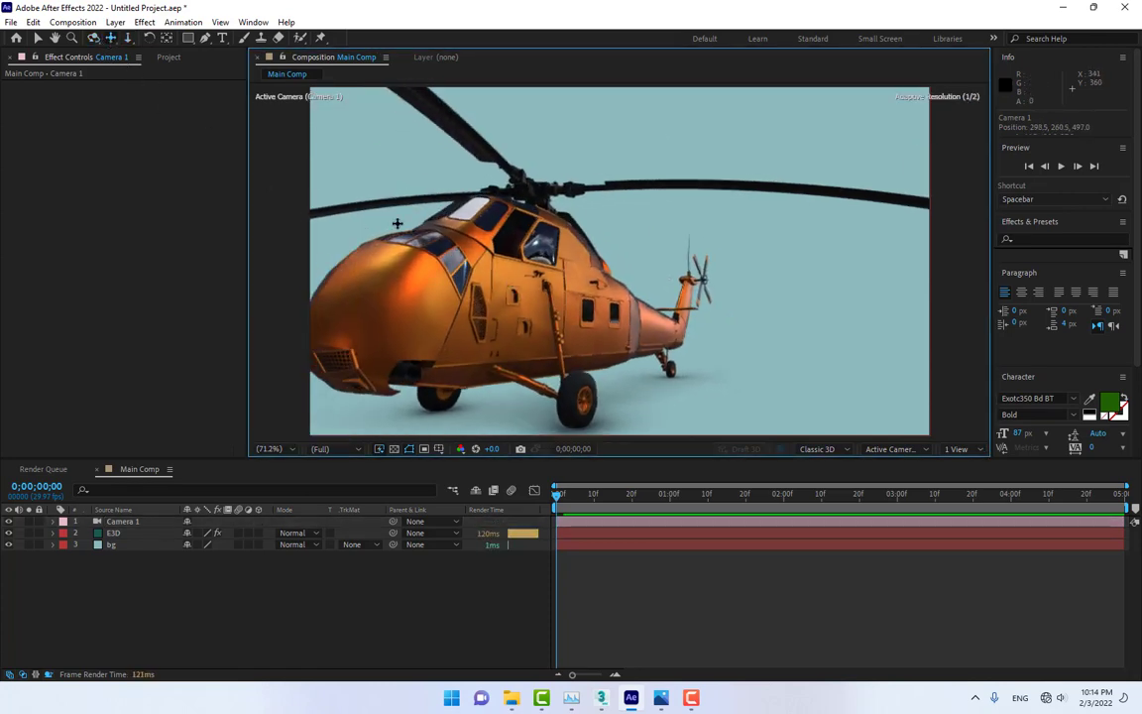
pyautogui.click(128, 39)
pyautogui.moveTo(517, 238); pyautogui.dragTo(517, 260)
pyautogui.click(93, 36)
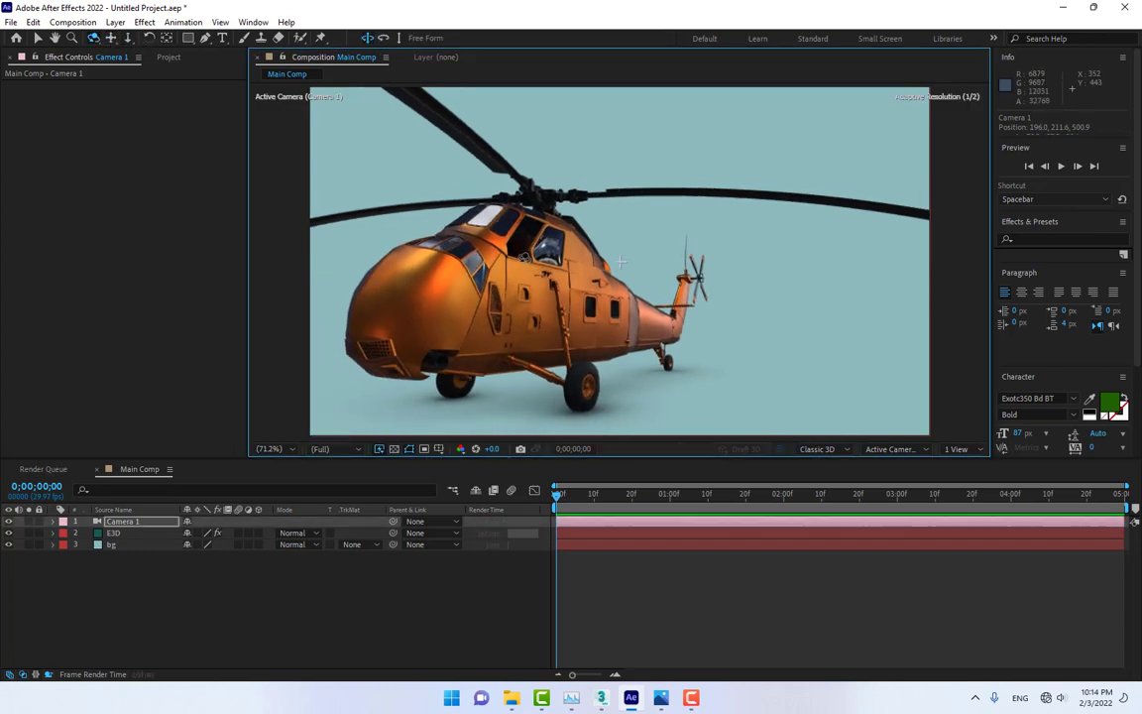
pyautogui.moveTo(468, 302); pyautogui.dragTo(619, 263)
pyautogui.moveTo(526, 256); pyautogui.dragTo(527, 248)
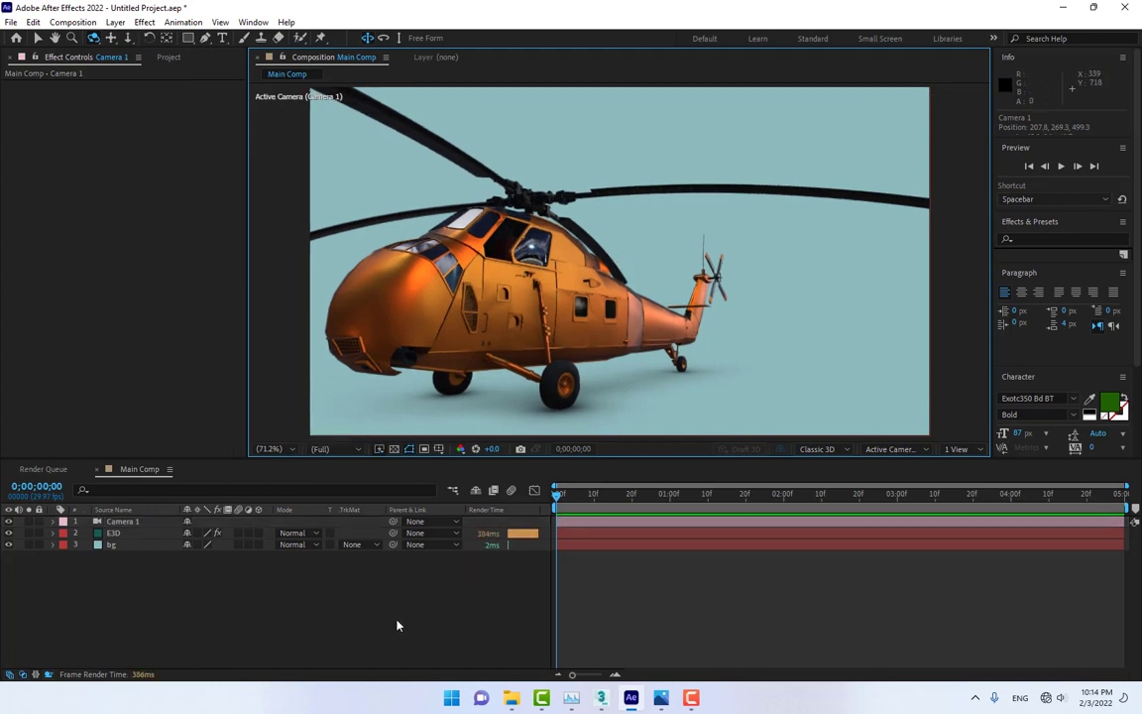